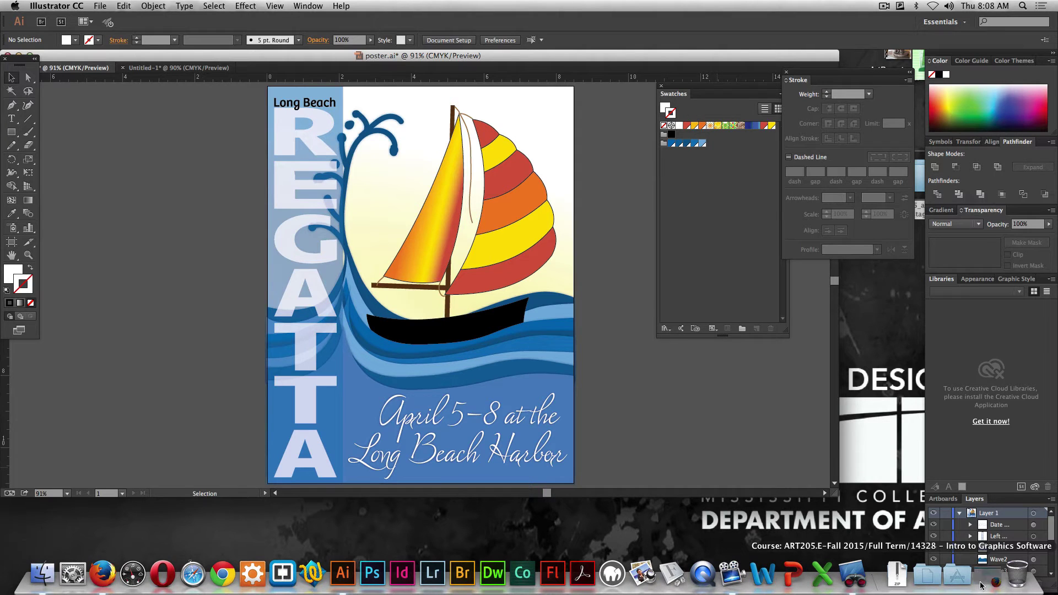
- Switch to Firefox and open the account and files page on the Against The Clock website
{"action": "left_click", "coordinate": [980, 586]}
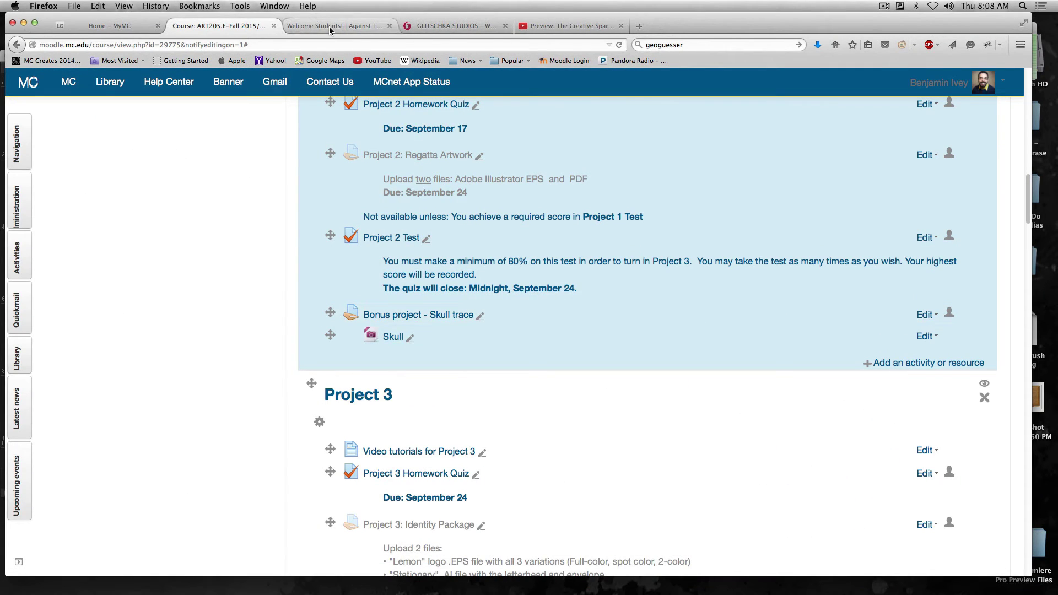
{"action": "left_click", "coordinate": [330, 27]}
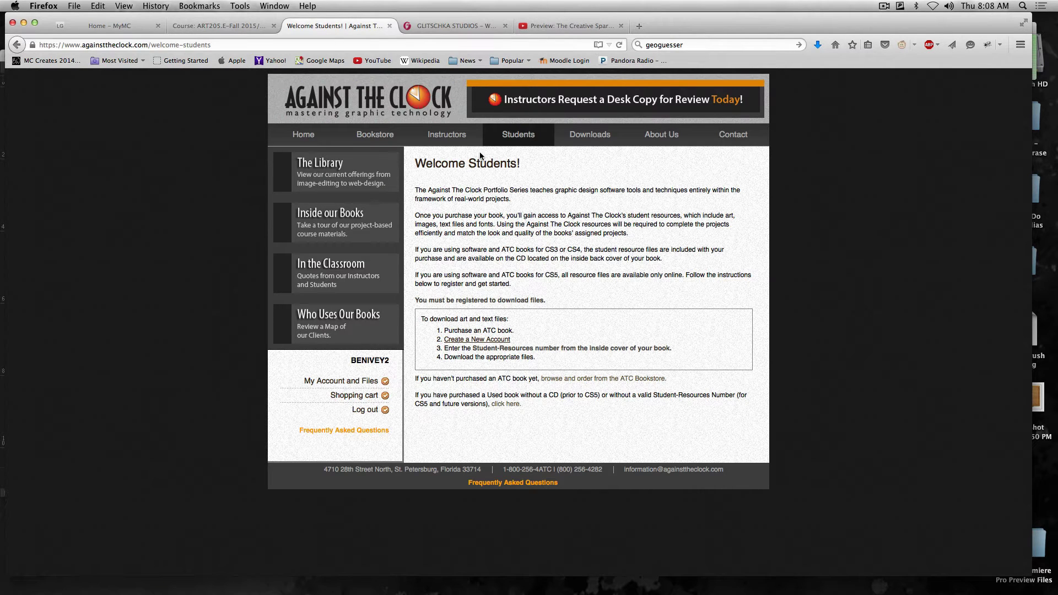
{"action": "left_click", "coordinate": [346, 381]}
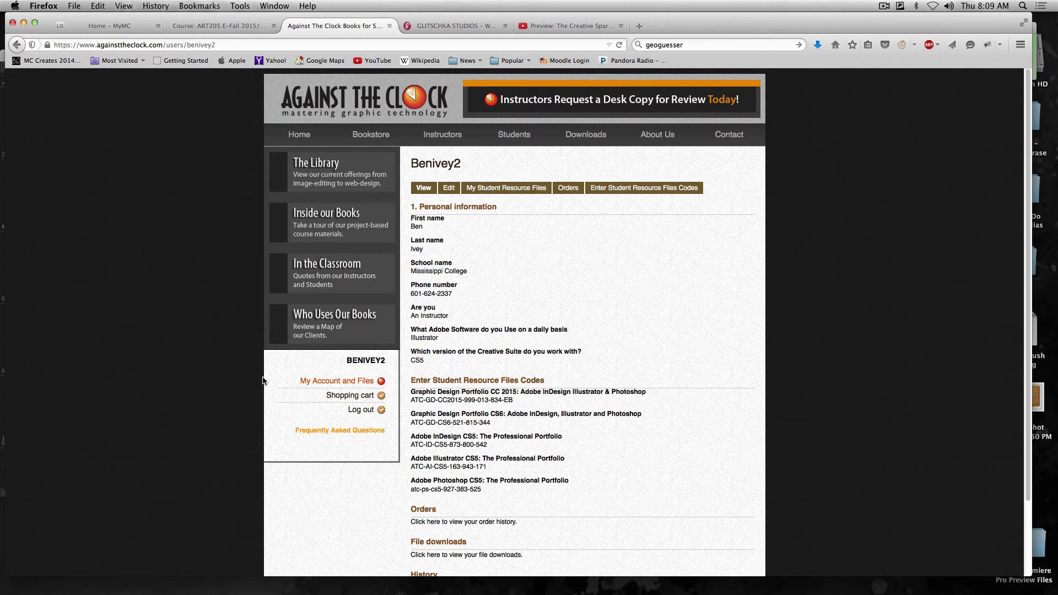
- Look up the publisher's website in the course page's Class Textbook section, and review the student resource entries on the Against The Clock account page
{"action": "left_click", "coordinate": [203, 28]}
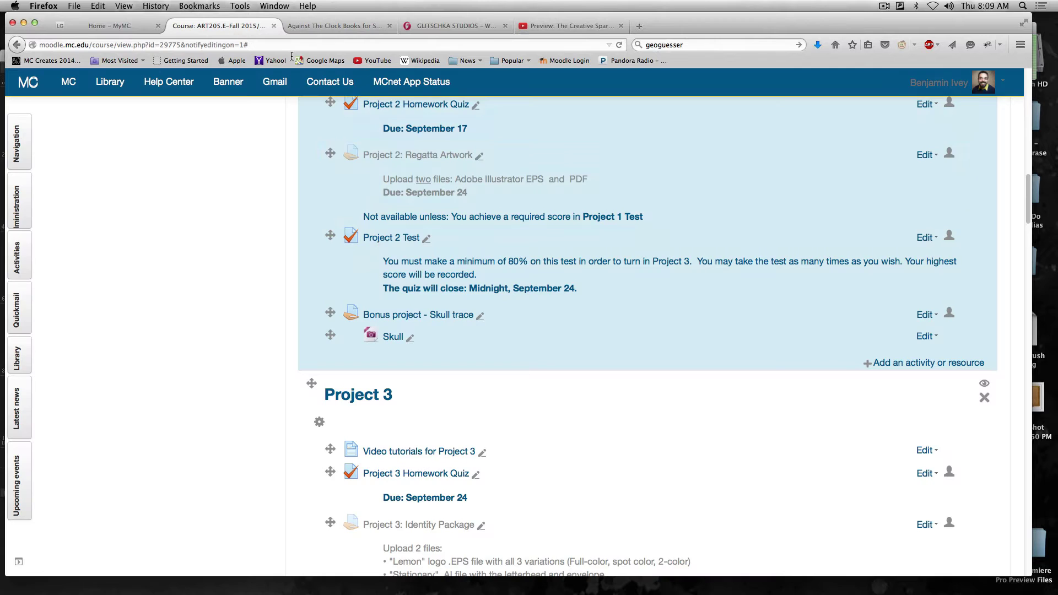
{"action": "scroll", "coordinate": [399, 331], "scroll_direction": "up", "scroll_amount": 10}
{"action": "scroll", "coordinate": [399, 334], "scroll_direction": "down", "scroll_amount": 2}
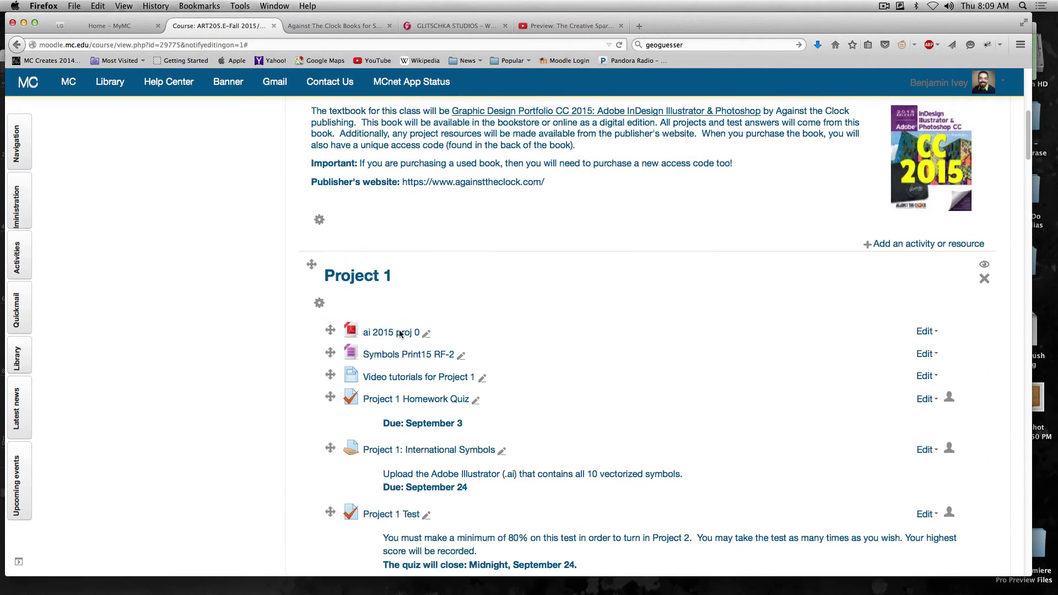
{"action": "scroll", "coordinate": [408, 308], "scroll_direction": "up", "scroll_amount": 4}
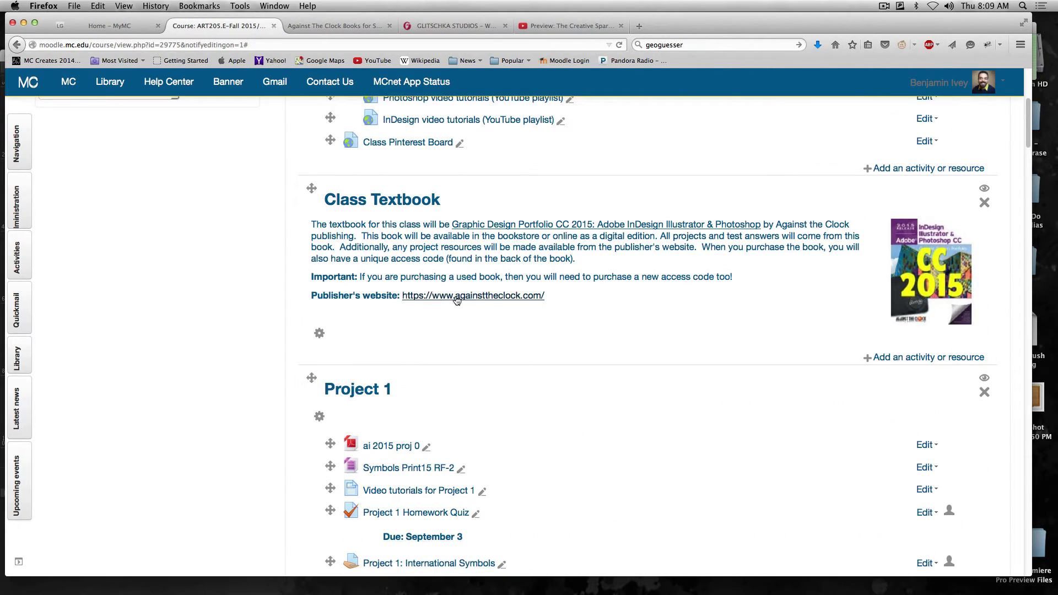
{"action": "left_click", "coordinate": [349, 31]}
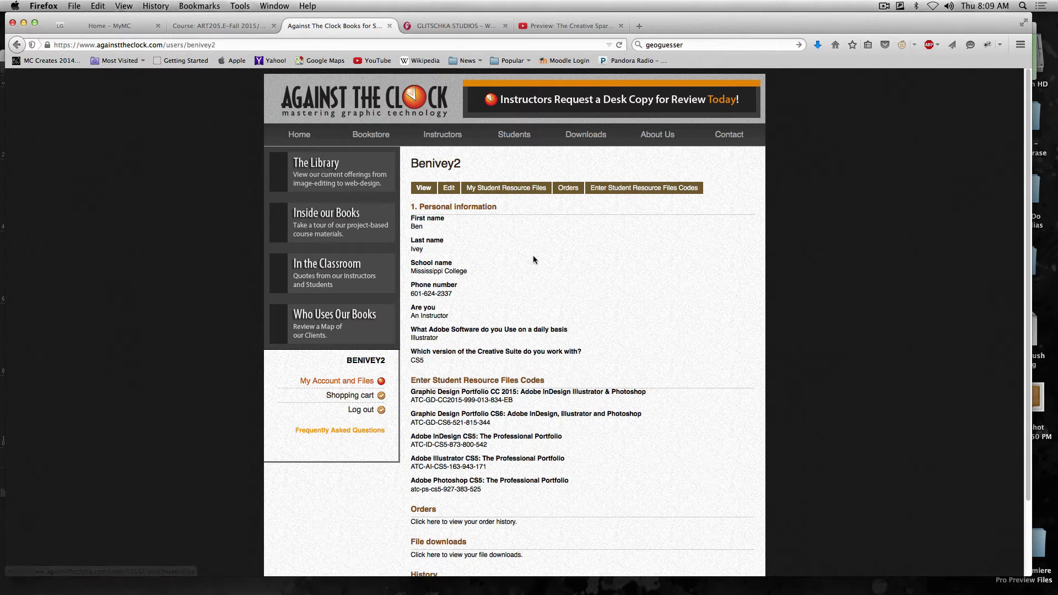
{"action": "scroll", "coordinate": [556, 367], "scroll_direction": "down", "scroll_amount": 3}
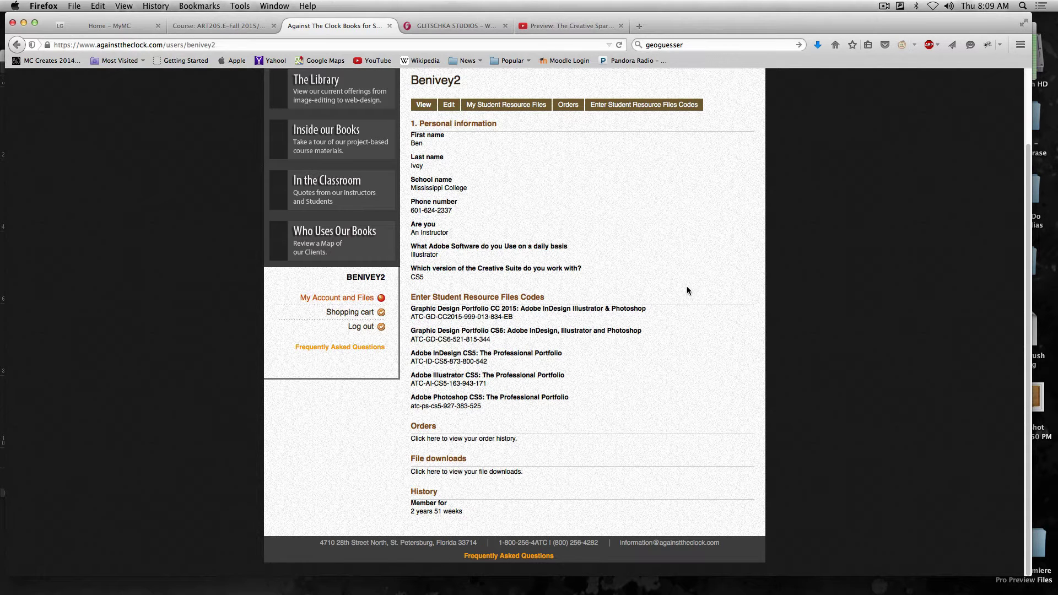
- Switch back to Illustrator, display the Untitled-1 document with the sailboat sketch and place the floating tools beside the artboard
{"action": "left_click", "coordinate": [24, 22]}
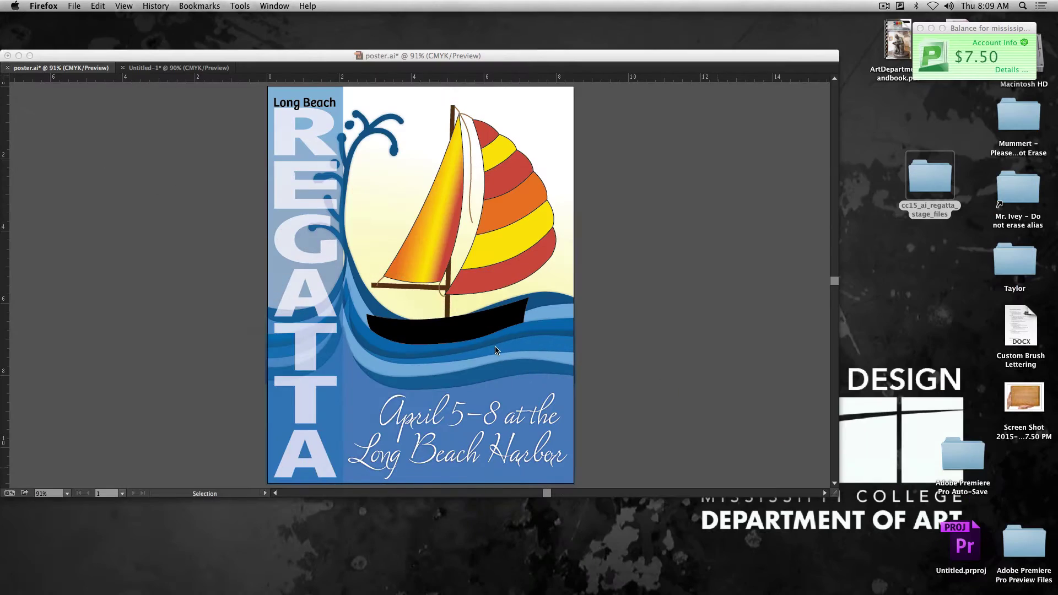
{"action": "left_click", "coordinate": [124, 214]}
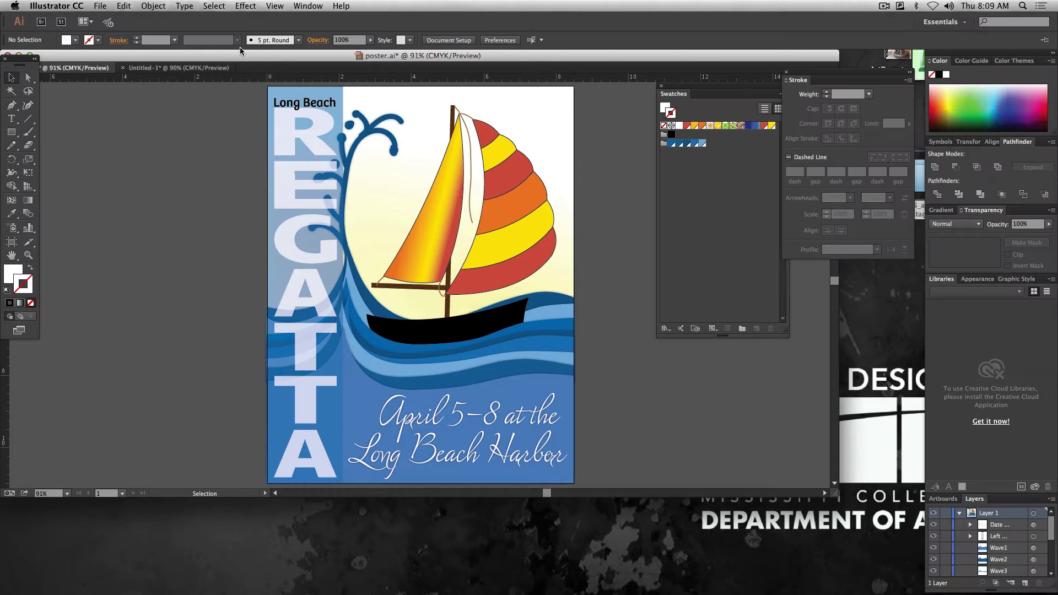
{"action": "left_click", "coordinate": [170, 69]}
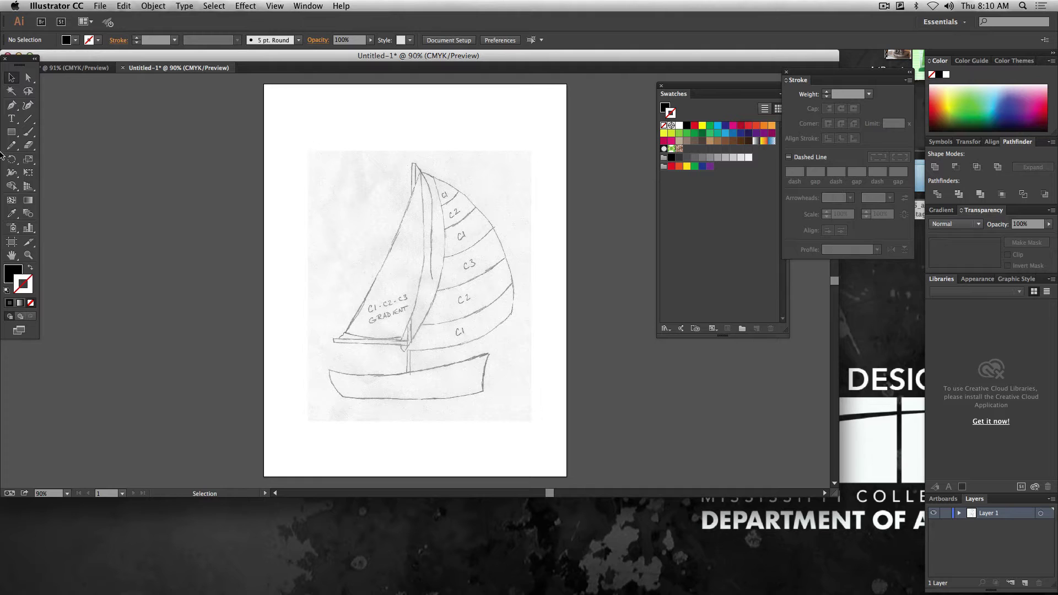
{"action": "left_click_drag", "start_coordinate": [20, 64], "coordinate": [83, 97]}
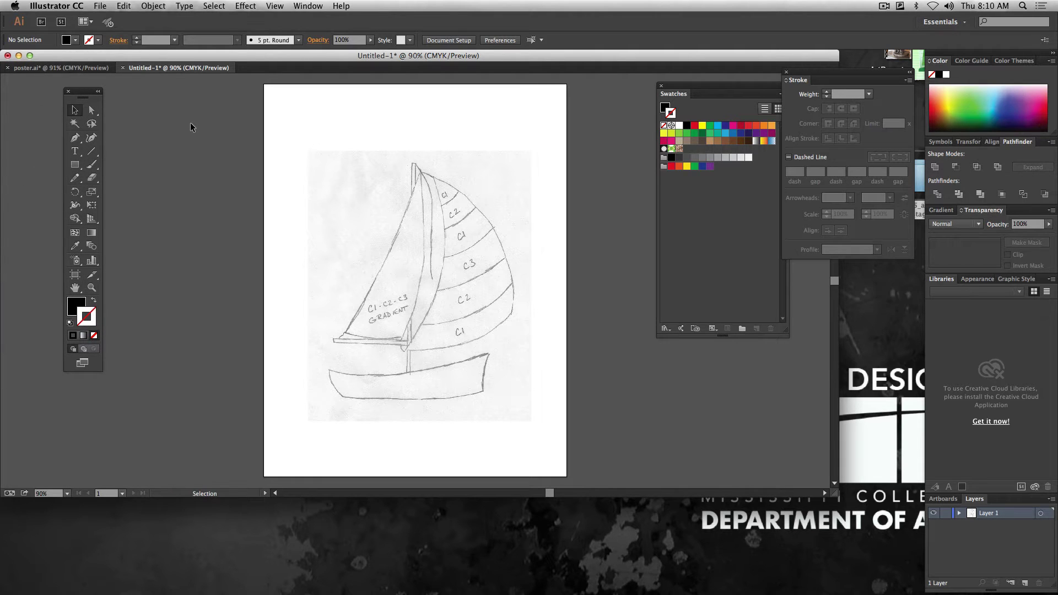
- Try a loose freehand line across the artboard's edge with the Pencil tool and undo it
{"action": "left_click", "coordinate": [75, 179]}
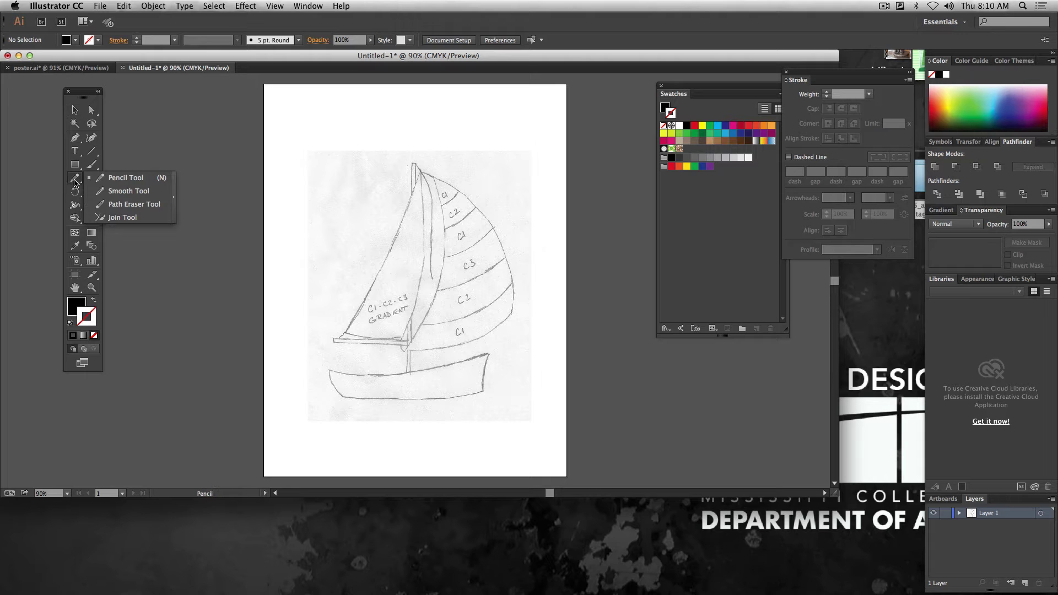
{"action": "left_click", "coordinate": [103, 180]}
{"action": "mouse_move", "coordinate": [190, 155]}
{"action": "left_mouse_down"}
{"action": "mouse_move", "coordinate": [199, 184]}
{"action": "mouse_move", "coordinate": [291, 224]}
{"action": "mouse_move", "coordinate": [364, 157]}
{"action": "left_mouse_up"}
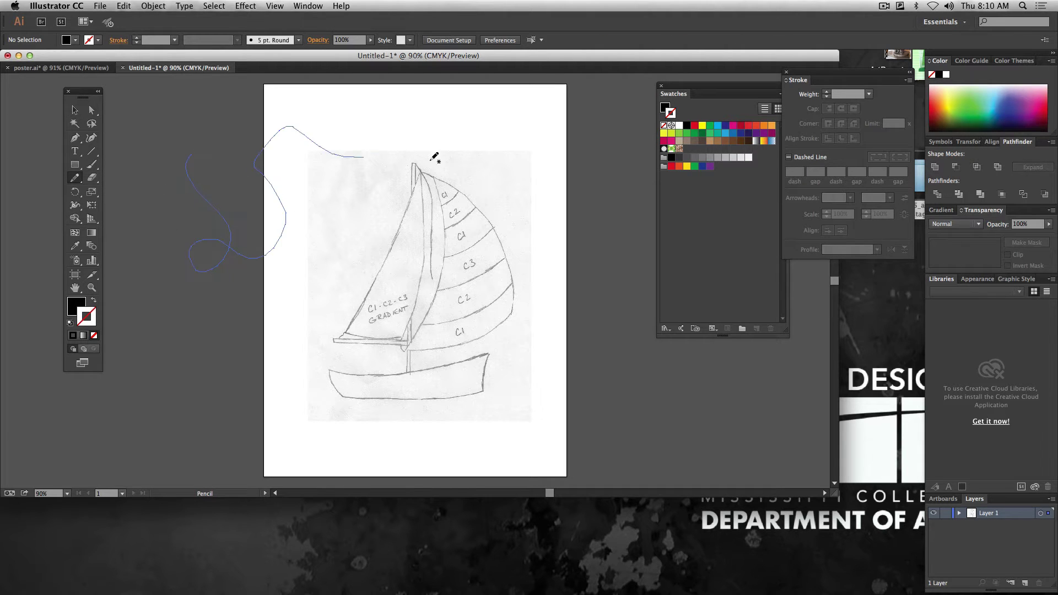
{"action": "left_click_drag", "start_coordinate": [430, 160], "coordinate": [433, 161]}
{"action": "key", "text": "ctrl+z"}
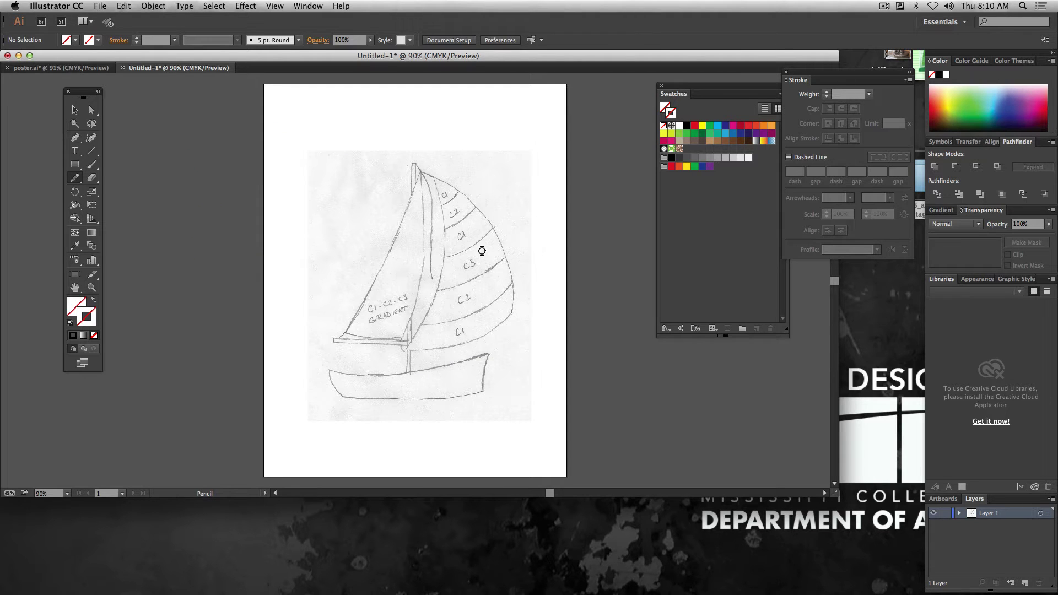
- Set up the Pen tool with no fill, a black 1 pt stroke and the Uniform width profile, keeping the stroke settings clear of the sketch
{"action": "left_click", "coordinate": [74, 137]}
{"action": "key", "text": "super+equal"}
{"action": "key", "text": "super+equal"}
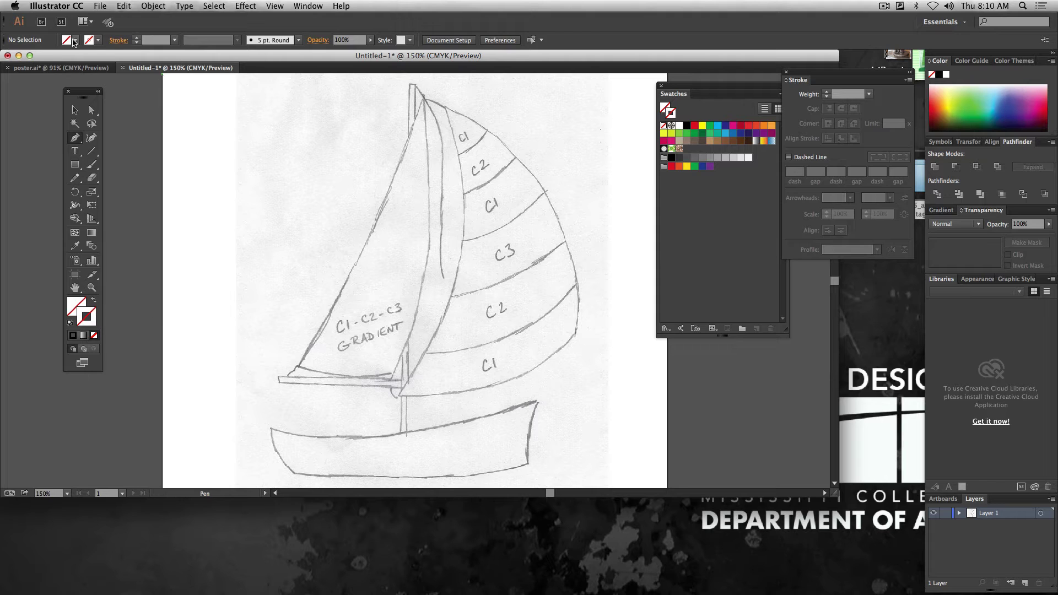
{"action": "left_click", "coordinate": [98, 40]}
{"action": "left_click", "coordinate": [31, 58]}
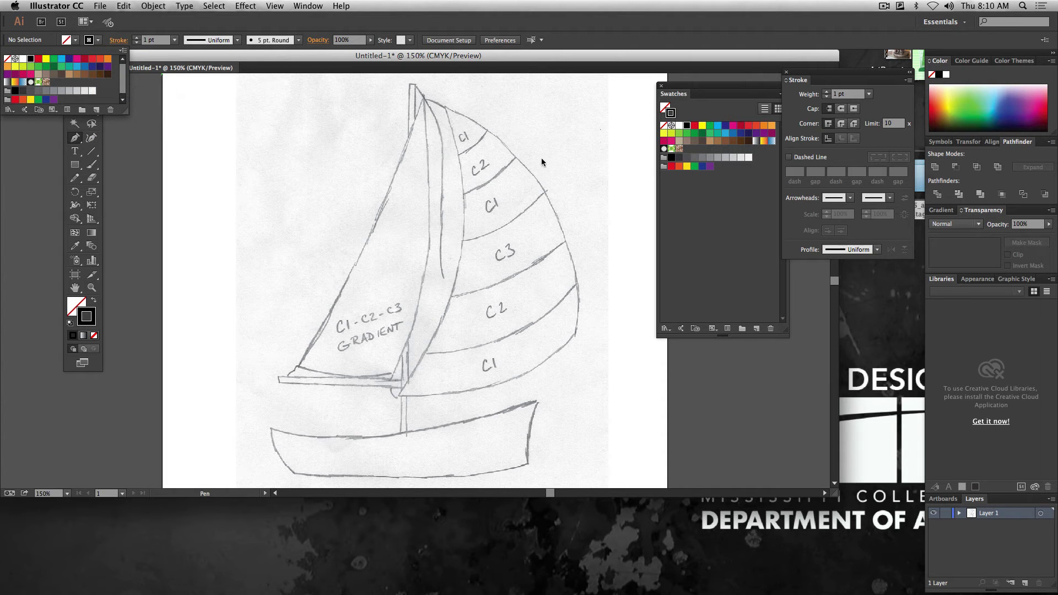
{"action": "left_click", "coordinate": [98, 39]}
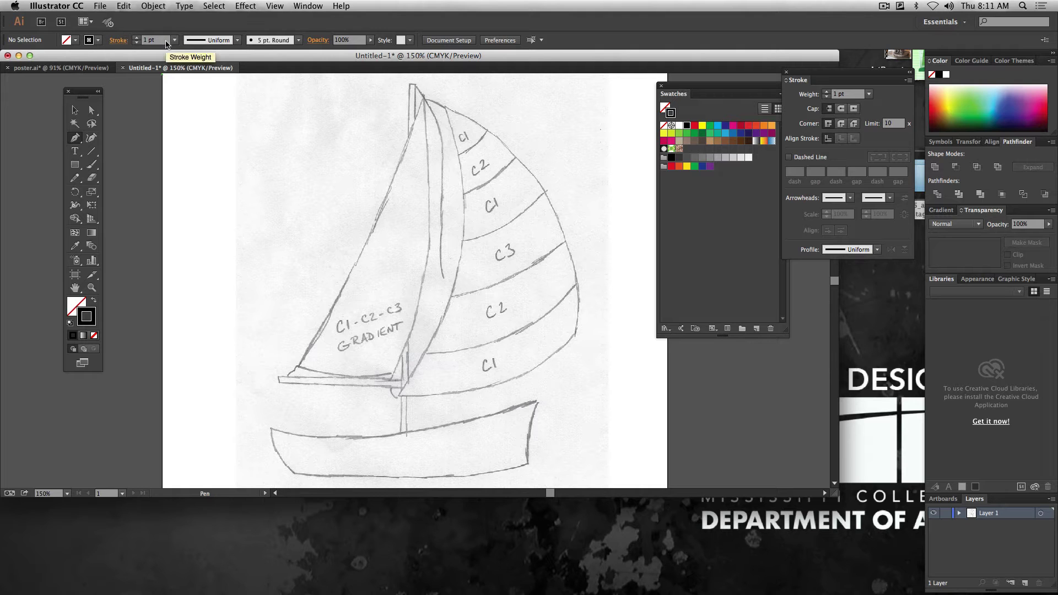
{"action": "left_click", "coordinate": [238, 41]}
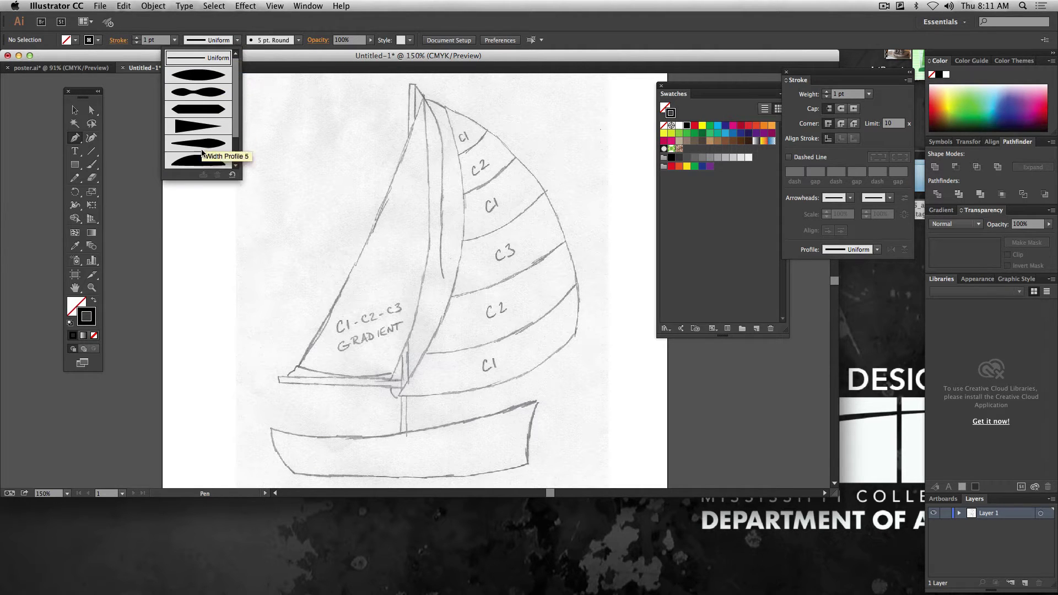
{"action": "left_click", "coordinate": [198, 57]}
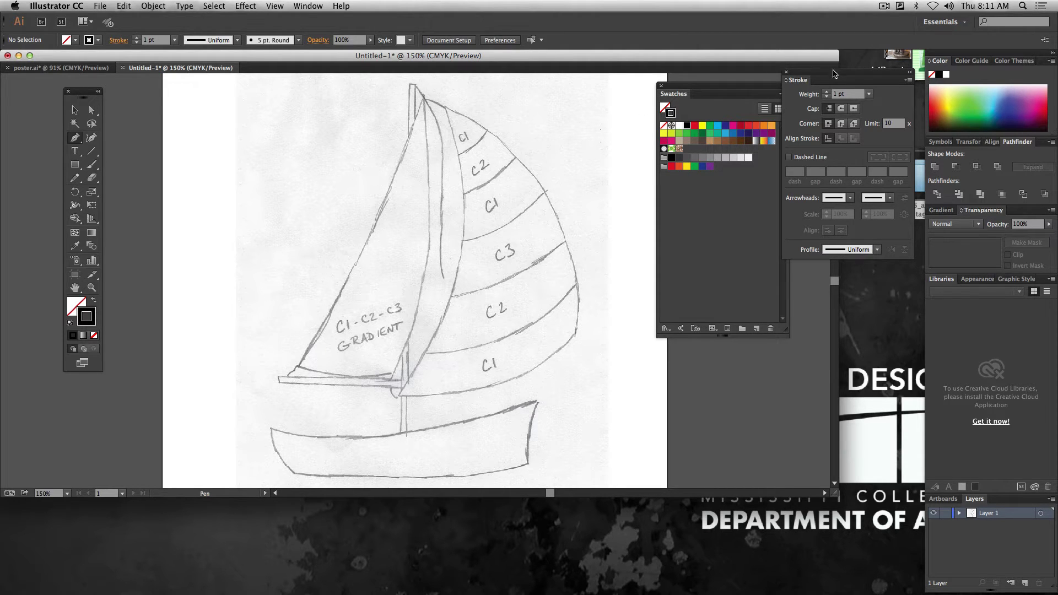
{"action": "mouse_move", "coordinate": [835, 73]}
{"action": "left_mouse_down"}
{"action": "mouse_move", "coordinate": [543, 108]}
{"action": "mouse_move", "coordinate": [217, 113]}
{"action": "left_mouse_up"}
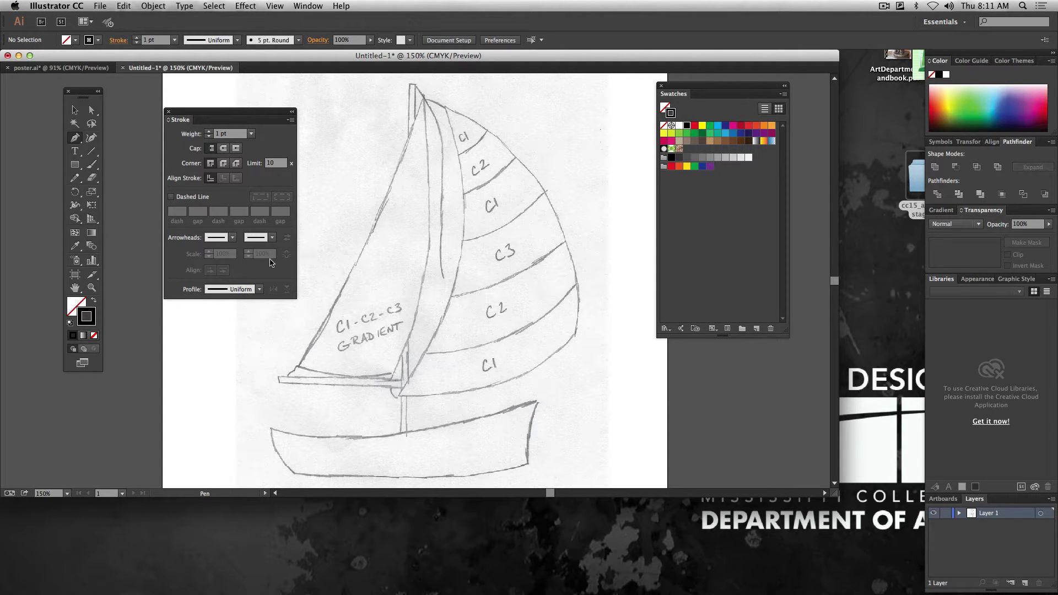
{"action": "mouse_move", "coordinate": [210, 116]}
{"action": "left_mouse_down"}
{"action": "mouse_move", "coordinate": [518, 278]}
{"action": "mouse_move", "coordinate": [847, 187]}
{"action": "left_mouse_up"}
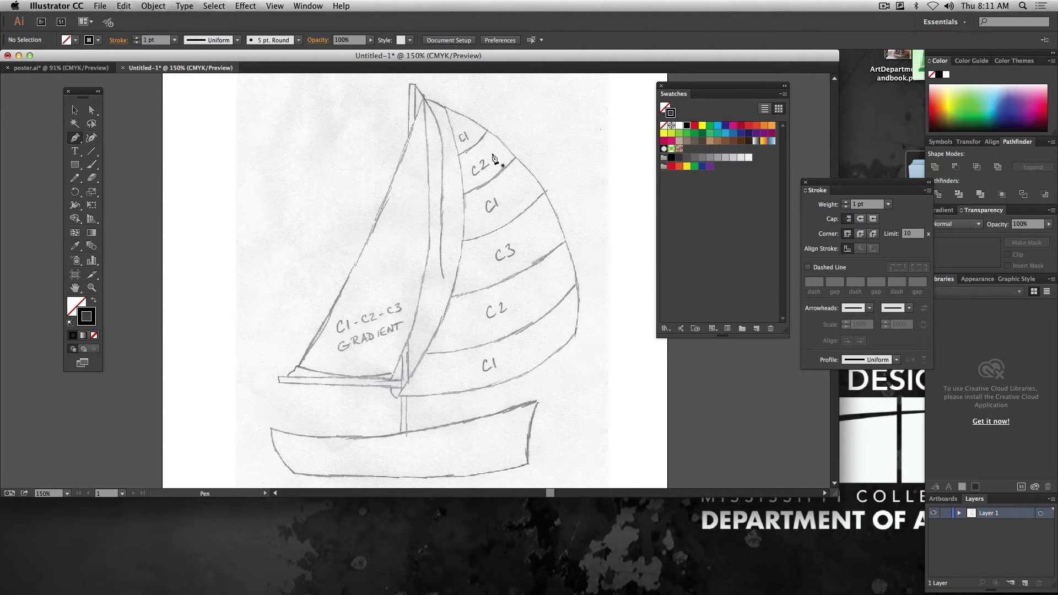
- Try tracing the striped sail as a closed straight-sided triangle with the Pen tool, nudge its upper anchor point and remove the shape
{"action": "left_click", "coordinate": [444, 107]}
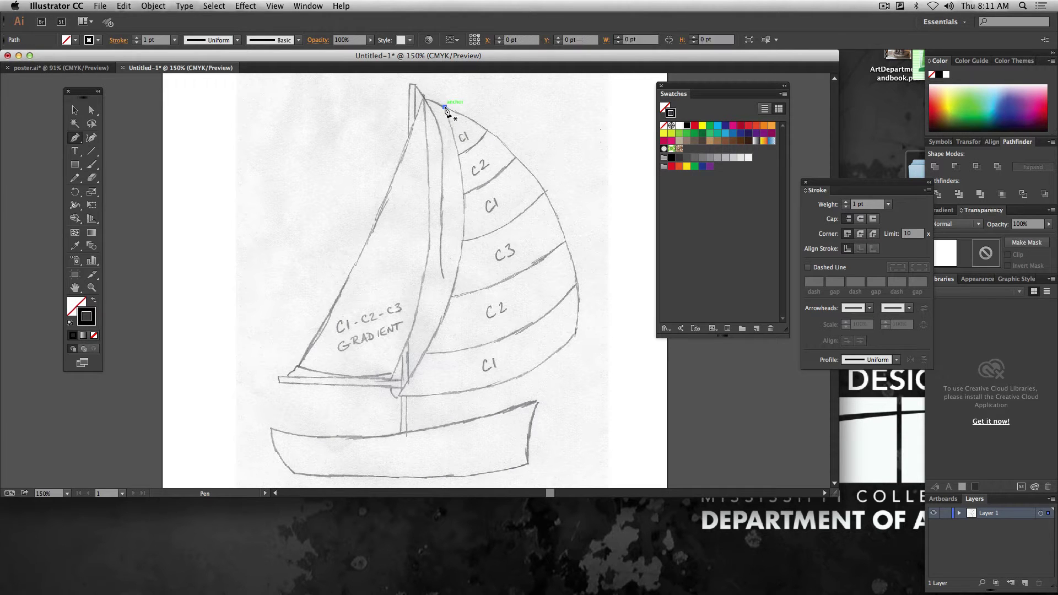
{"action": "left_click", "coordinate": [398, 395]}
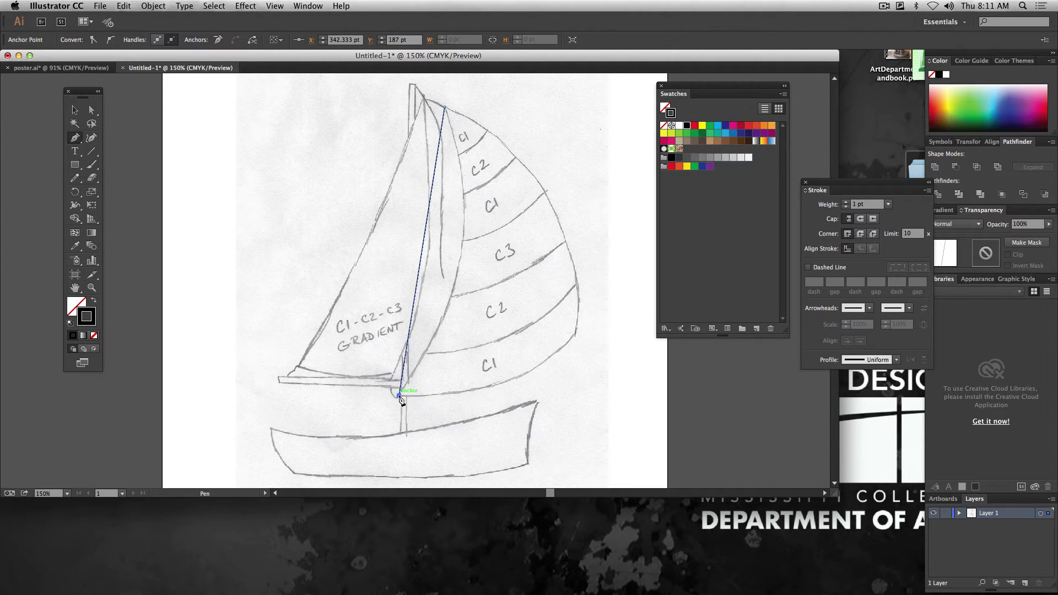
{"action": "left_click", "coordinate": [576, 335]}
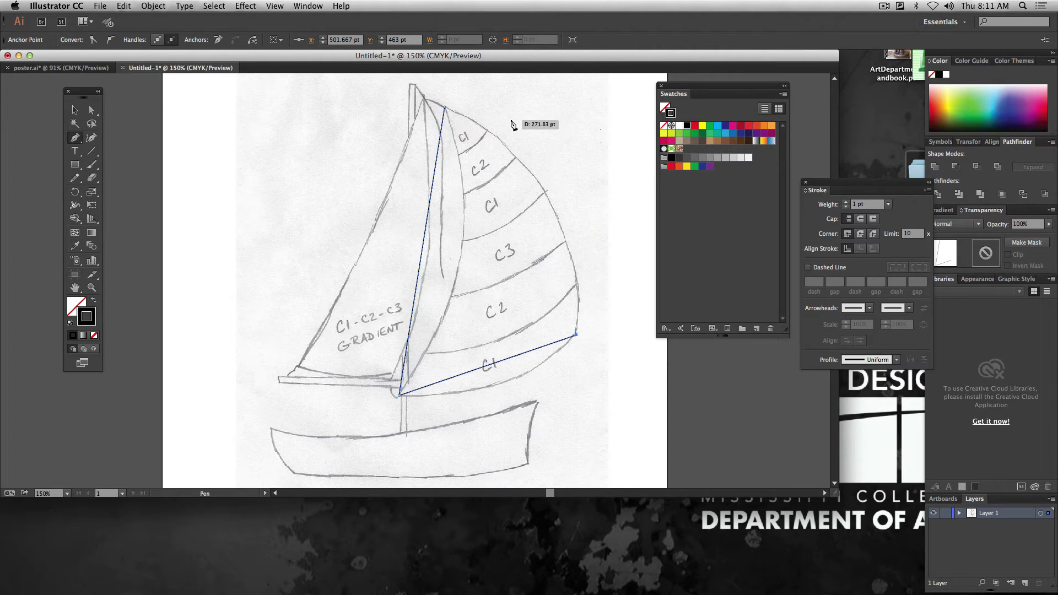
{"action": "left_click", "coordinate": [445, 108]}
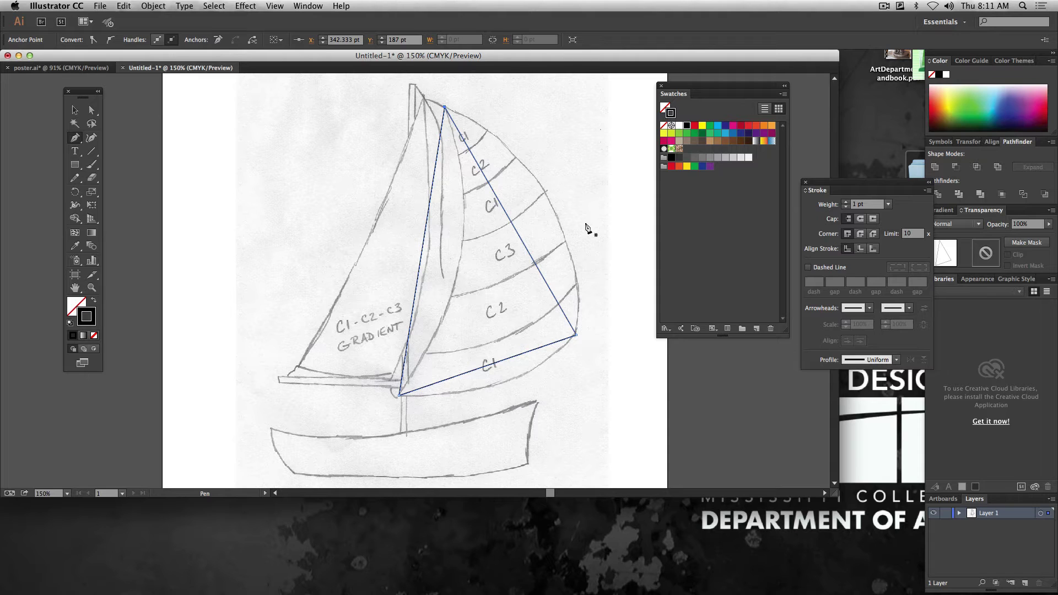
{"action": "left_click", "coordinate": [567, 253], "text": "super"}
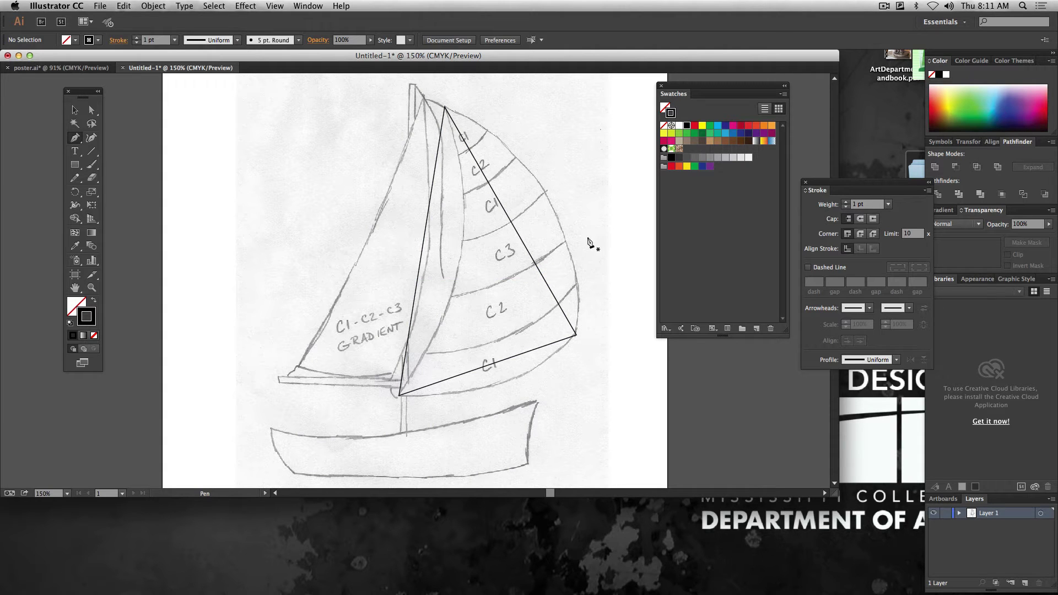
{"action": "left_click", "coordinate": [91, 110]}
{"action": "mouse_move", "coordinate": [445, 108]}
{"action": "left_mouse_down"}
{"action": "mouse_move", "coordinate": [447, 160]}
{"action": "mouse_move", "coordinate": [445, 107]}
{"action": "left_mouse_up"}
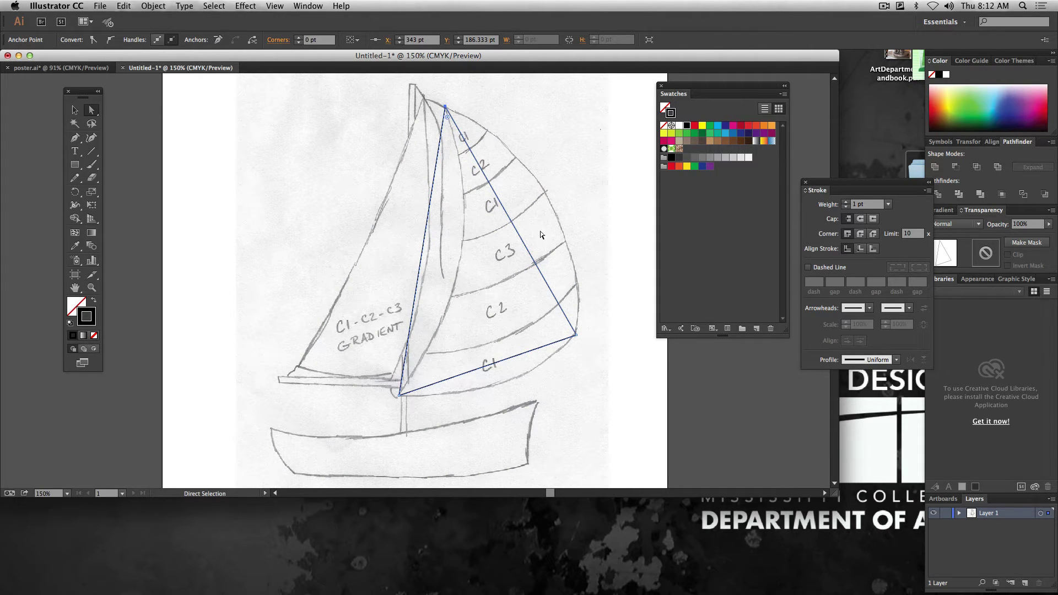
{"action": "left_click", "coordinate": [540, 296]}
- Draw a closed Pen path for the striped sail, curving its mast-side edge along the sketch and leaving the other two sides straight
{"action": "left_click", "coordinate": [75, 138]}
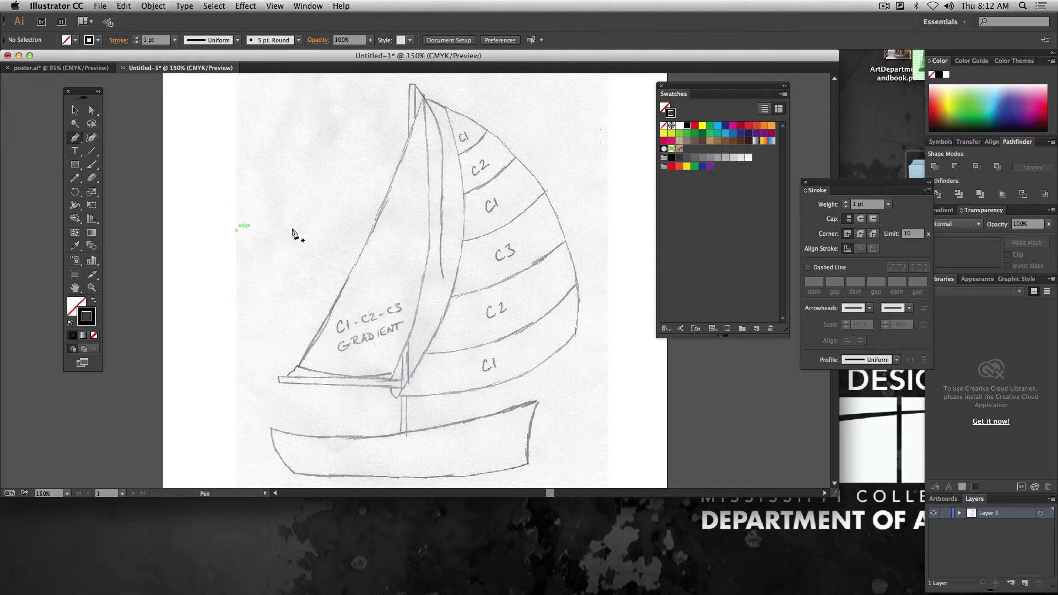
{"action": "left_click", "coordinate": [443, 105]}
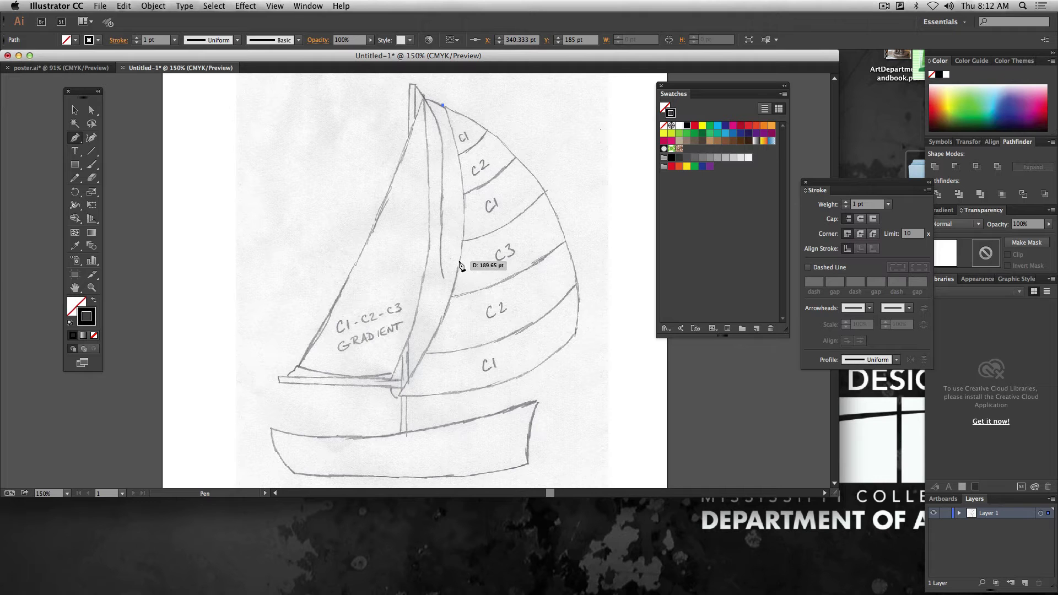
{"action": "left_click_drag", "start_coordinate": [460, 261], "coordinate": [443, 361]}
{"action": "left_click_drag", "start_coordinate": [399, 394], "coordinate": [415, 448]}
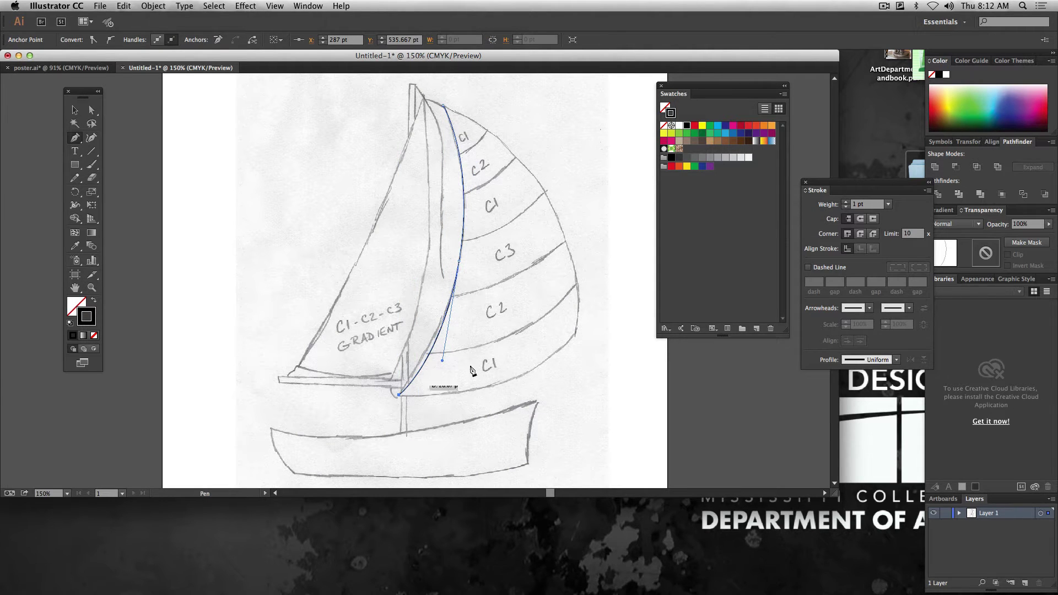
{"action": "left_click", "coordinate": [576, 334]}
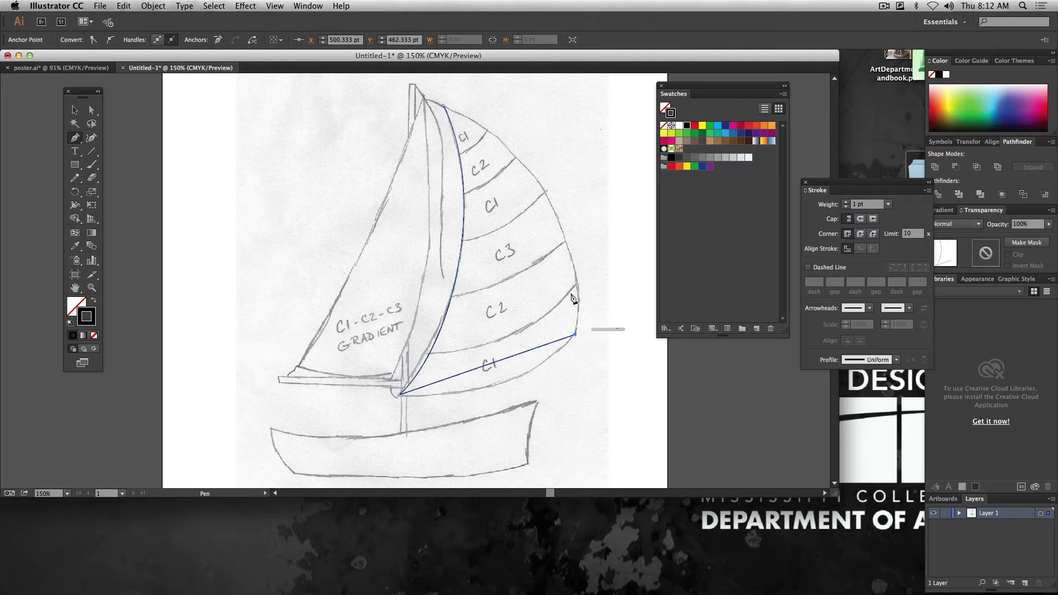
{"action": "left_click", "coordinate": [444, 106]}
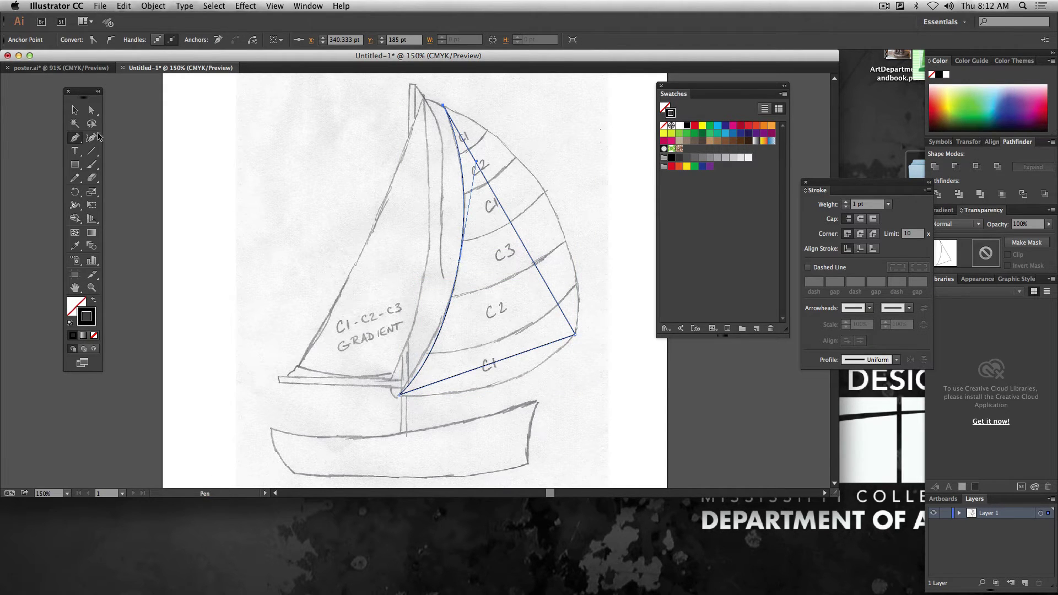
{"action": "left_click", "coordinate": [77, 142]}
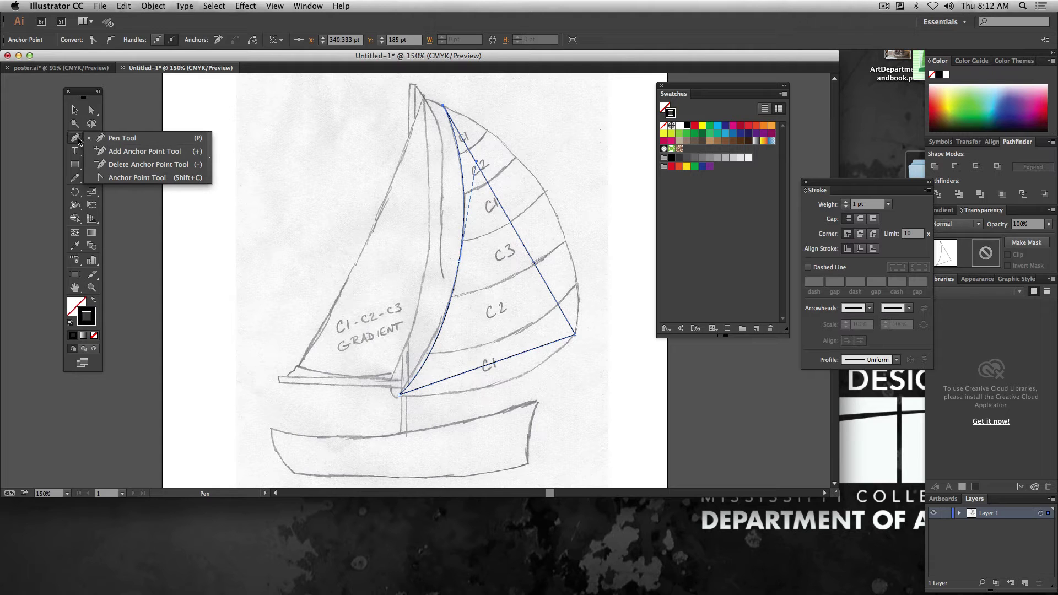
{"action": "left_click", "coordinate": [134, 142]}
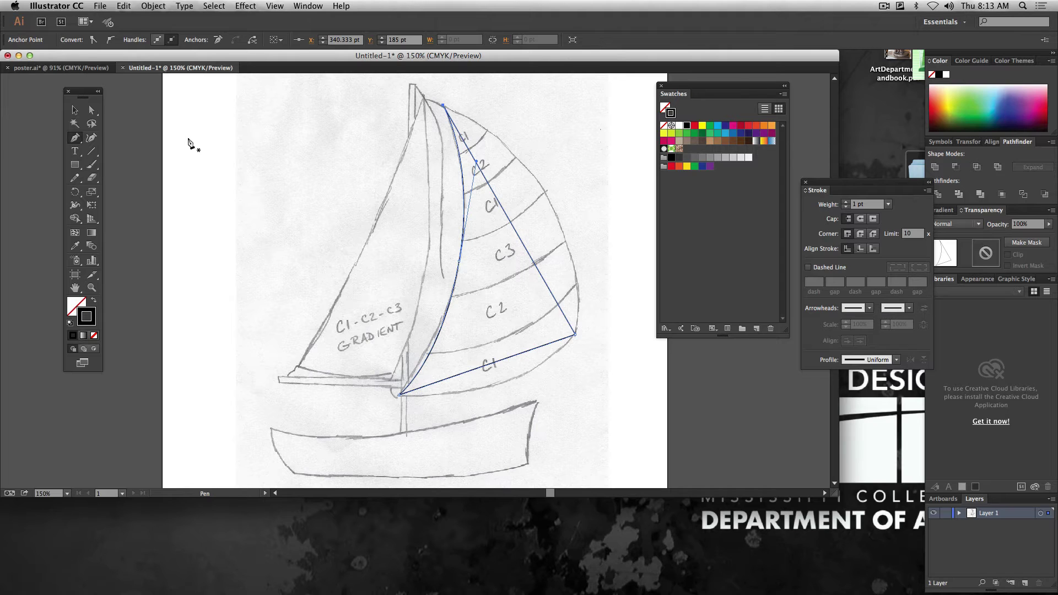
- Curve the striped sail's outer and bottom edges along the sketch by shaping the lower outer corner's two direction handles independently
{"action": "key", "text": "alt"}
{"action": "left_click_drag", "start_coordinate": [575, 336], "coordinate": [606, 288]}
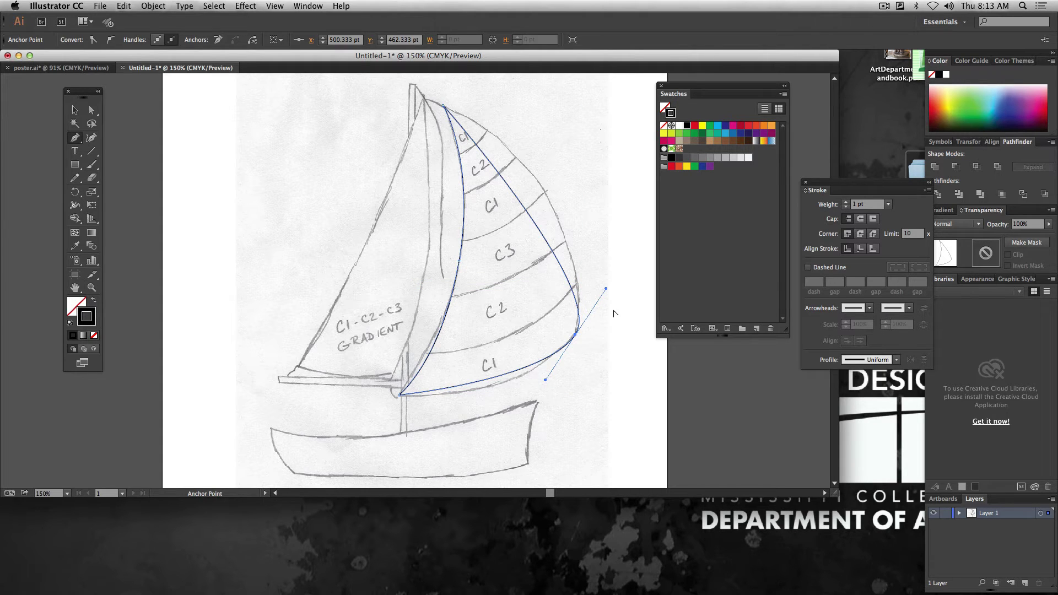
{"action": "left_click_drag", "start_coordinate": [608, 286], "coordinate": [595, 166]}
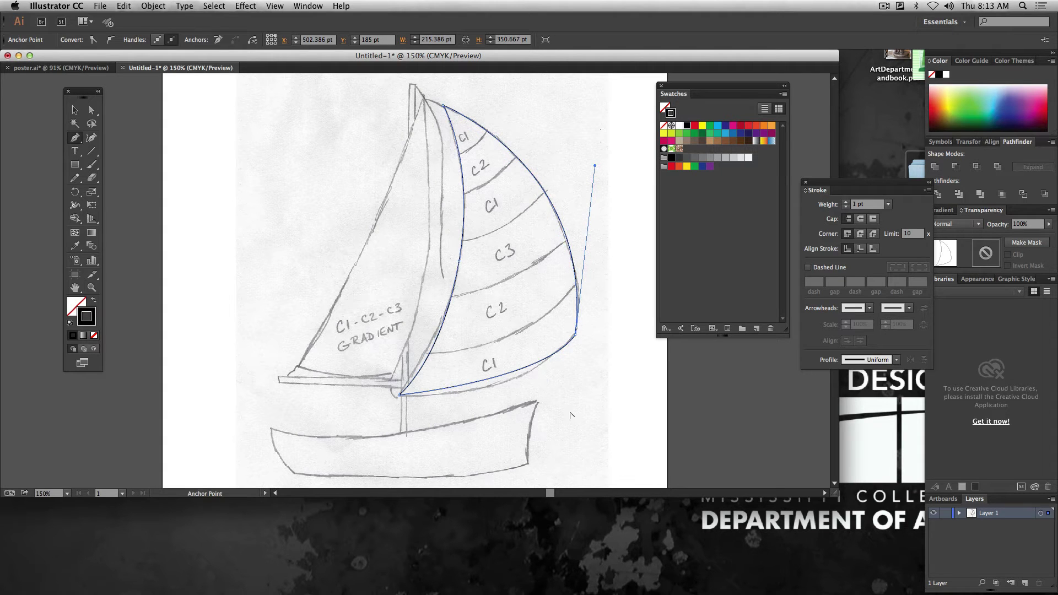
{"action": "left_click", "coordinate": [575, 336]}
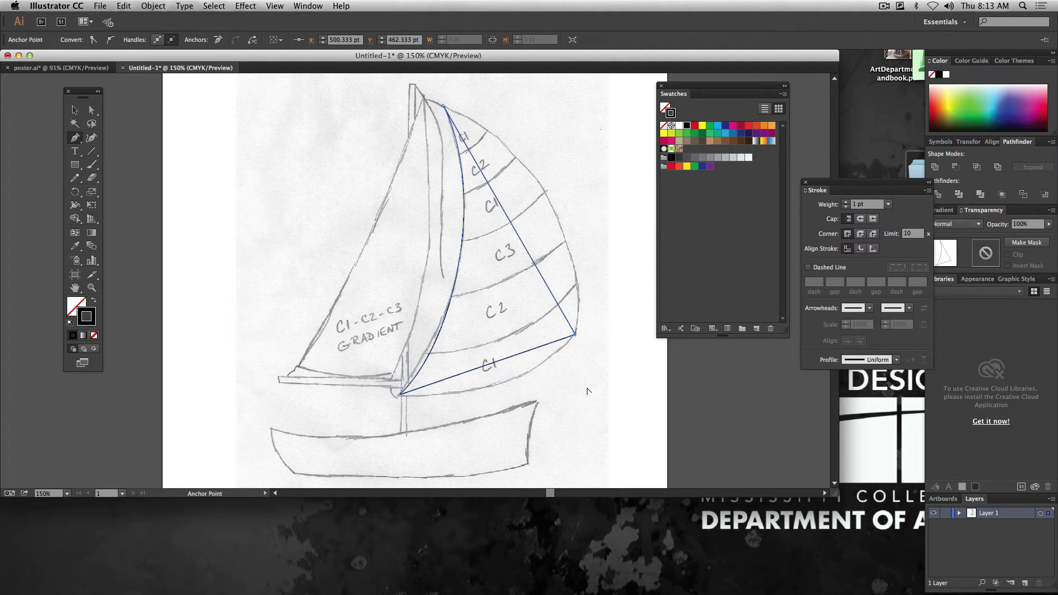
{"action": "key", "text": "p"}
{"action": "key", "text": "cmd+z"}
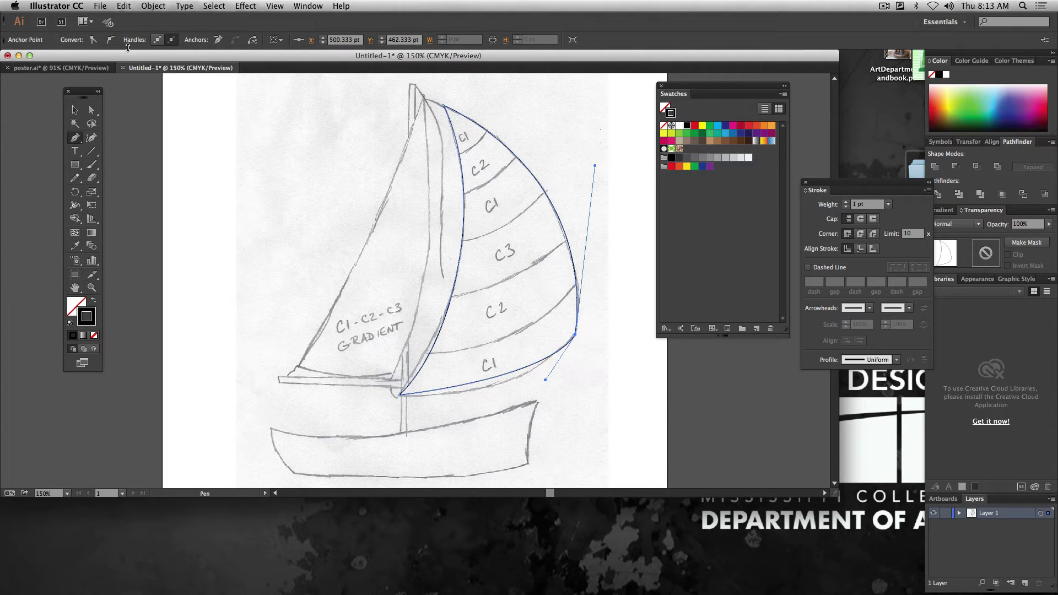
{"action": "left_click", "coordinate": [92, 111]}
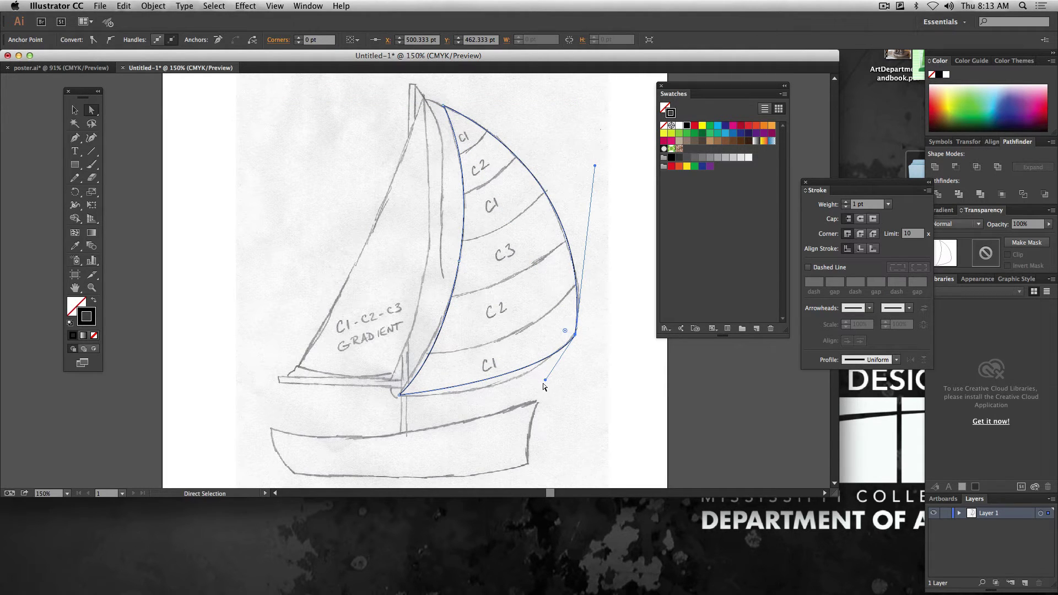
{"action": "left_click_drag", "start_coordinate": [544, 381], "coordinate": [513, 409]}
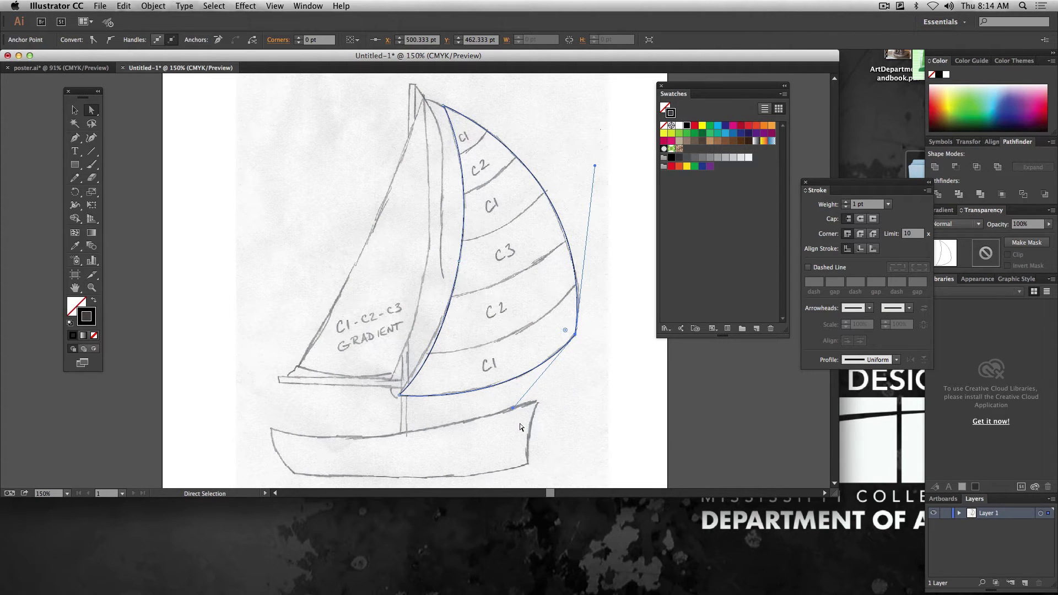
- Try reshaping the sail's mast-side edge by adjusting and breaking the handles of its middle anchor point, and remove the sail path
{"action": "left_click", "coordinate": [458, 260]}
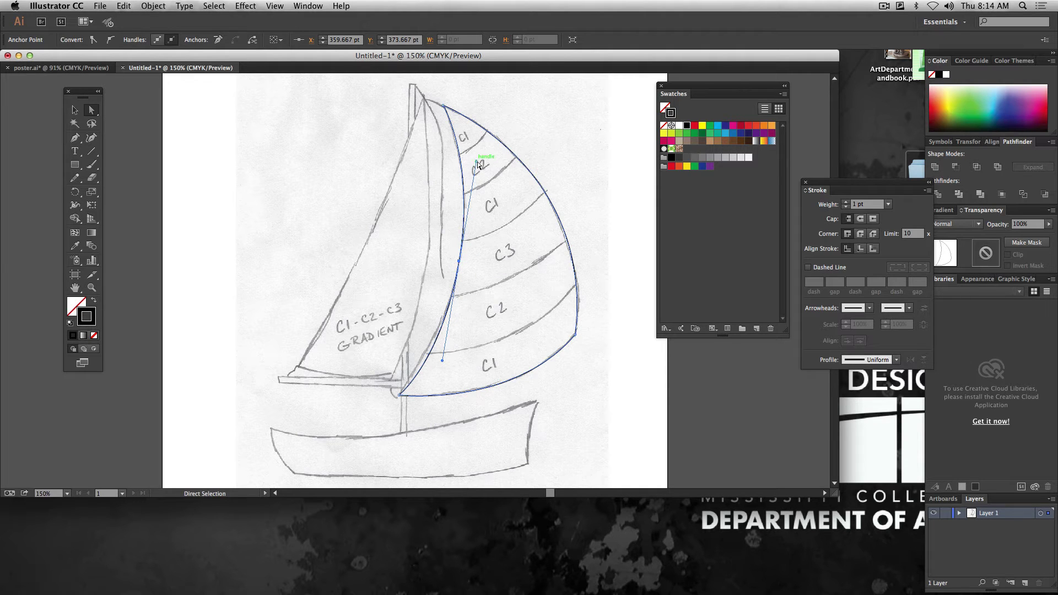
{"action": "left_click_drag", "start_coordinate": [476, 161], "coordinate": [473, 199]}
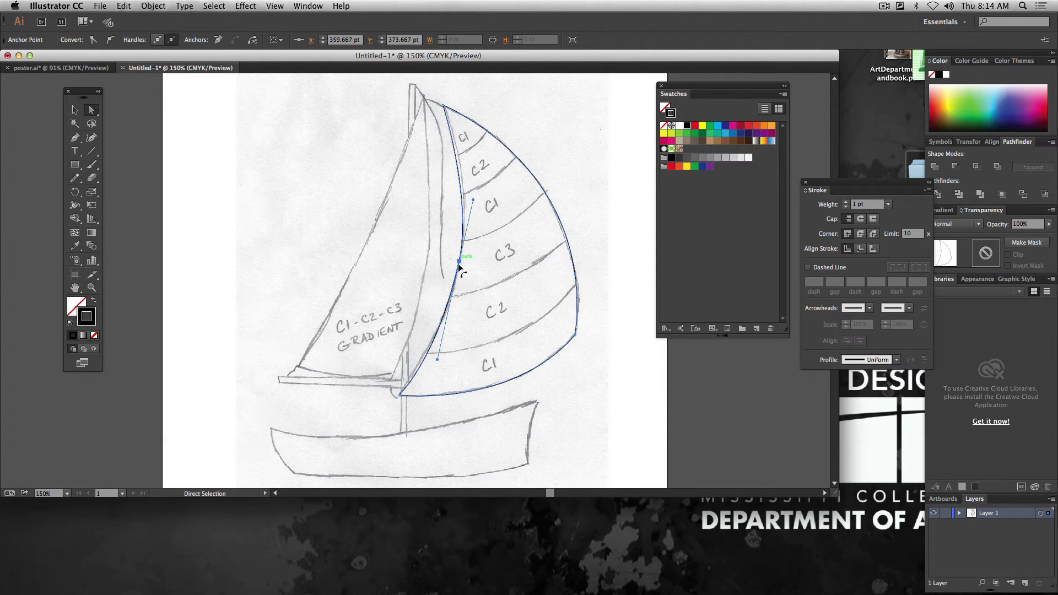
{"action": "mouse_move", "coordinate": [473, 202]}
{"action": "left_mouse_down"}
{"action": "mouse_move", "coordinate": [488, 206]}
{"action": "mouse_move", "coordinate": [471, 265]}
{"action": "mouse_move", "coordinate": [538, 236]}
{"action": "mouse_move", "coordinate": [499, 250]}
{"action": "mouse_move", "coordinate": [514, 246]}
{"action": "mouse_move", "coordinate": [463, 209]}
{"action": "mouse_move", "coordinate": [472, 208]}
{"action": "left_mouse_up"}
{"action": "left_click_drag", "start_coordinate": [75, 138], "coordinate": [139, 177]}
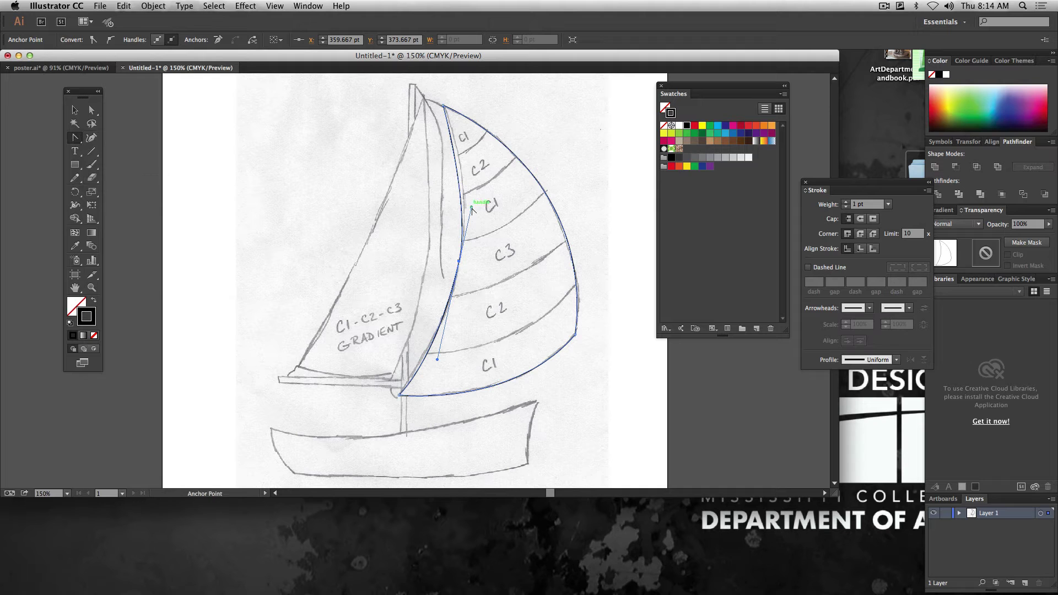
{"action": "mouse_move", "coordinate": [472, 209]}
{"action": "left_mouse_down"}
{"action": "mouse_move", "coordinate": [491, 208]}
{"action": "mouse_move", "coordinate": [505, 253]}
{"action": "mouse_move", "coordinate": [496, 201]}
{"action": "mouse_move", "coordinate": [382, 207]}
{"action": "mouse_move", "coordinate": [363, 237]}
{"action": "left_mouse_up"}
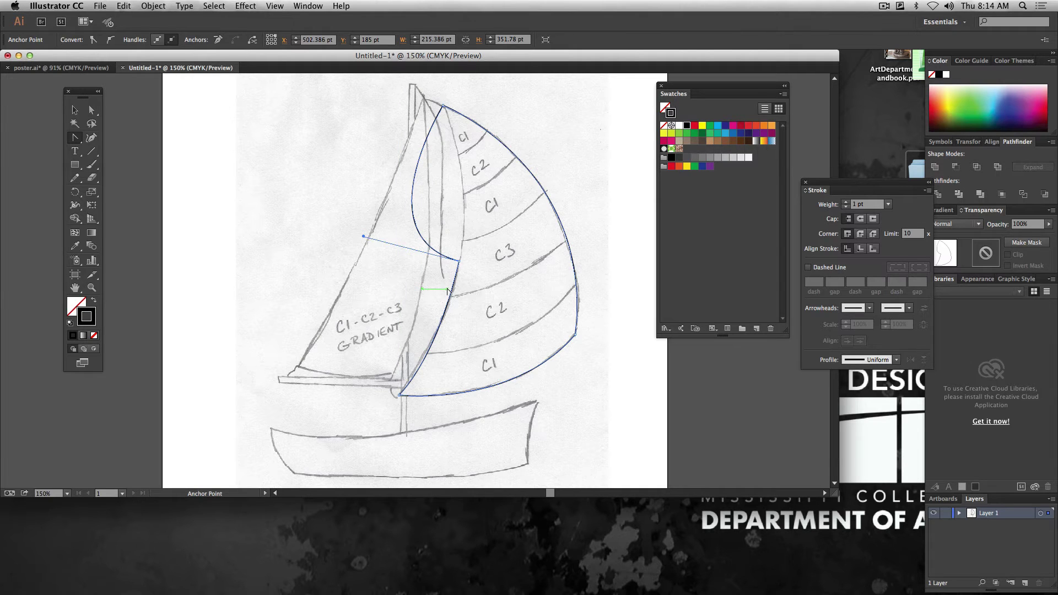
{"action": "key", "text": "super+shift+a"}
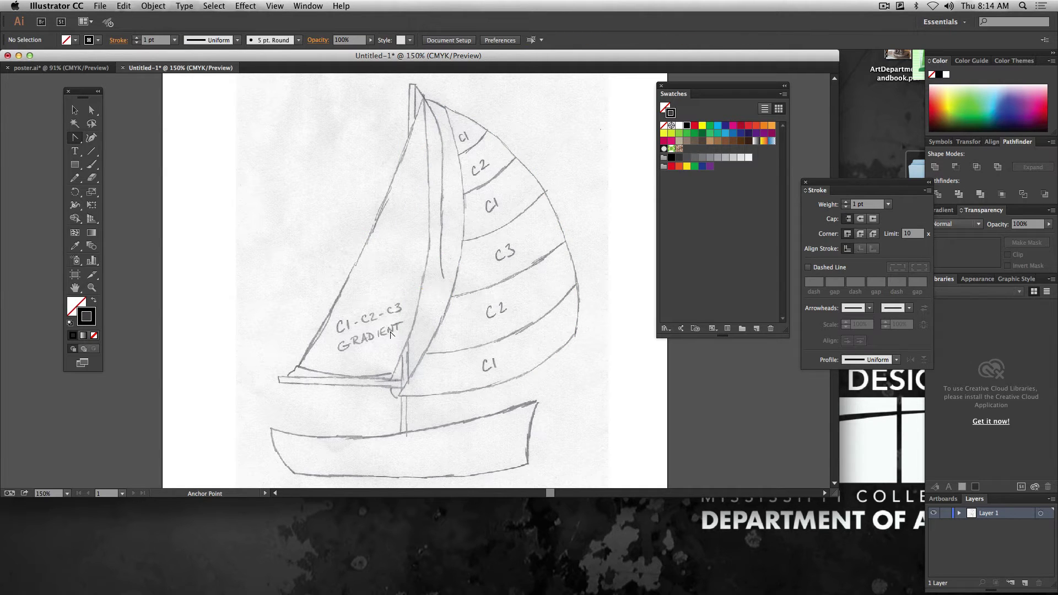
- Add a new layer above Layer 1 and hide the sketch layer, with the Pen tool ready for use
{"action": "left_click_drag", "start_coordinate": [75, 137], "coordinate": [119, 139]}
{"action": "left_click_drag", "start_coordinate": [321, 357], "coordinate": [326, 150]}
{"action": "scroll", "coordinate": [331, 220], "scroll_direction": "down", "scroll_amount": 2}
{"action": "scroll", "coordinate": [333, 243], "scroll_direction": "up", "scroll_amount": 8}
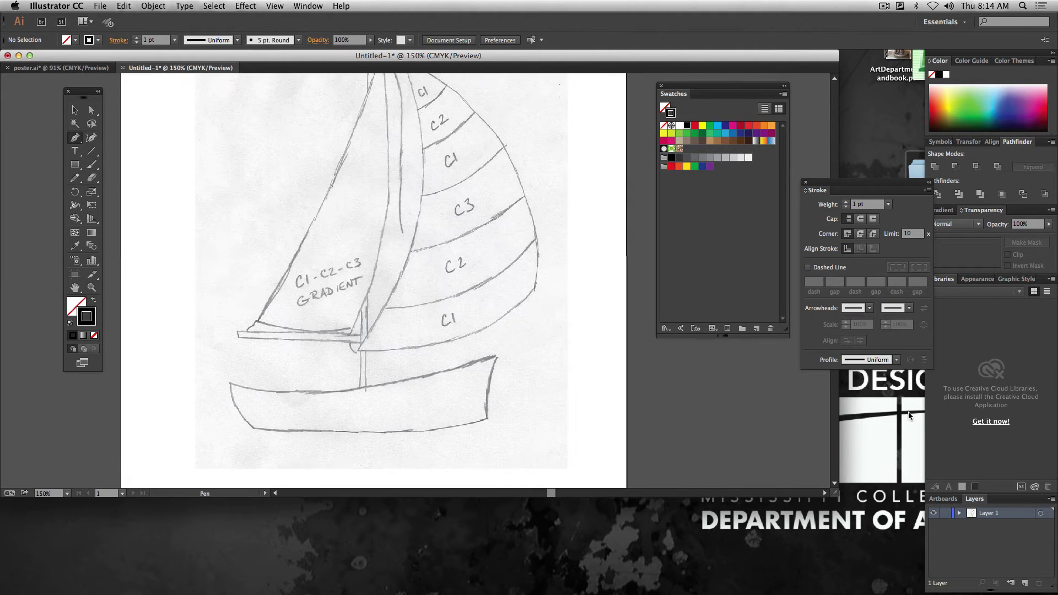
{"action": "left_click", "coordinate": [1025, 583]}
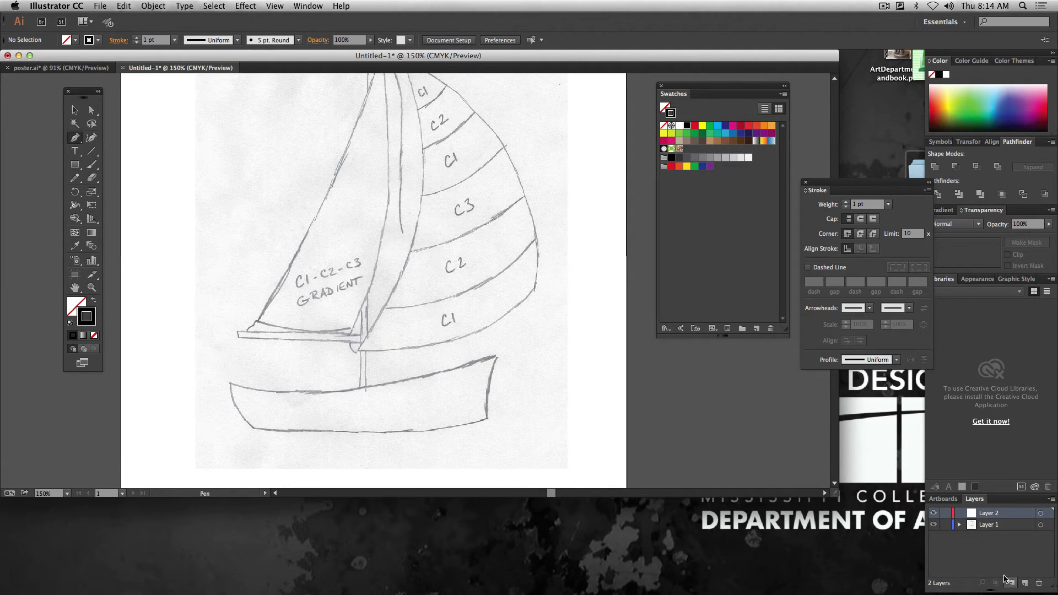
{"action": "left_click", "coordinate": [933, 525]}
{"action": "key", "text": "super+equal"}
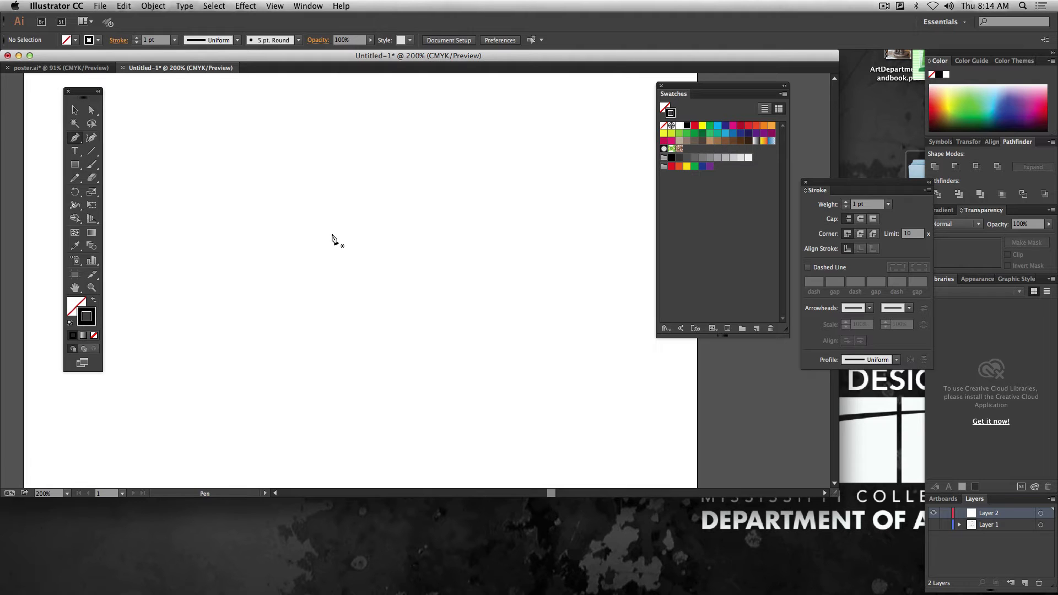
- Draw a practice Pen path with a full arch, a cusp into a half arch, and a straight-sided V
{"action": "left_click", "coordinate": [214, 312]}
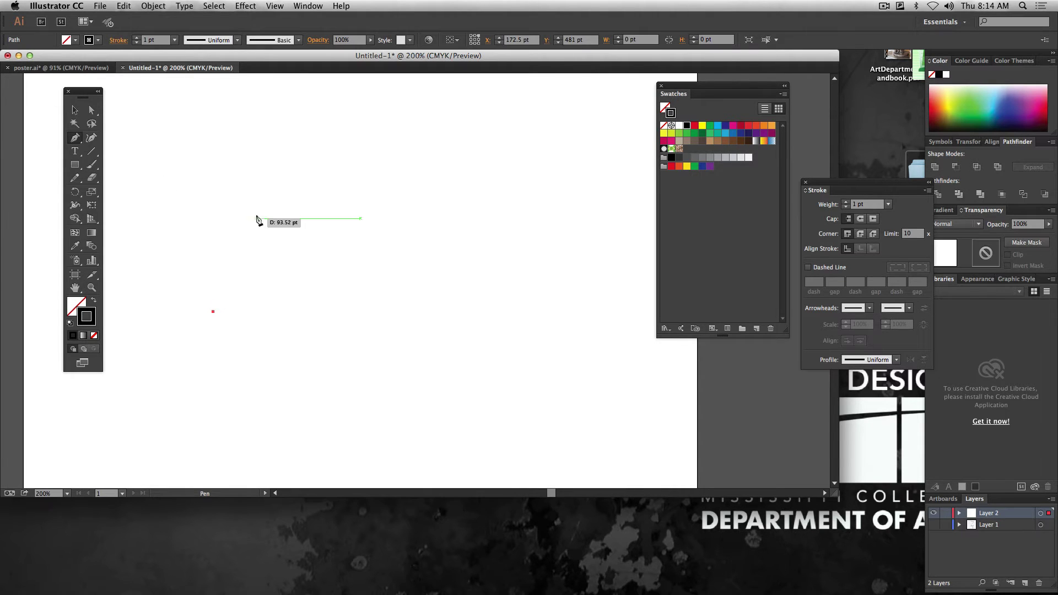
{"action": "left_click_drag", "start_coordinate": [256, 215], "coordinate": [335, 214]}
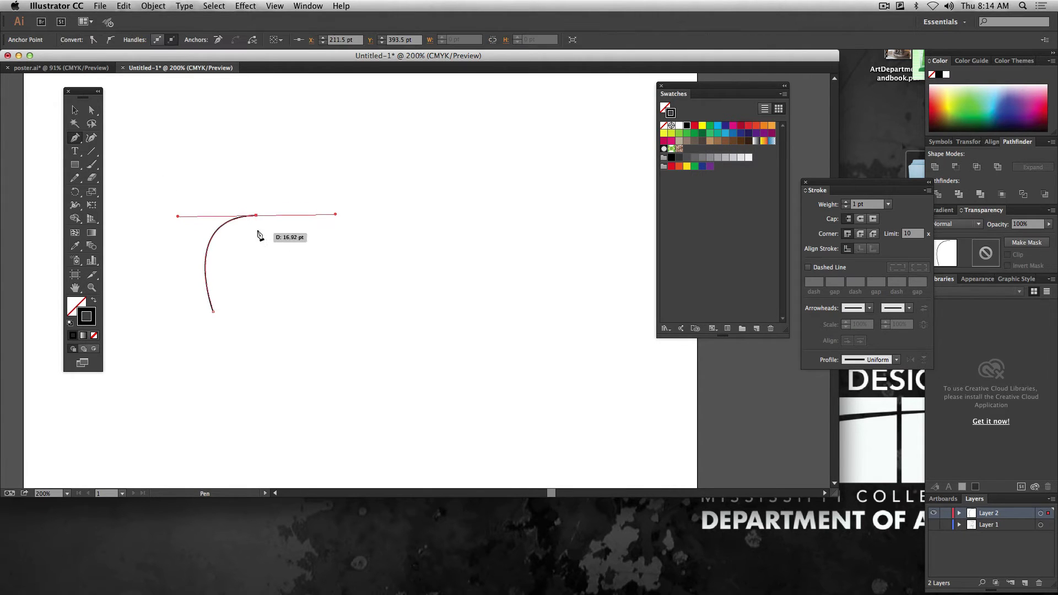
{"action": "left_click", "coordinate": [314, 312]}
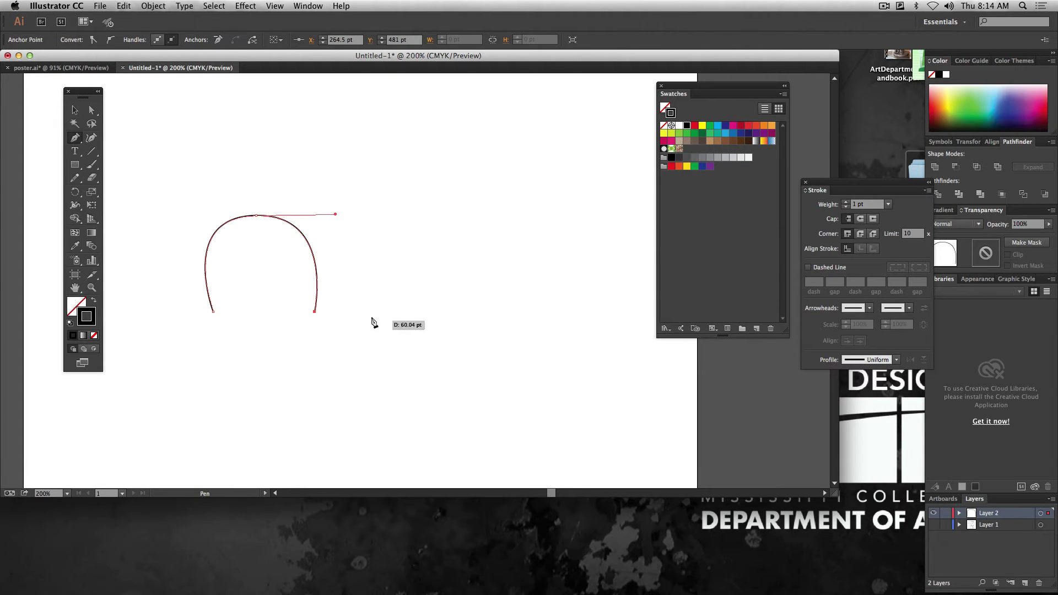
{"action": "left_click_drag", "start_coordinate": [372, 210], "coordinate": [449, 208]}
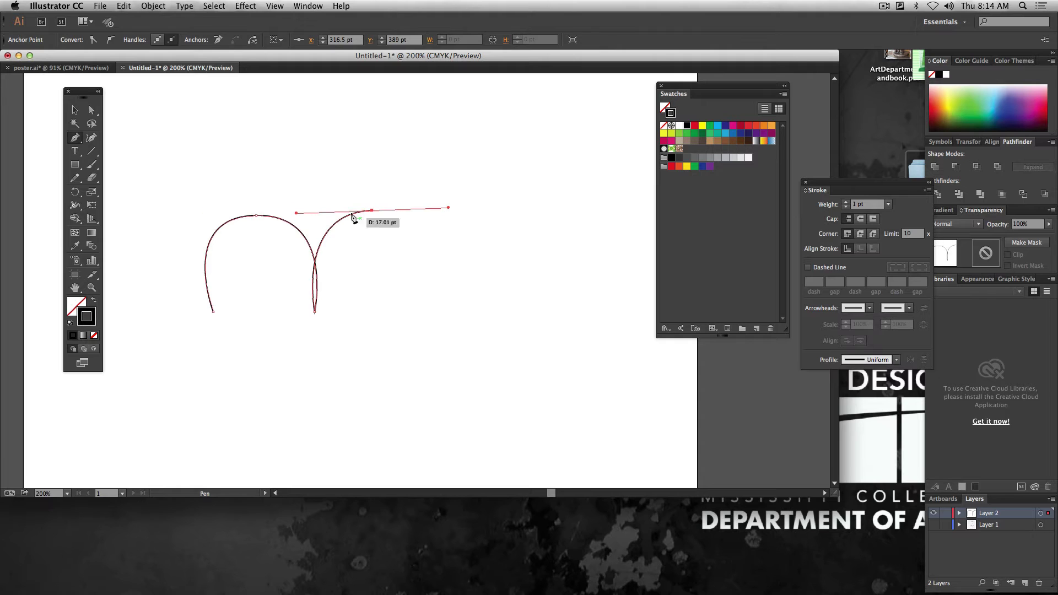
{"action": "left_click", "coordinate": [373, 211]}
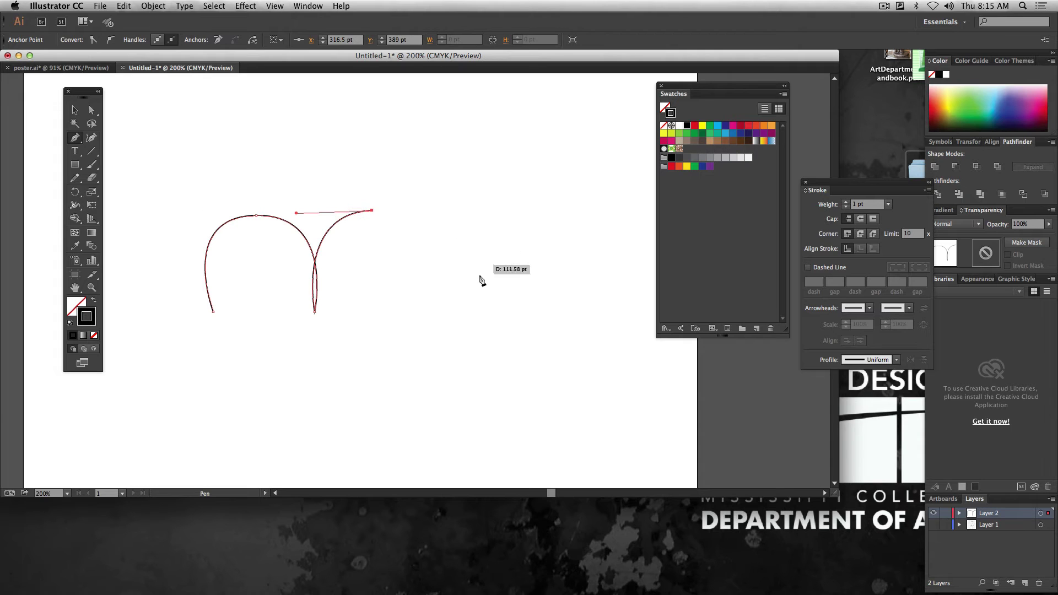
{"action": "left_click", "coordinate": [419, 321]}
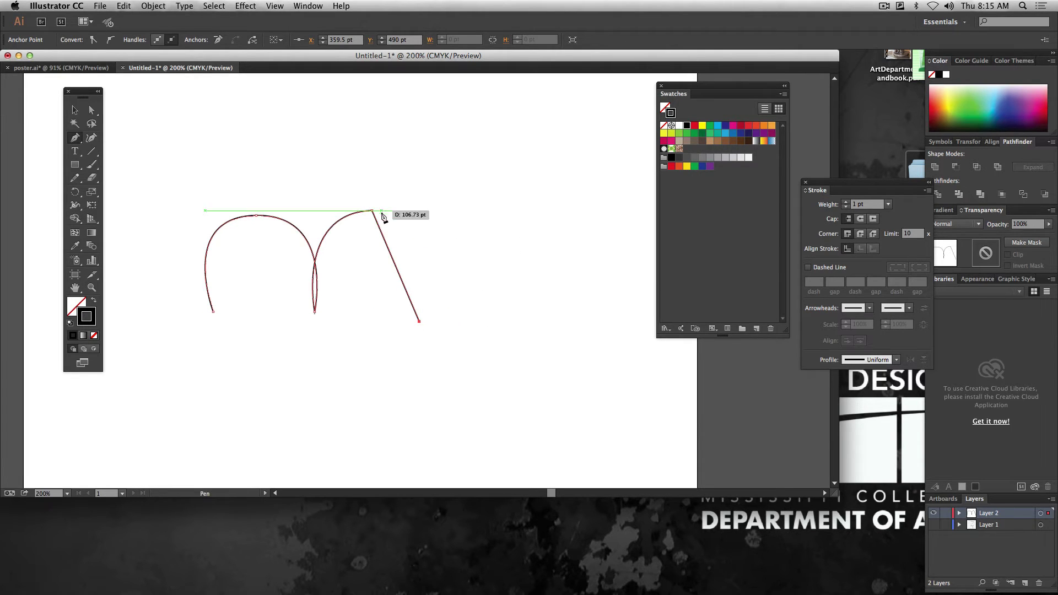
{"action": "left_click", "coordinate": [465, 214]}
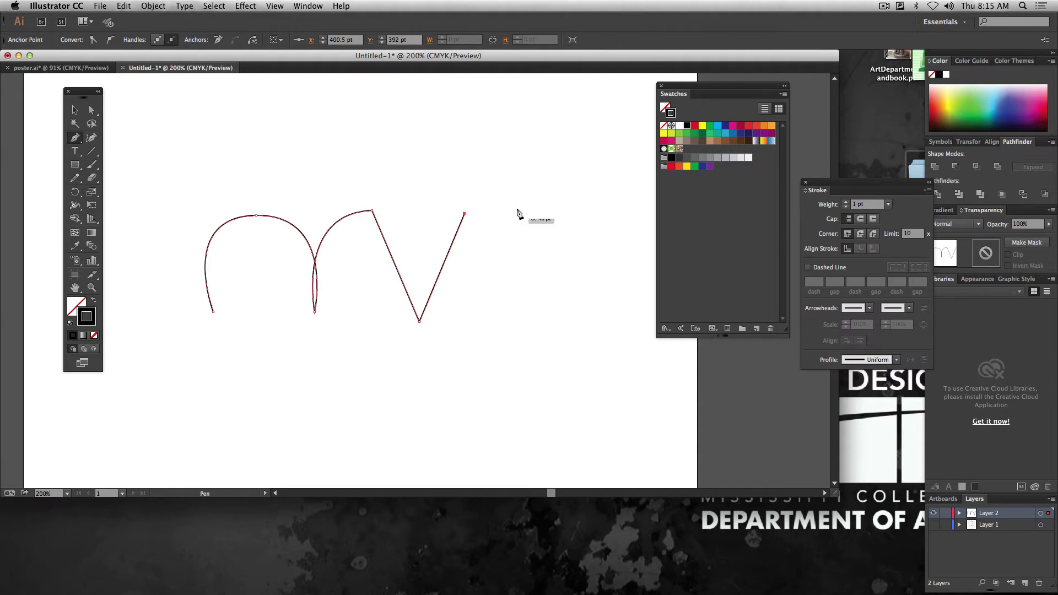
- Extend the practice path past the V with alternating curved and straight segments, and delete the path
{"action": "left_click_drag", "start_coordinate": [495, 152], "coordinate": [578, 155]}
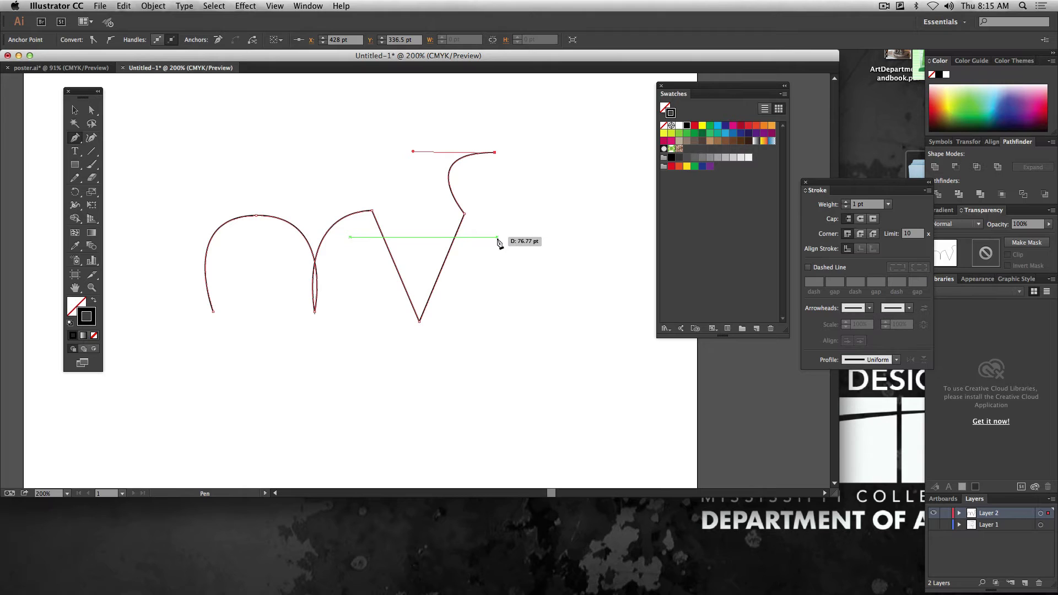
{"action": "left_click", "coordinate": [505, 288]}
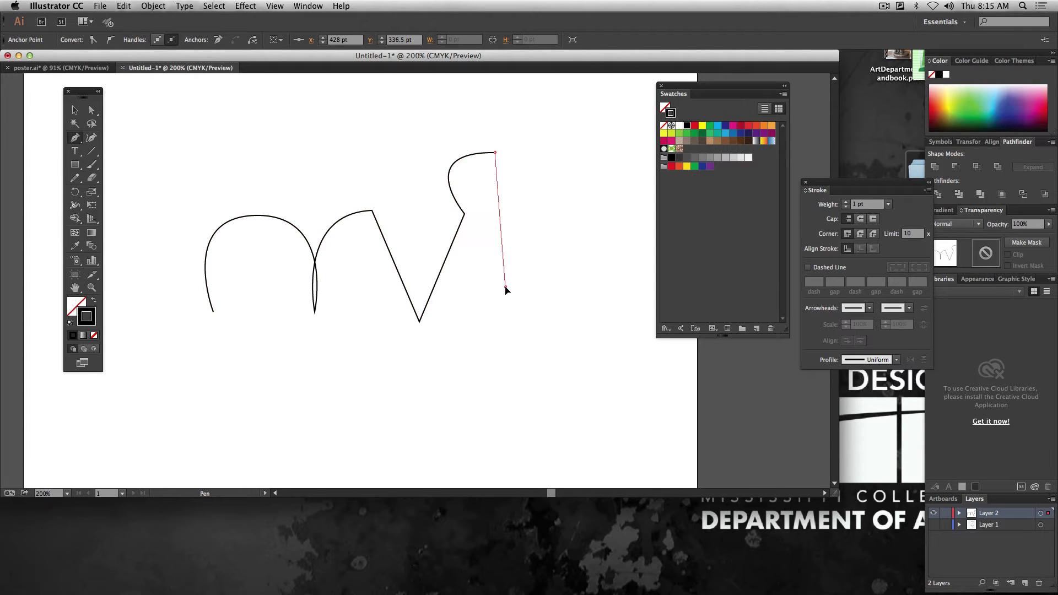
{"action": "left_click", "coordinate": [537, 290]}
{"action": "left_click_drag", "start_coordinate": [532, 179], "coordinate": [568, 177]}
{"action": "left_click", "coordinate": [532, 179]}
{"action": "left_click", "coordinate": [497, 179]}
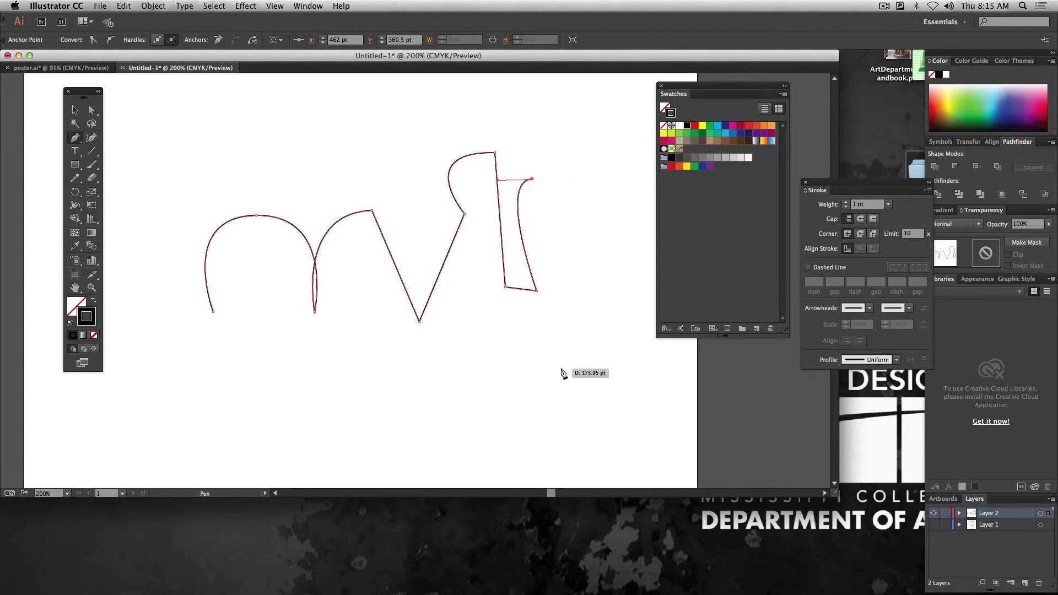
{"action": "left_click", "coordinate": [532, 118]}
{"action": "left_click", "coordinate": [605, 124]}
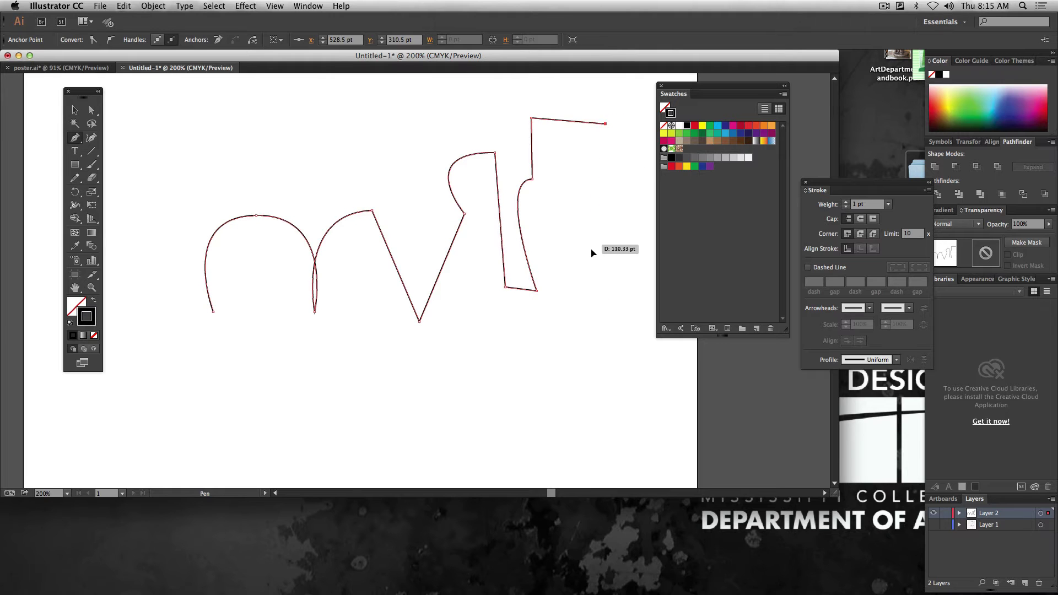
{"action": "left_click_drag", "start_coordinate": [591, 244], "coordinate": [646, 310]}
{"action": "left_click", "coordinate": [621, 192]}
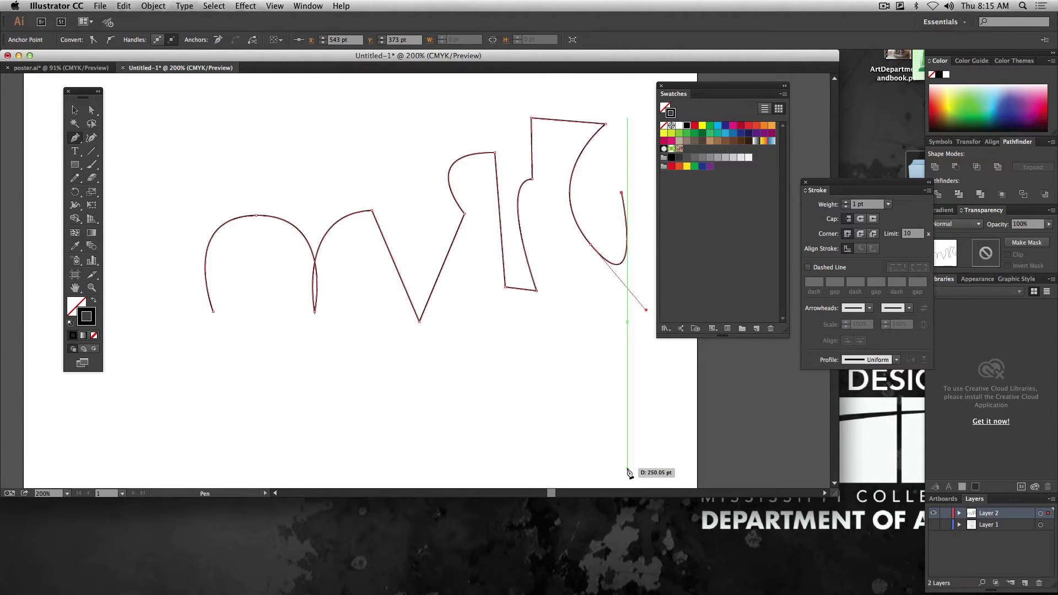
{"action": "key", "text": "Delete"}
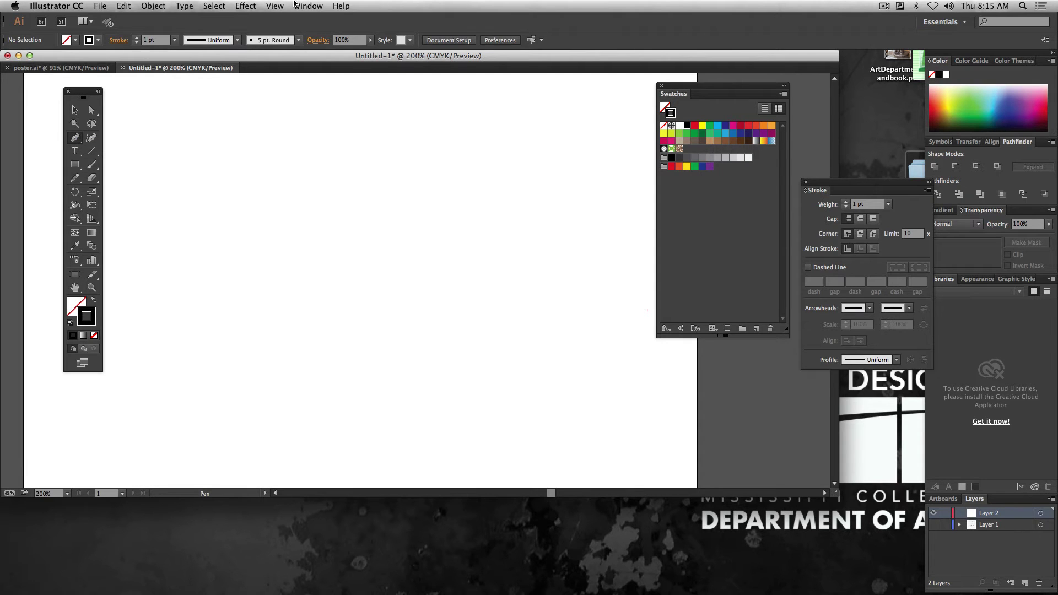
- Enable Rubber Band for the Pen Tool in the Selection & Anchor Display preferences
{"action": "left_click", "coordinate": [274, 6]}
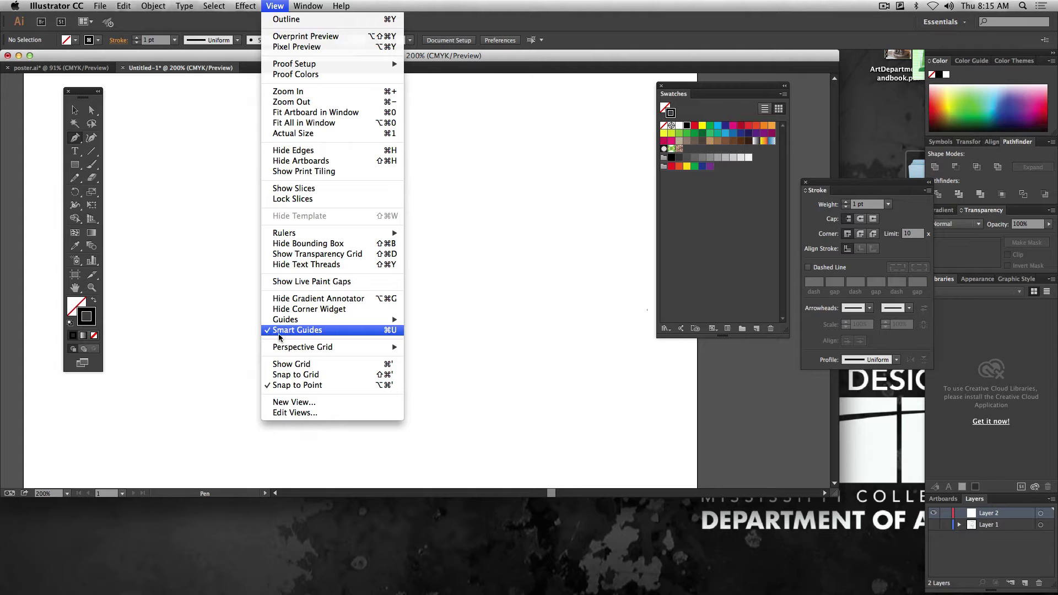
{"action": "left_click", "coordinate": [83, 113]}
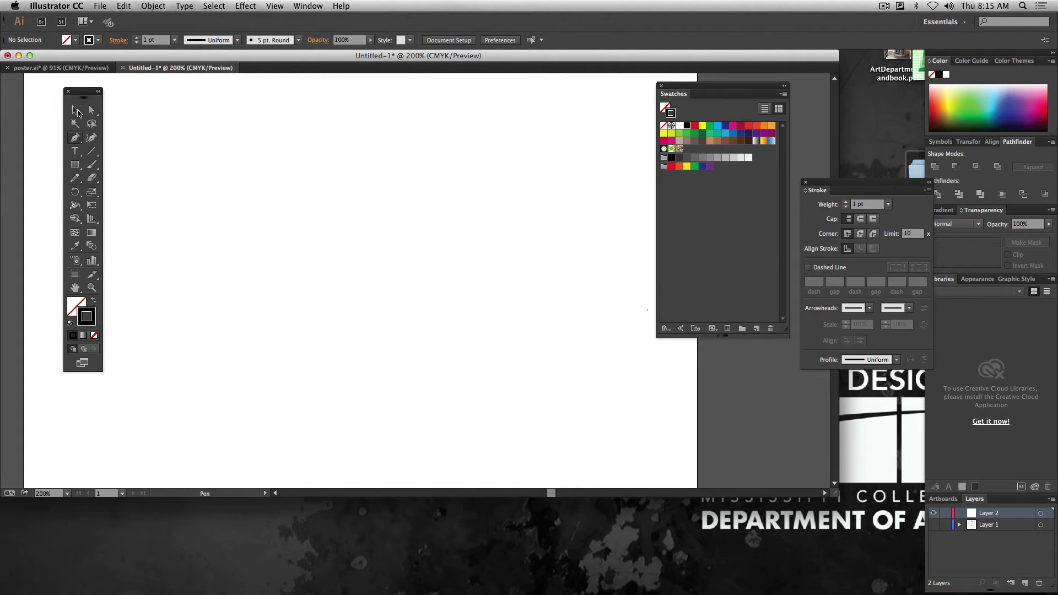
{"action": "left_click", "coordinate": [57, 6]}
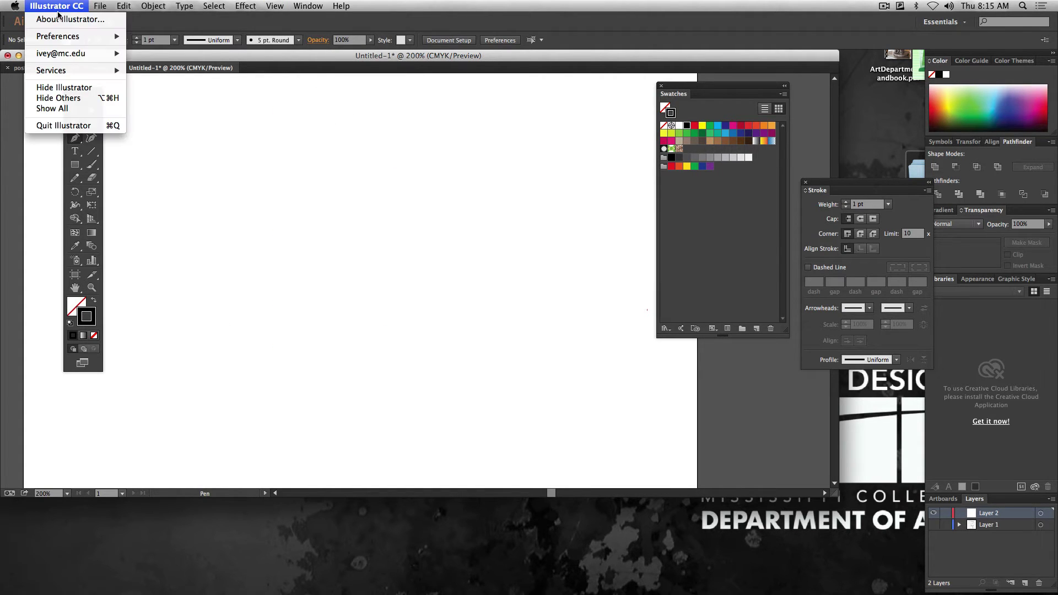
{"action": "mouse_move", "coordinate": [52, 37]}
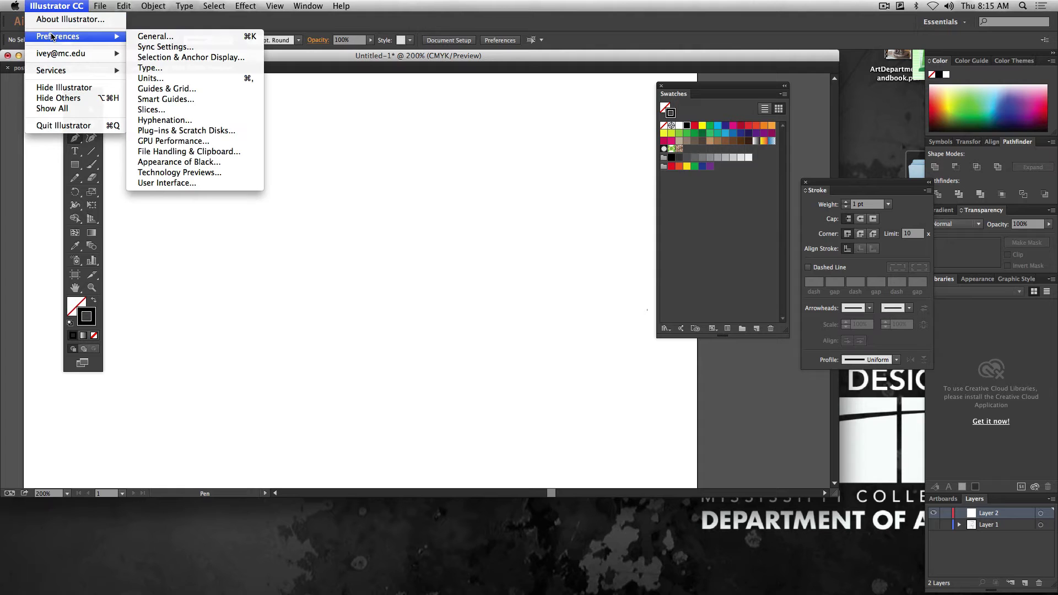
{"action": "left_click", "coordinate": [169, 36]}
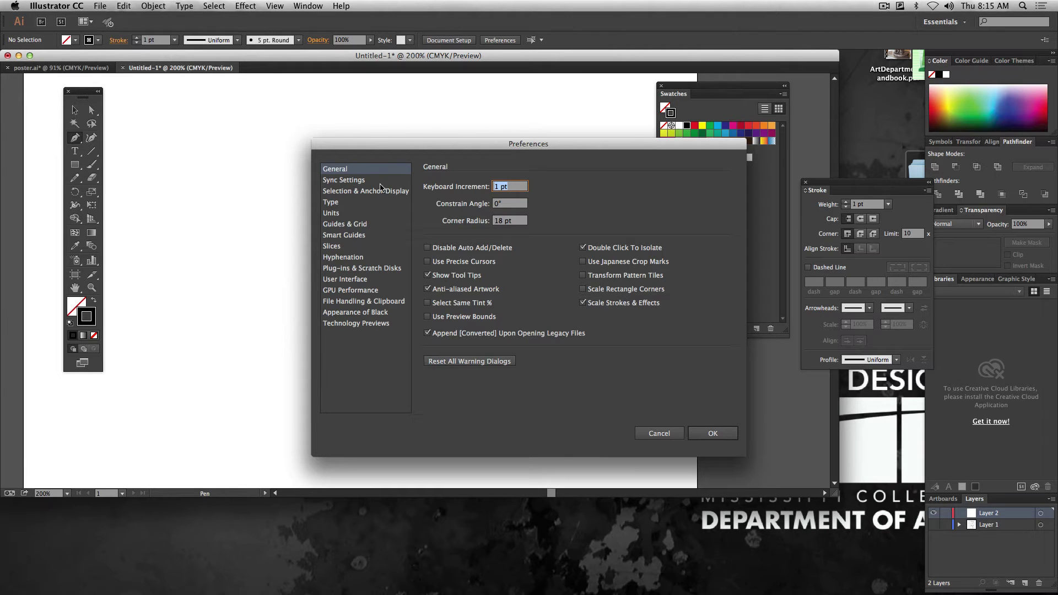
{"action": "left_click", "coordinate": [364, 191]}
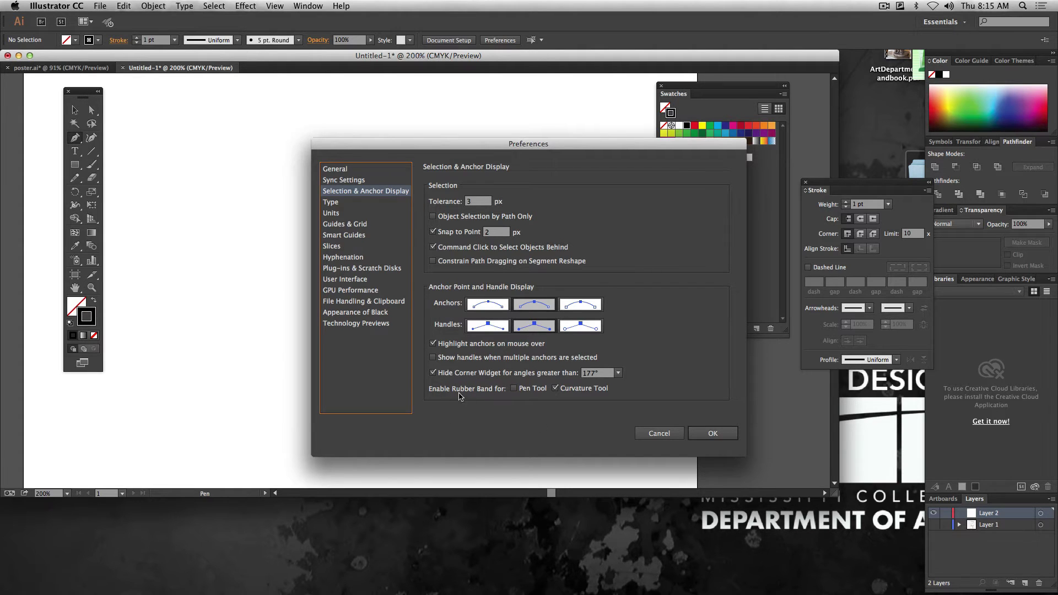
{"action": "left_click", "coordinate": [514, 389]}
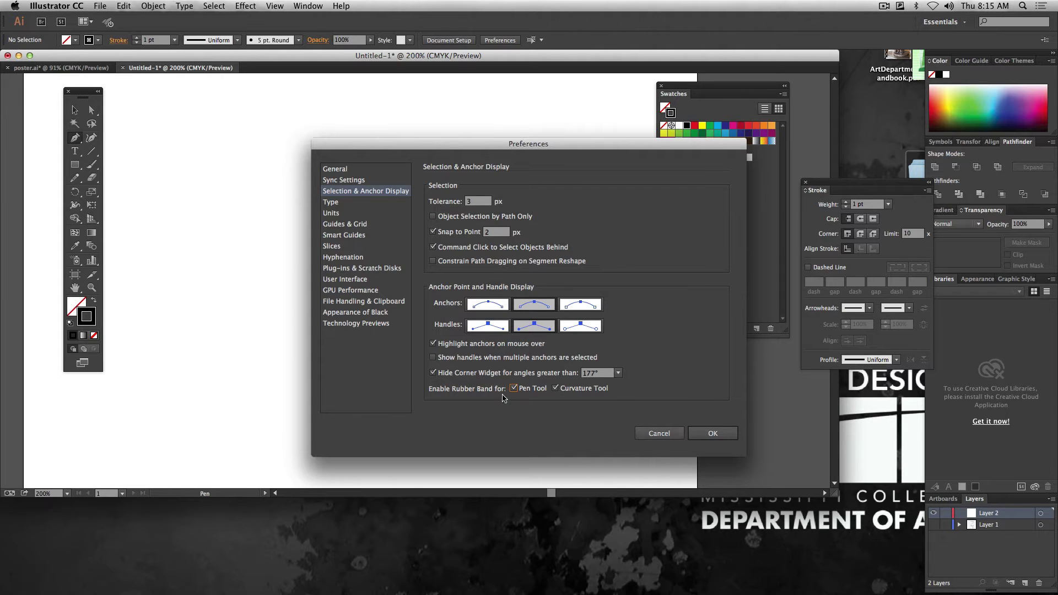
{"action": "left_click", "coordinate": [711, 434]}
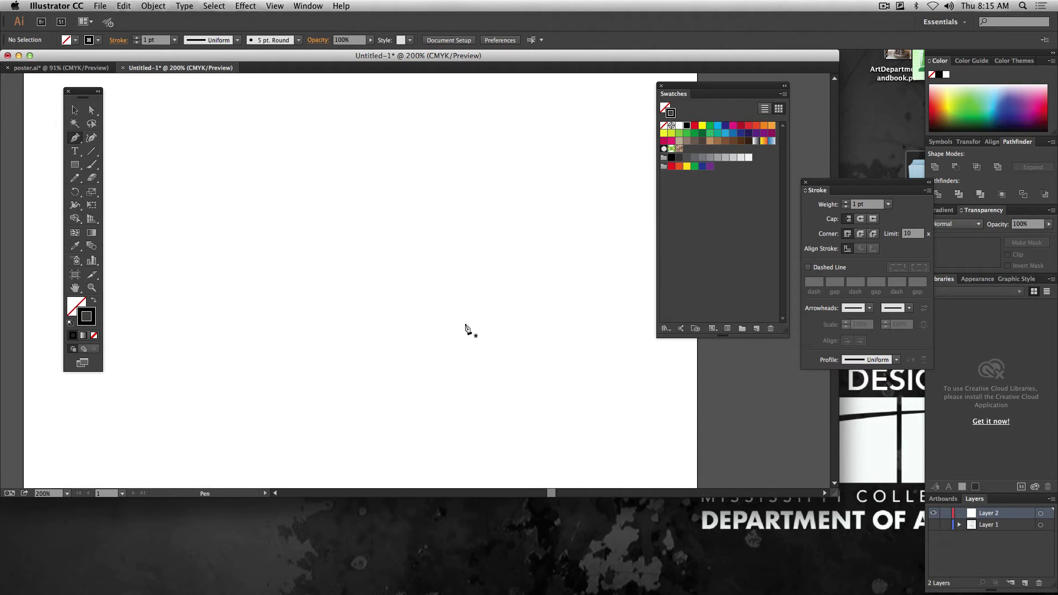
- Draw an open practice Pen path with an S-curve, a sharp cusp and a curled end
{"action": "left_click", "coordinate": [278, 330]}
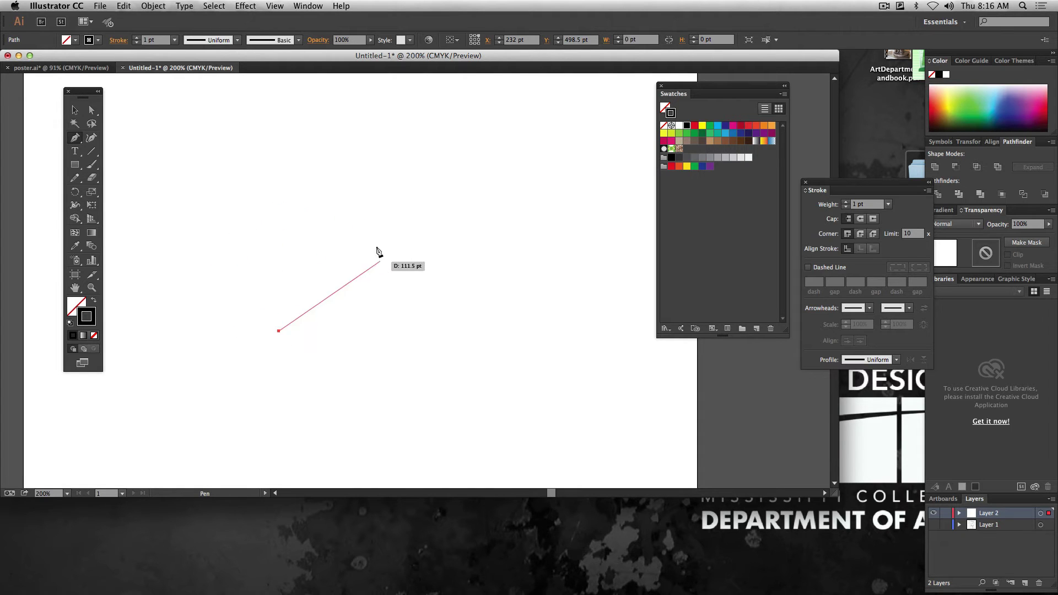
{"action": "left_click", "coordinate": [297, 200]}
{"action": "left_click_drag", "start_coordinate": [300, 201], "coordinate": [417, 197]}
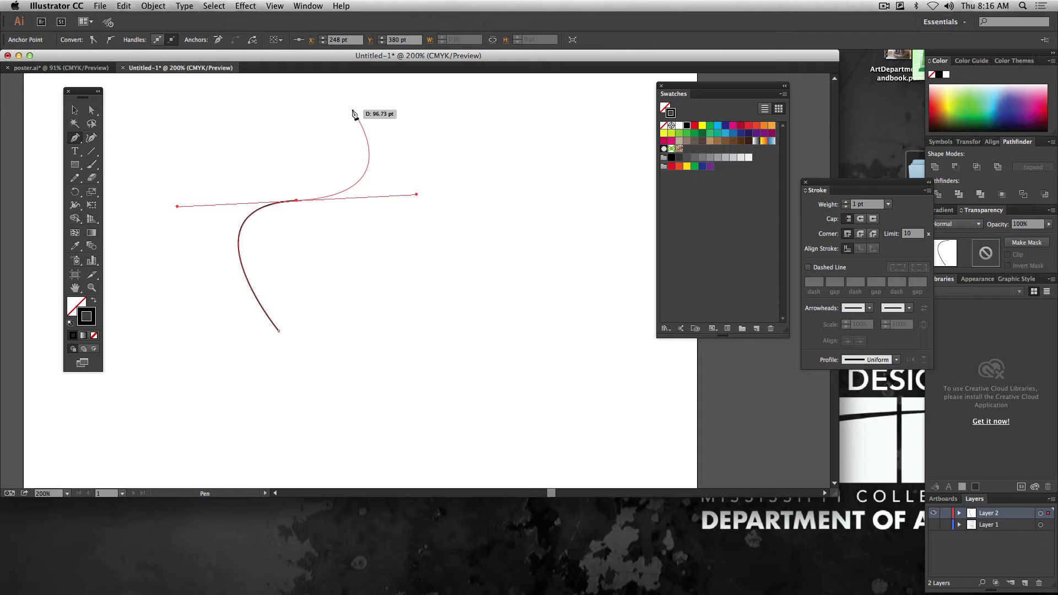
{"action": "left_click_drag", "start_coordinate": [353, 111], "coordinate": [198, 153]}
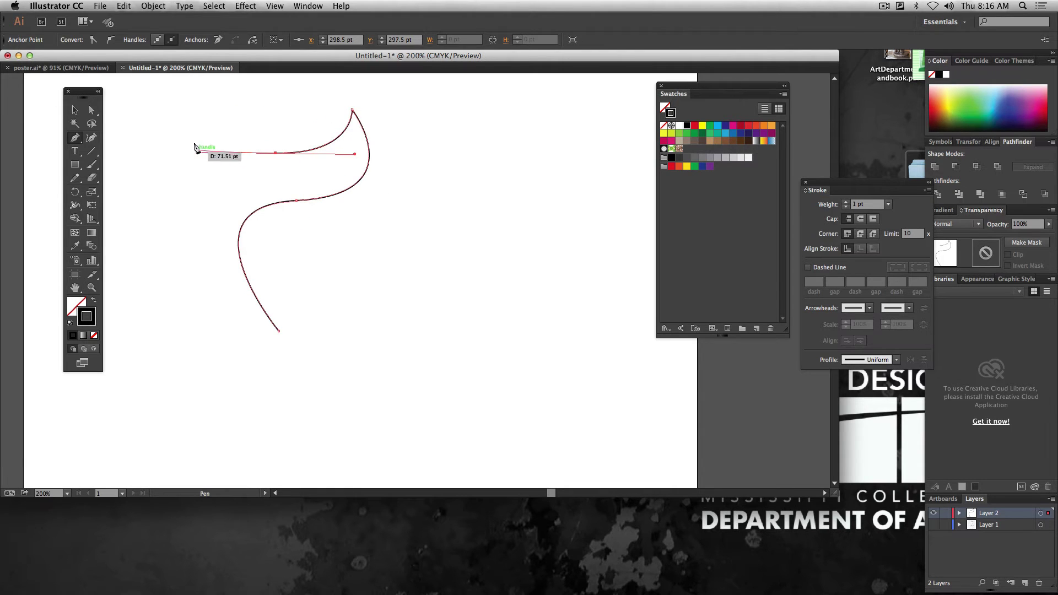
{"action": "left_click_drag", "start_coordinate": [197, 95], "coordinate": [254, 95]}
{"action": "left_click", "coordinate": [249, 119]}
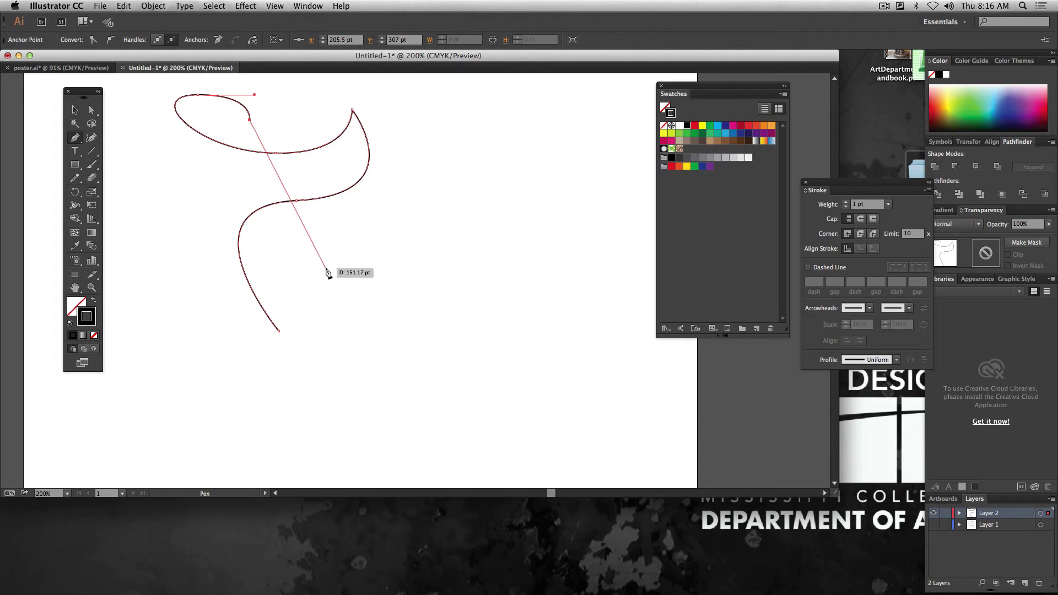
{"action": "key", "text": "Escape"}
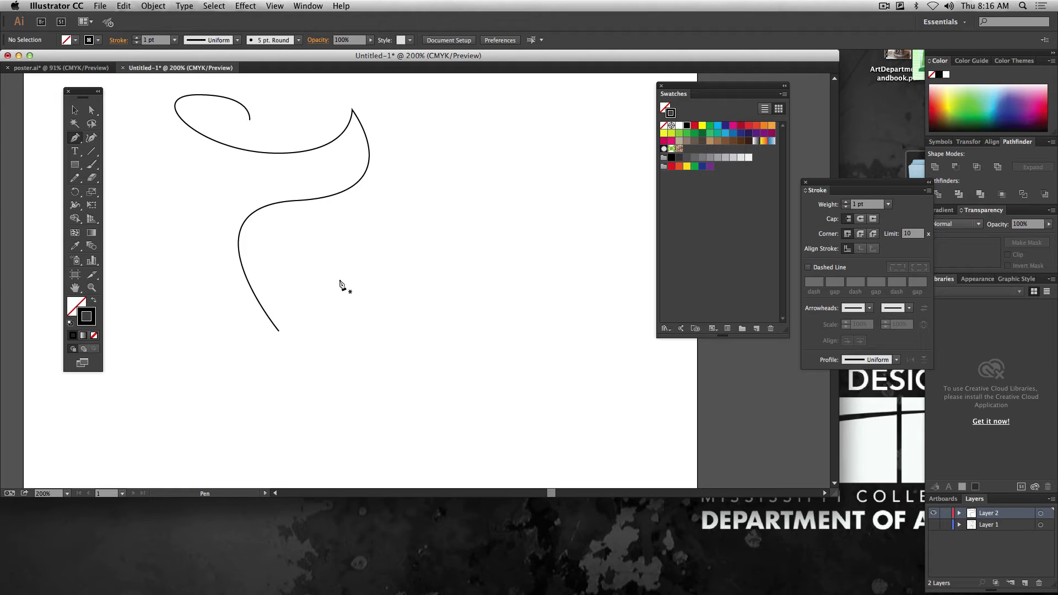
- Draw a second open practice Pen path with a small arch, a cusp and a larger arch that hooks back inward
{"action": "left_click", "coordinate": [363, 311]}
{"action": "left_click_drag", "start_coordinate": [401, 236], "coordinate": [585, 208]}
{"action": "left_click", "coordinate": [441, 302]}
{"action": "left_click", "coordinate": [571, 302]}
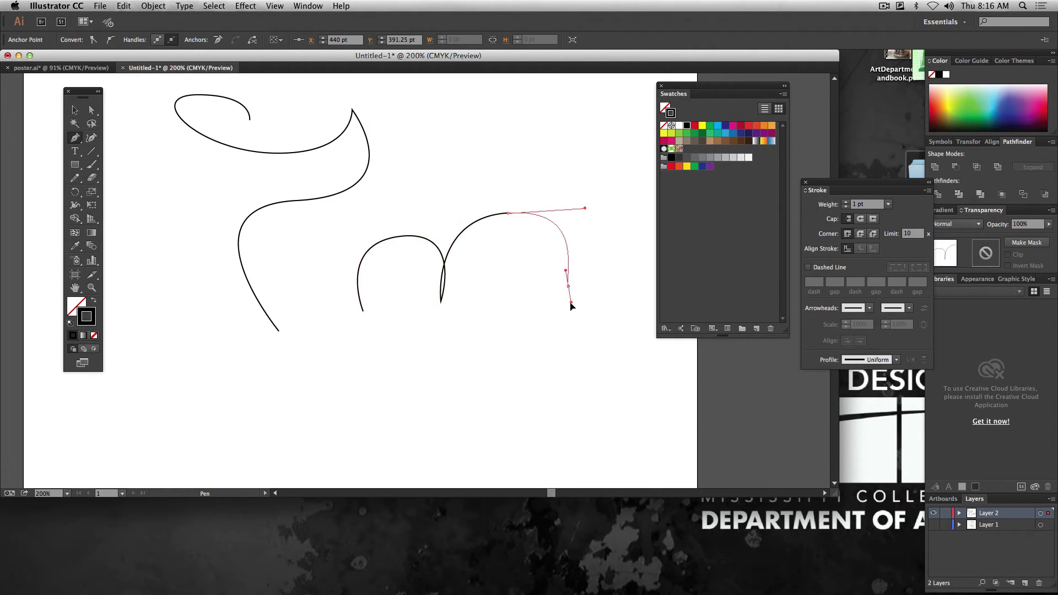
{"action": "left_click_drag", "start_coordinate": [522, 344], "coordinate": [491, 315]}
{"action": "left_click", "coordinate": [484, 369], "text": "super"}
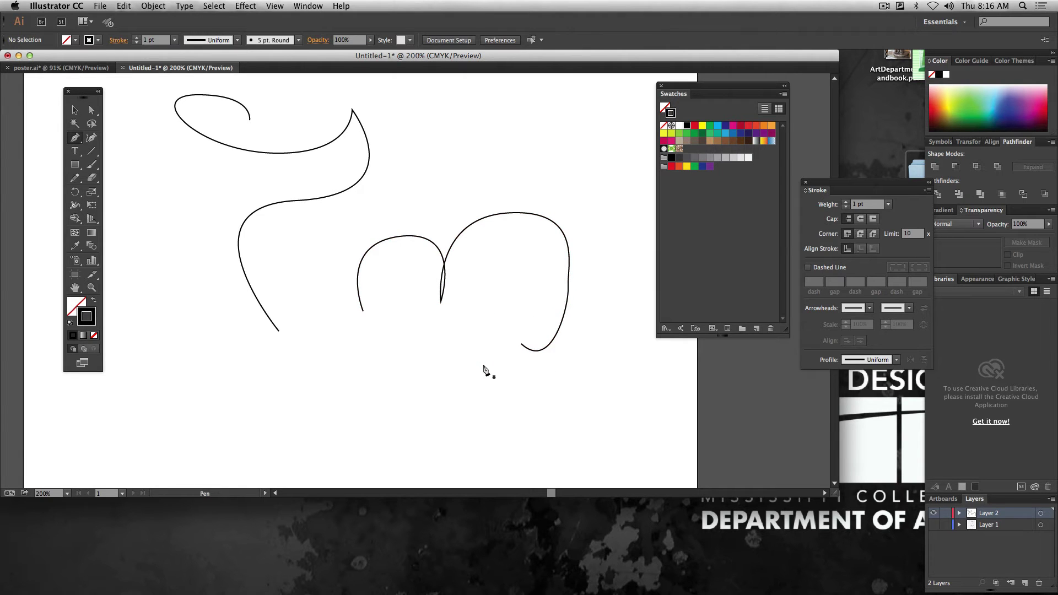
- Select both practice paths and delete them
{"action": "left_click", "coordinate": [75, 110]}
{"action": "mouse_move", "coordinate": [174, 83]}
{"action": "left_mouse_down"}
{"action": "mouse_move", "coordinate": [326, 224]}
{"action": "mouse_move", "coordinate": [536, 336]}
{"action": "left_mouse_up"}
{"action": "key", "text": "Delete"}
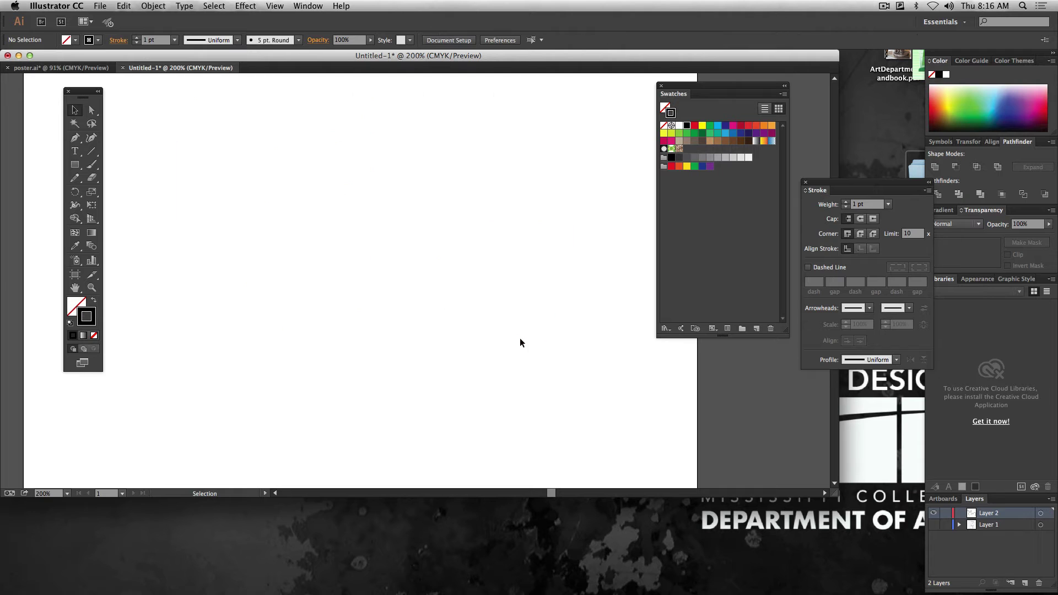
- View the poster.ai artwork and choose the Shape Builder tool
{"action": "left_click", "coordinate": [88, 68]}
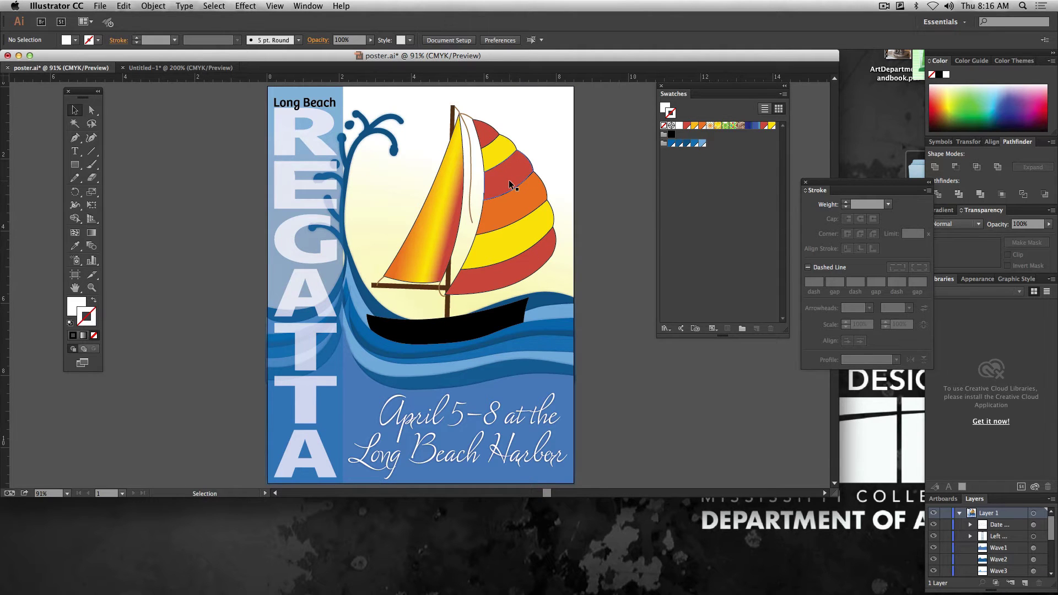
{"action": "left_click", "coordinate": [75, 219]}
{"action": "left_click_drag", "start_coordinate": [75, 218], "coordinate": [117, 225]}
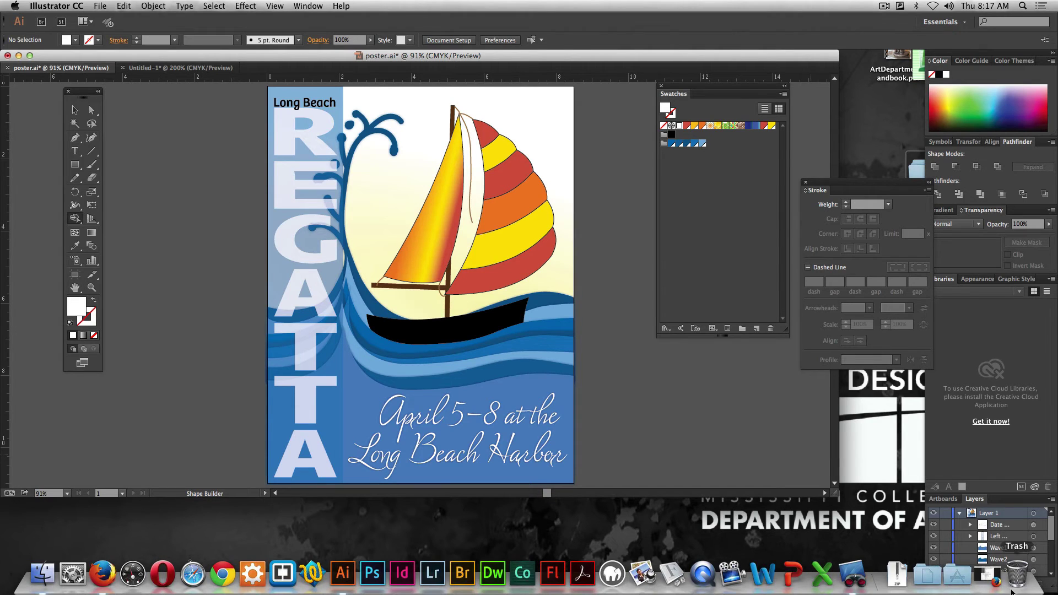
- Switch to Firefox and find the Project 2 section on the ART205 course page
{"action": "left_click", "coordinate": [986, 579]}
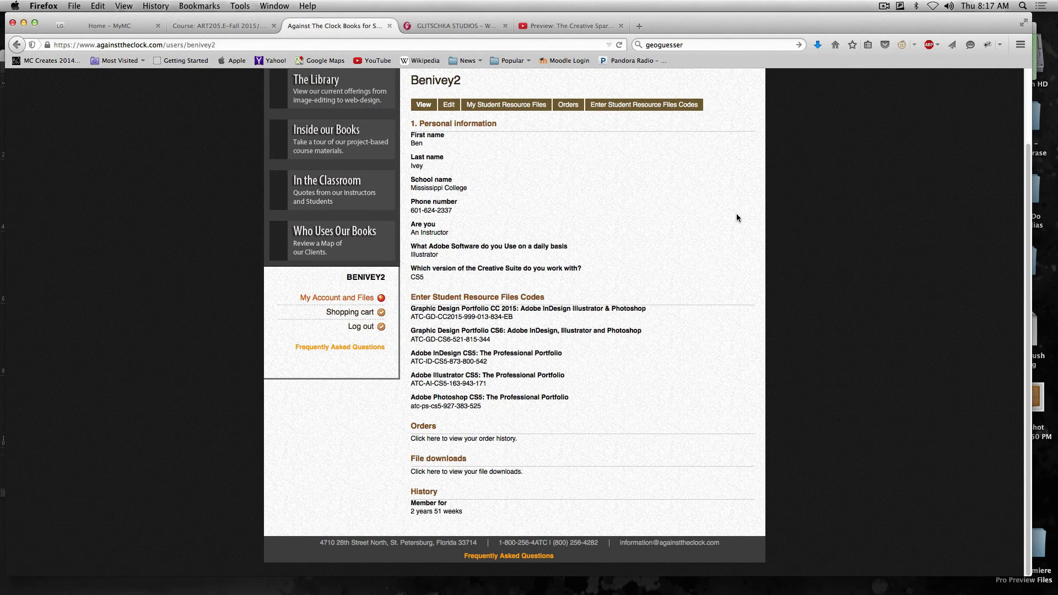
{"action": "left_click", "coordinate": [220, 26]}
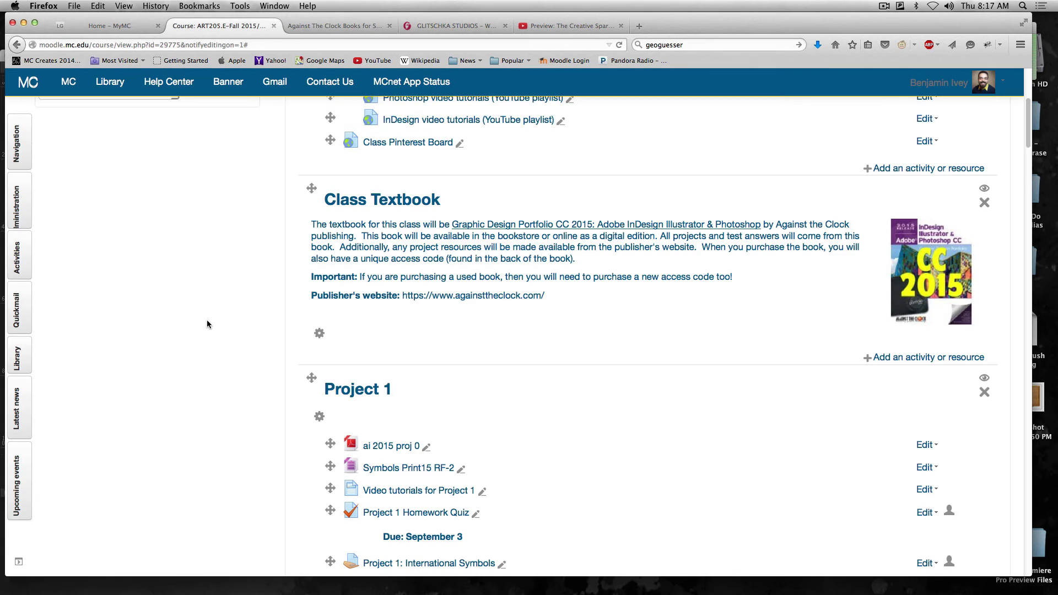
{"action": "scroll", "coordinate": [207, 324], "scroll_direction": "down", "scroll_amount": 13}
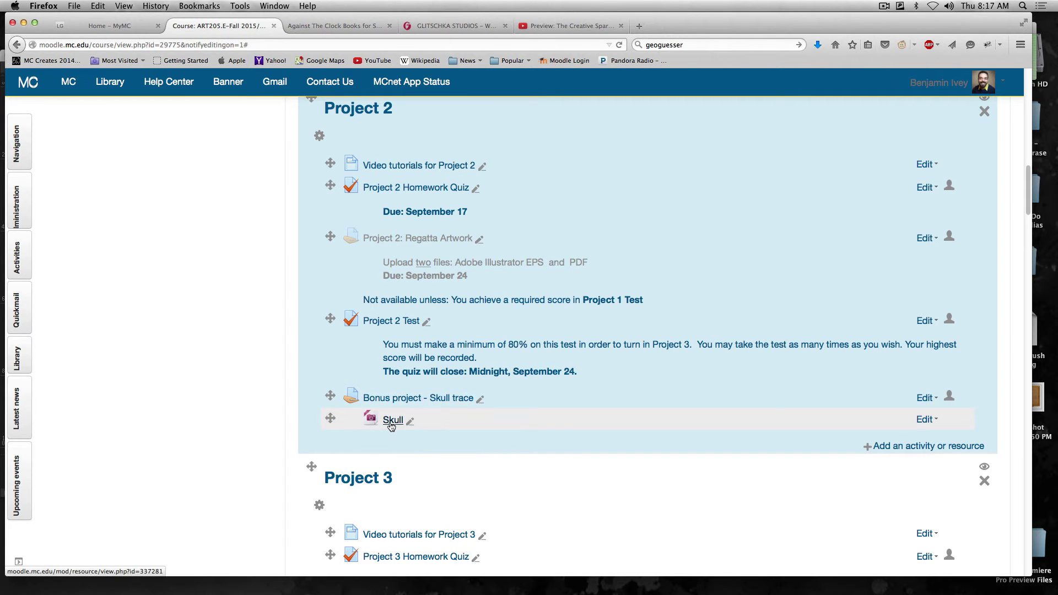
- Look through the downloaded files and download the Skull file listed under the bonus skull trace project
{"action": "mouse_move", "coordinate": [905, 591]}
{"action": "left_click", "coordinate": [924, 573]}
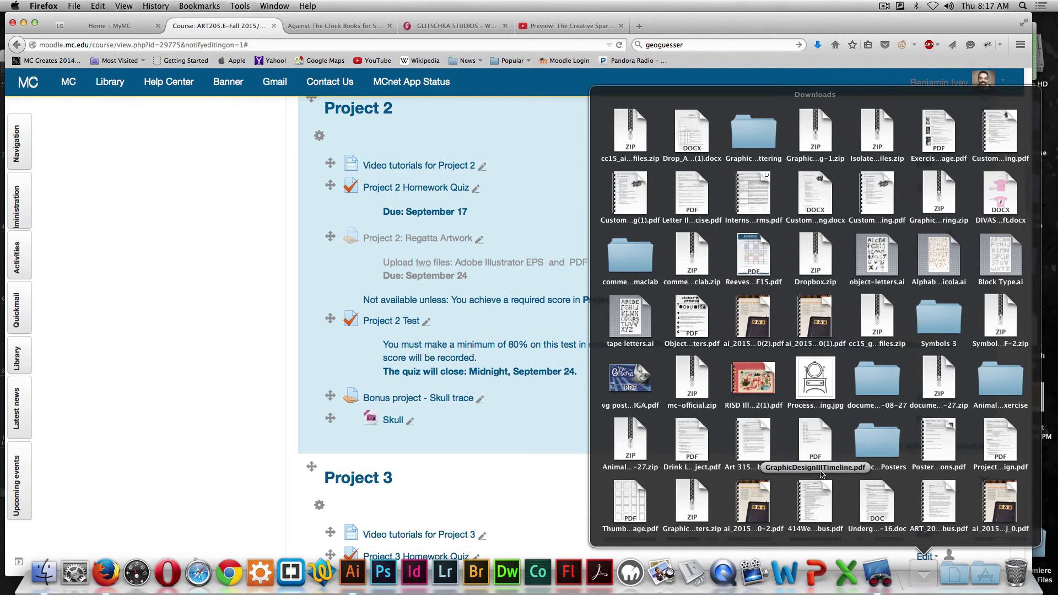
{"action": "scroll", "coordinate": [812, 470], "scroll_direction": "down", "scroll_amount": 10}
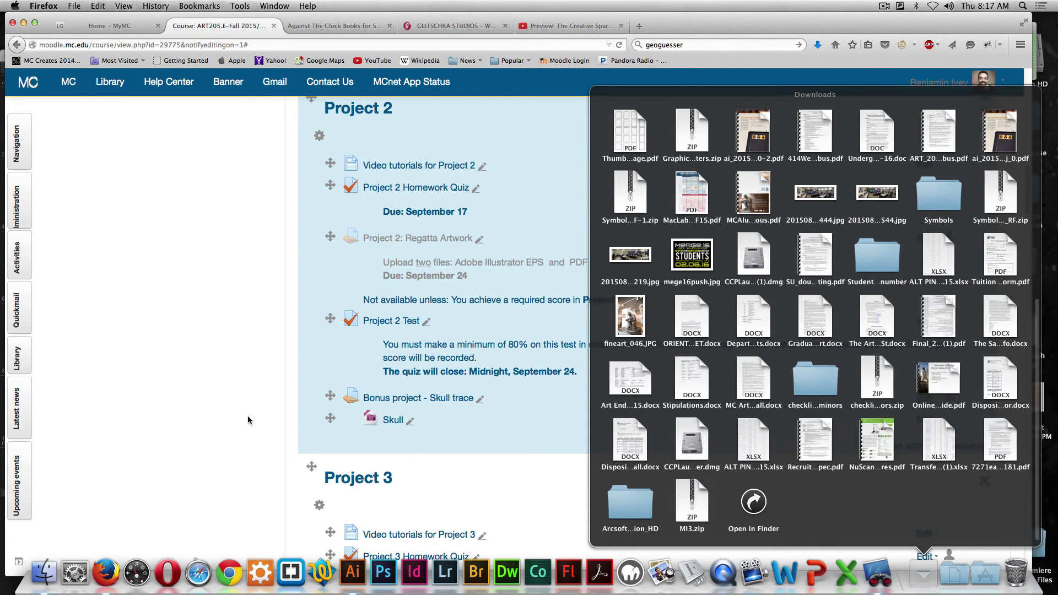
{"action": "left_click", "coordinate": [396, 451]}
{"action": "left_click", "coordinate": [398, 421]}
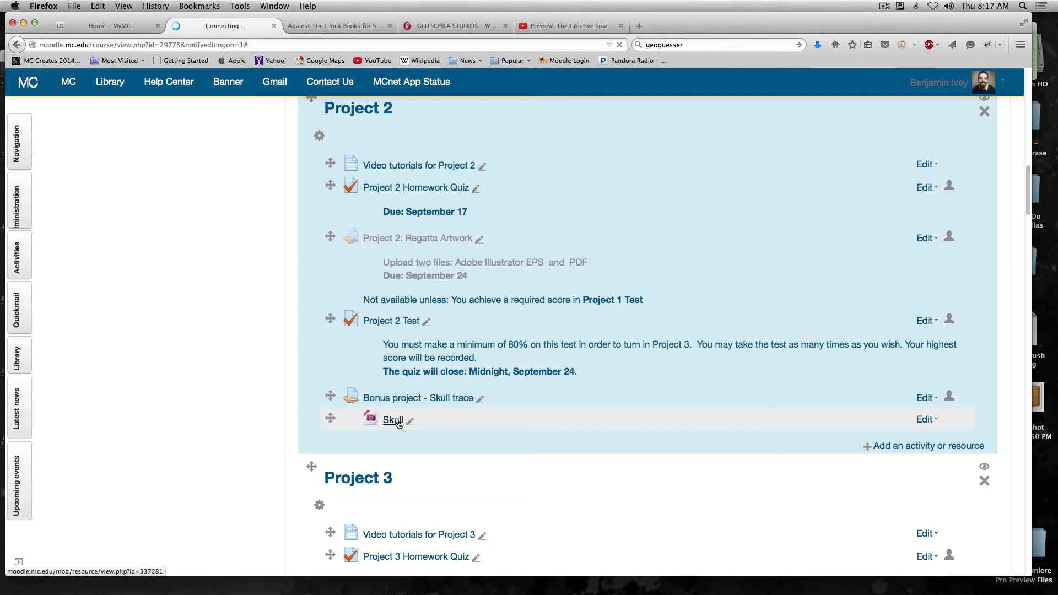
{"action": "key", "text": "Return"}
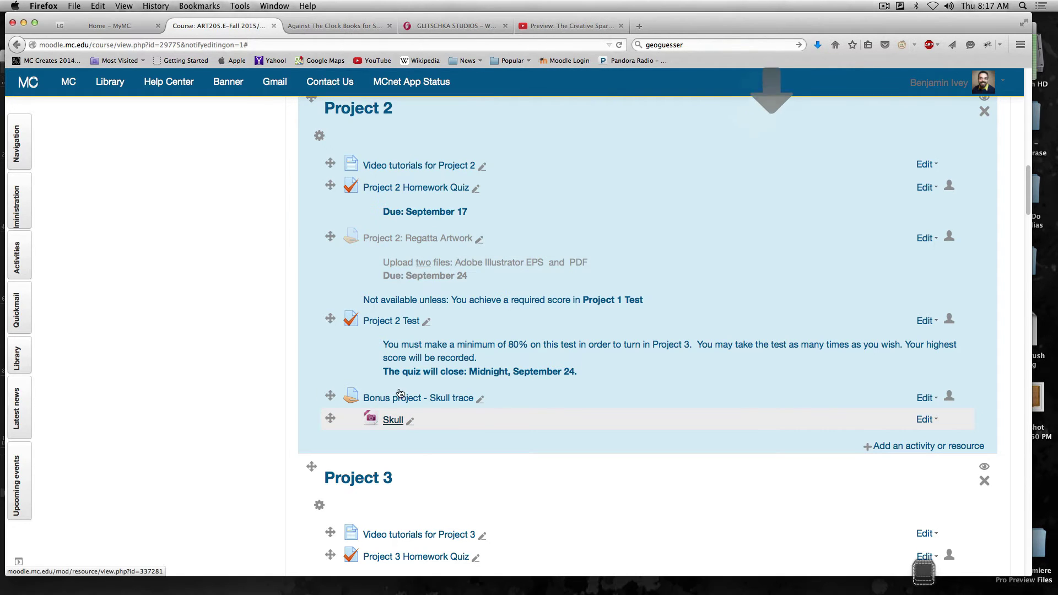
- Open the downloaded Skull.jpg in Illustrator
{"action": "left_click", "coordinate": [924, 574]}
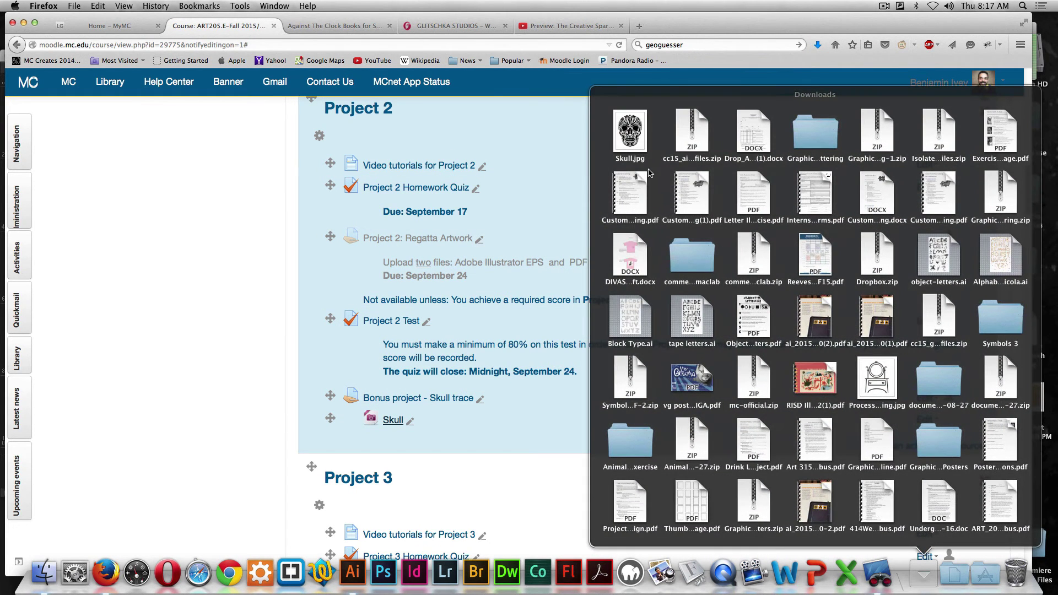
{"action": "left_click_drag", "start_coordinate": [632, 140], "coordinate": [353, 574]}
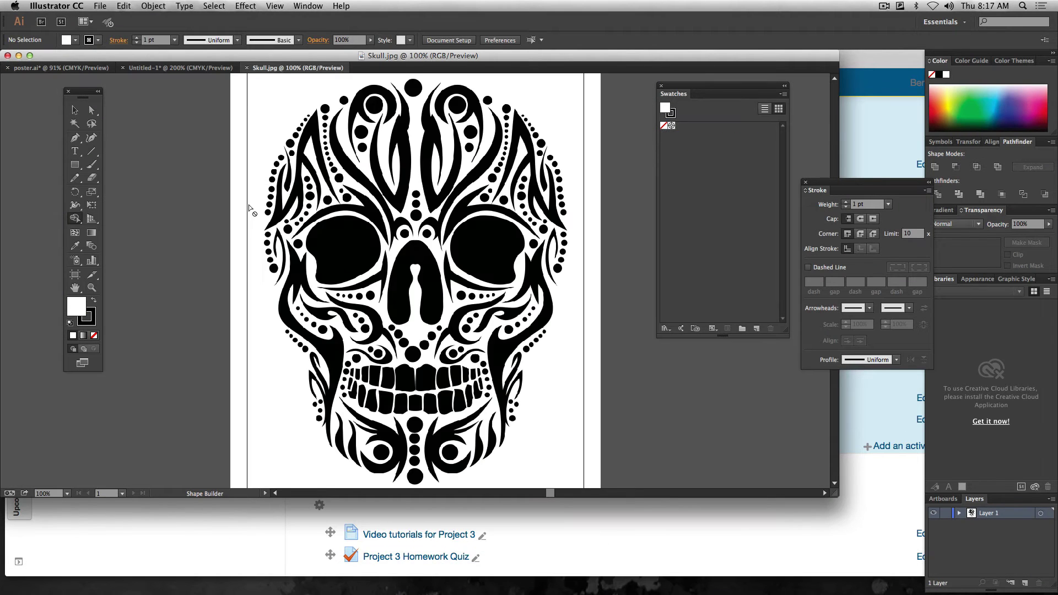
{"action": "scroll", "coordinate": [373, 280], "scroll_direction": "down", "scroll_amount": 2}
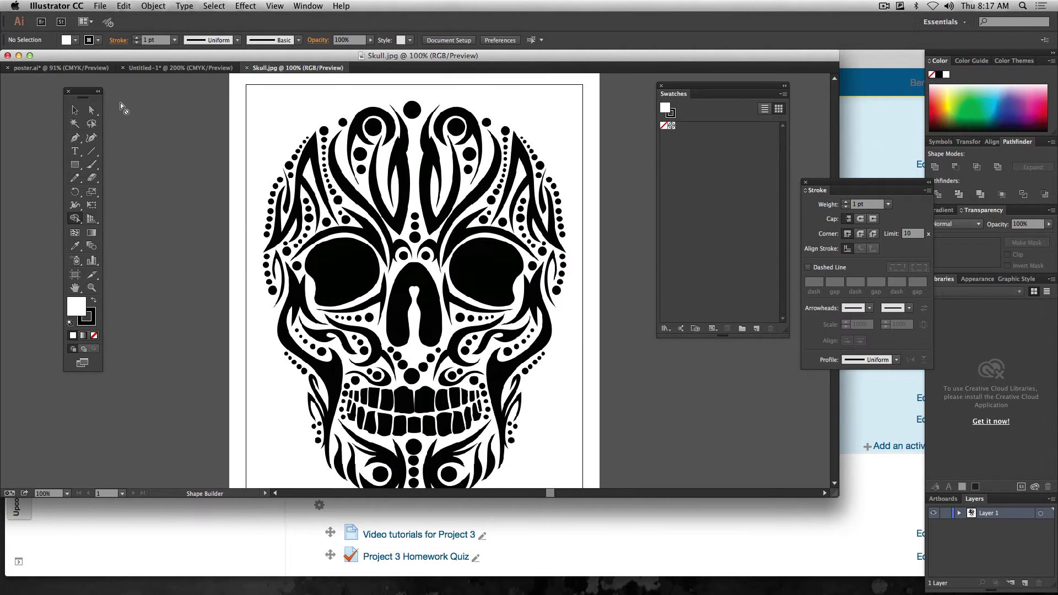
- Nudge the skull image slightly, and set up a new layer above the locked Layer 1
{"action": "left_click", "coordinate": [74, 110]}
{"action": "mouse_move", "coordinate": [357, 208]}
{"action": "left_mouse_down"}
{"action": "mouse_move", "coordinate": [378, 236]}
{"action": "mouse_move", "coordinate": [464, 224]}
{"action": "mouse_move", "coordinate": [361, 220]}
{"action": "left_mouse_up"}
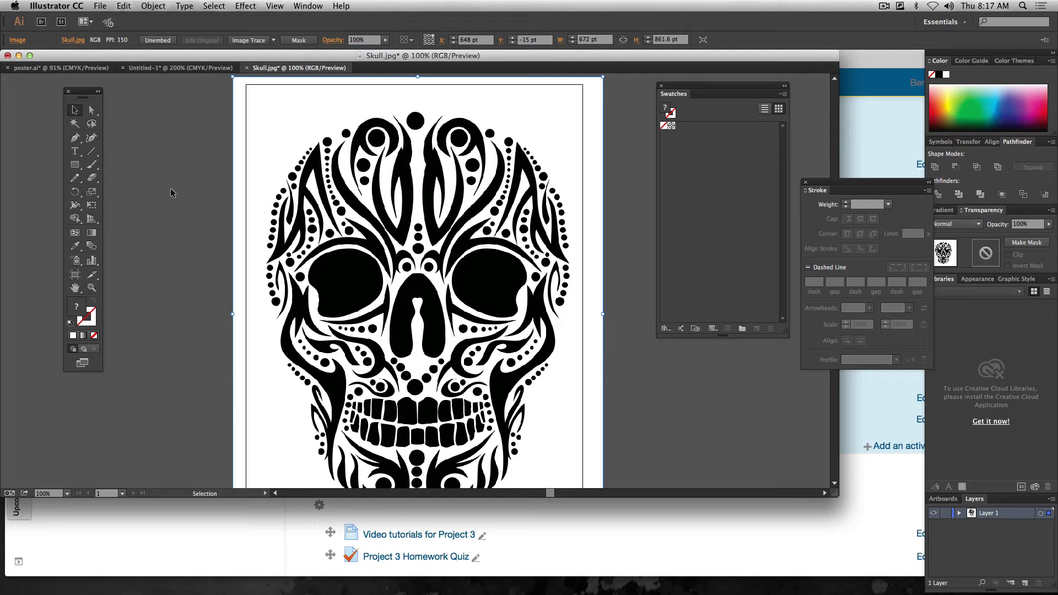
{"action": "left_click", "coordinate": [1026, 583]}
{"action": "left_click", "coordinate": [946, 525]}
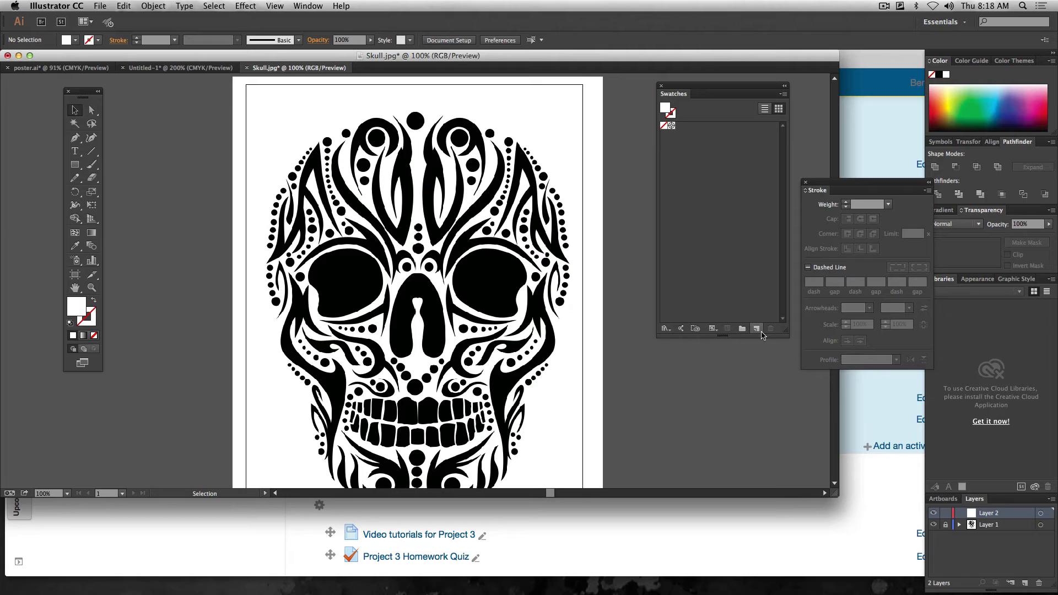
- Open the Devices default swatch library and set a red stroke with no fill, keeping the library clear of the skull
{"action": "left_click", "coordinate": [784, 94]}
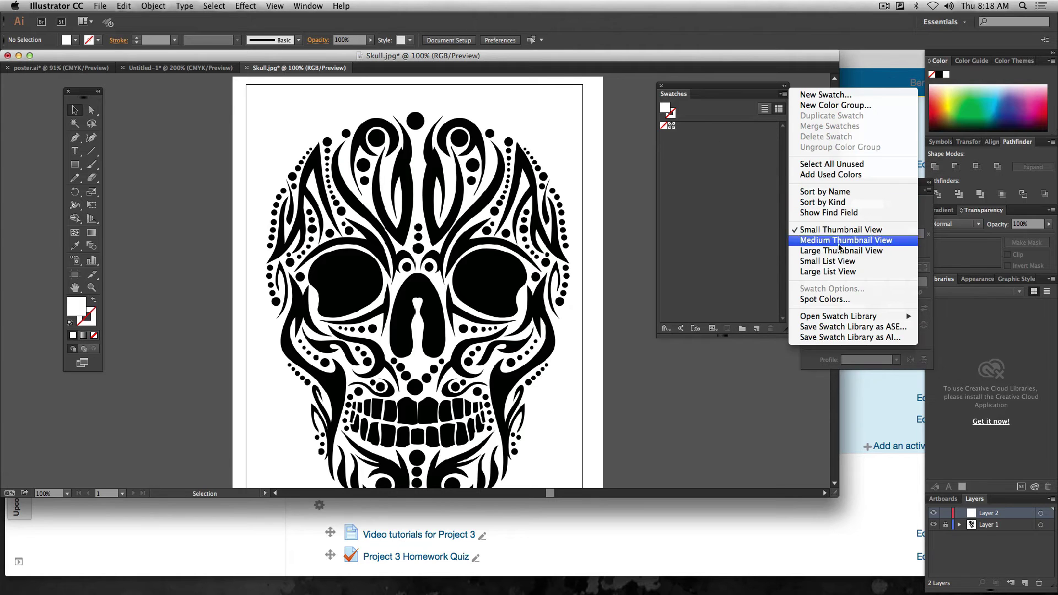
{"action": "mouse_move", "coordinate": [858, 318]}
{"action": "mouse_move", "coordinate": [973, 370]}
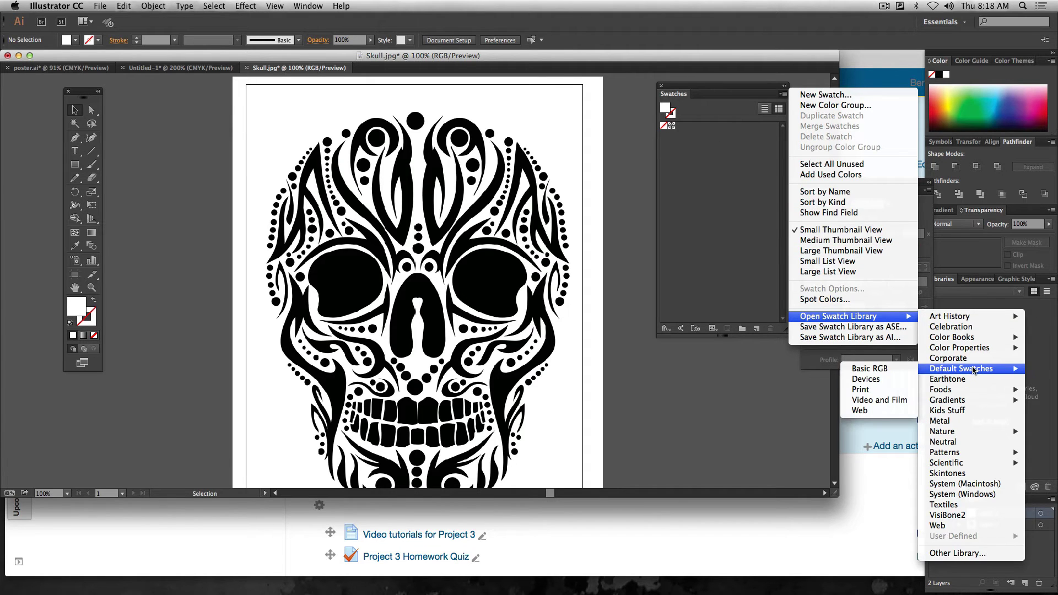
{"action": "left_click", "coordinate": [890, 379]}
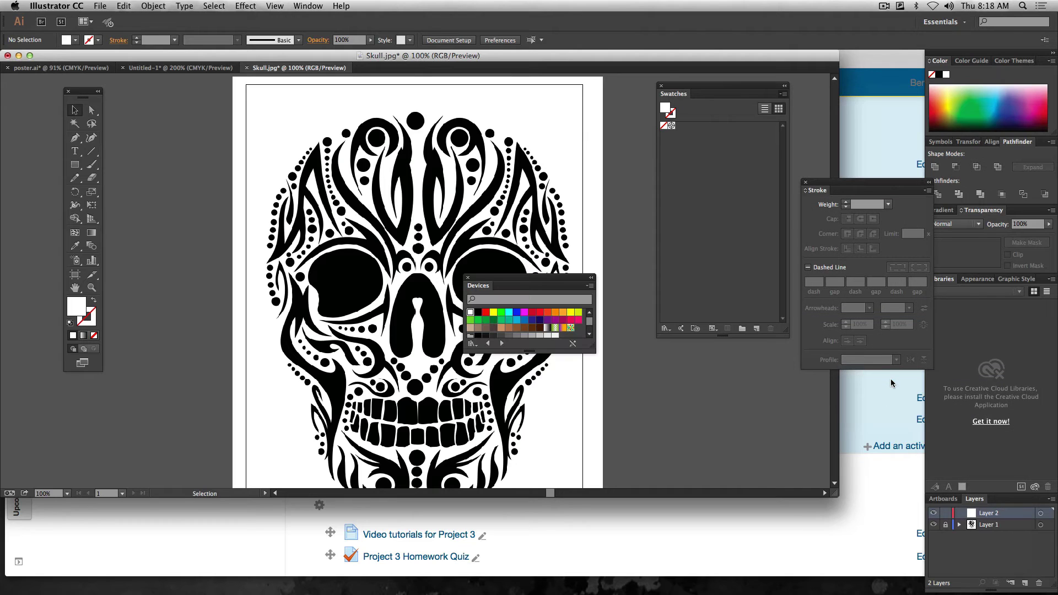
{"action": "left_click", "coordinate": [533, 313]}
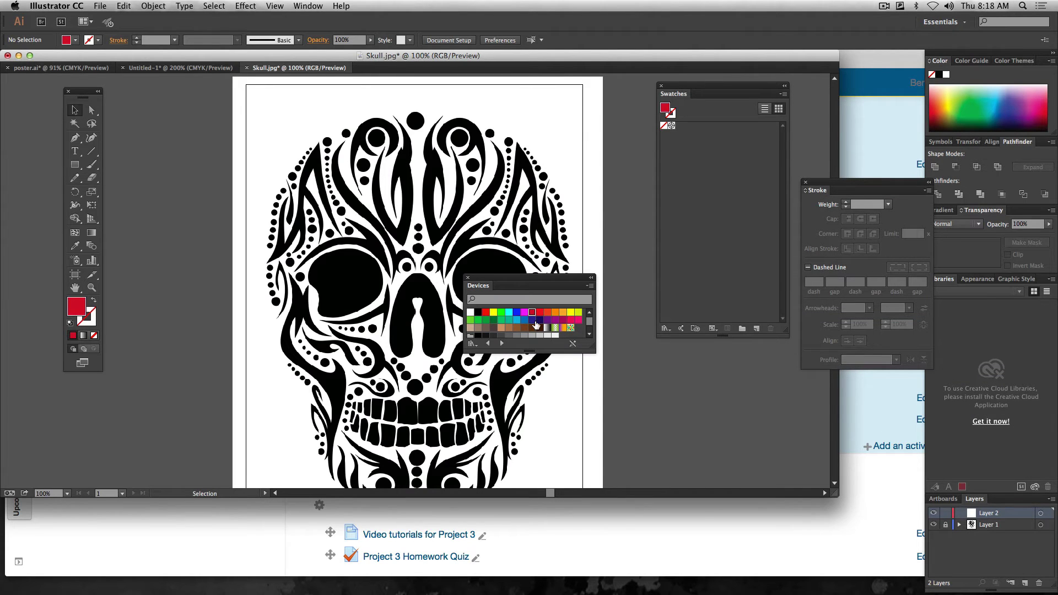
{"action": "key", "text": "shift+x"}
{"action": "left_click_drag", "start_coordinate": [484, 278], "coordinate": [660, 293]}
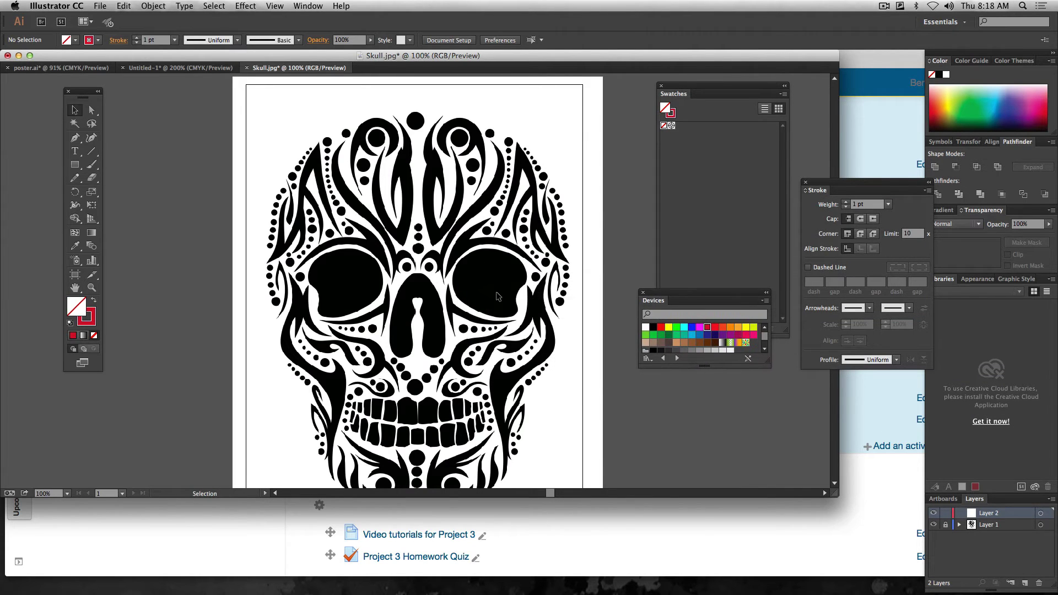
- Trace the right-hand ringed dot above the nose with a circle about 16.7 pt wide, and fill it red without a stroke
{"action": "key", "text": "super+equal"}
{"action": "key", "text": "super+equal"}
{"action": "key", "text": "super+equal"}
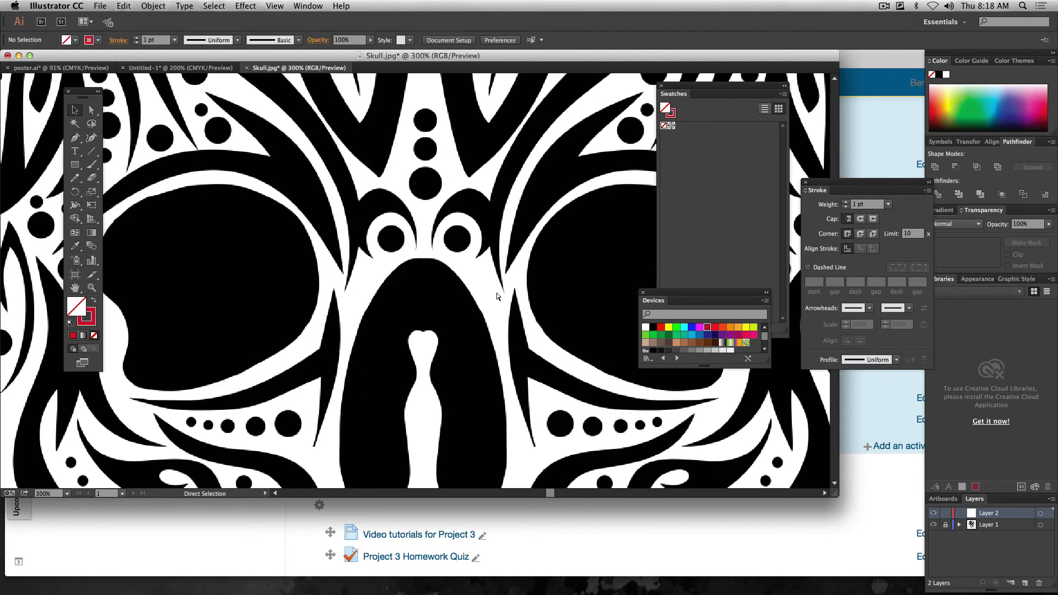
{"action": "left_click", "coordinate": [74, 165]}
{"action": "left_click_drag", "start_coordinate": [75, 166], "coordinate": [112, 193]}
{"action": "mouse_move", "coordinate": [456, 239]}
{"action": "left_mouse_down"}
{"action": "mouse_move", "coordinate": [489, 260]}
{"action": "mouse_move", "coordinate": [470, 253]}
{"action": "left_mouse_up"}
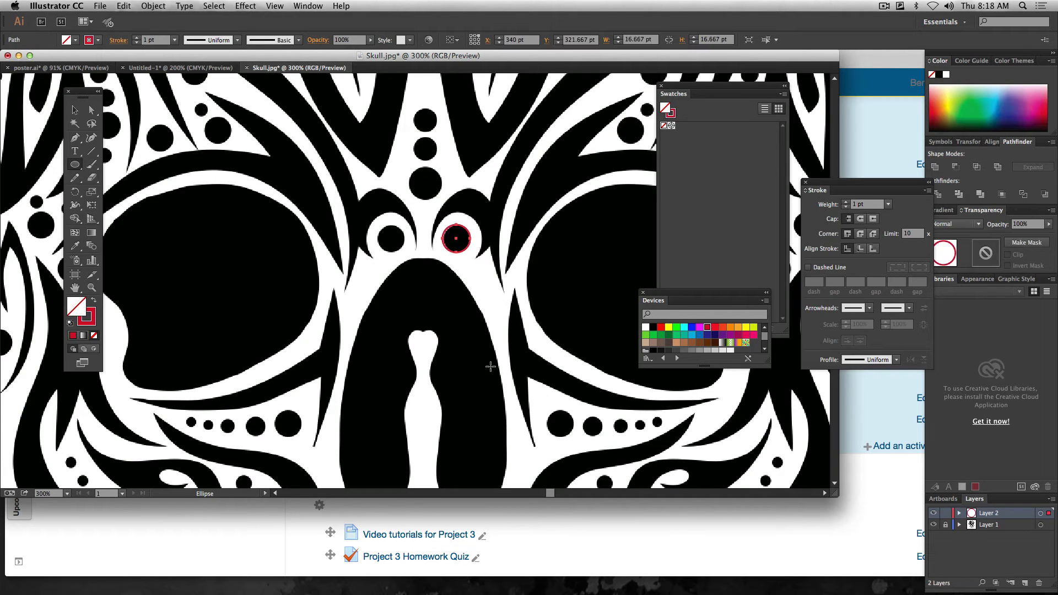
{"action": "key", "text": "shift+x"}
{"action": "key", "text": "super+shift+a"}
- Try to trace the inner side of the right-hand eye socket with a red-filled Pen path, and delete the path
{"action": "left_click_drag", "start_coordinate": [539, 229], "coordinate": [272, 208]}
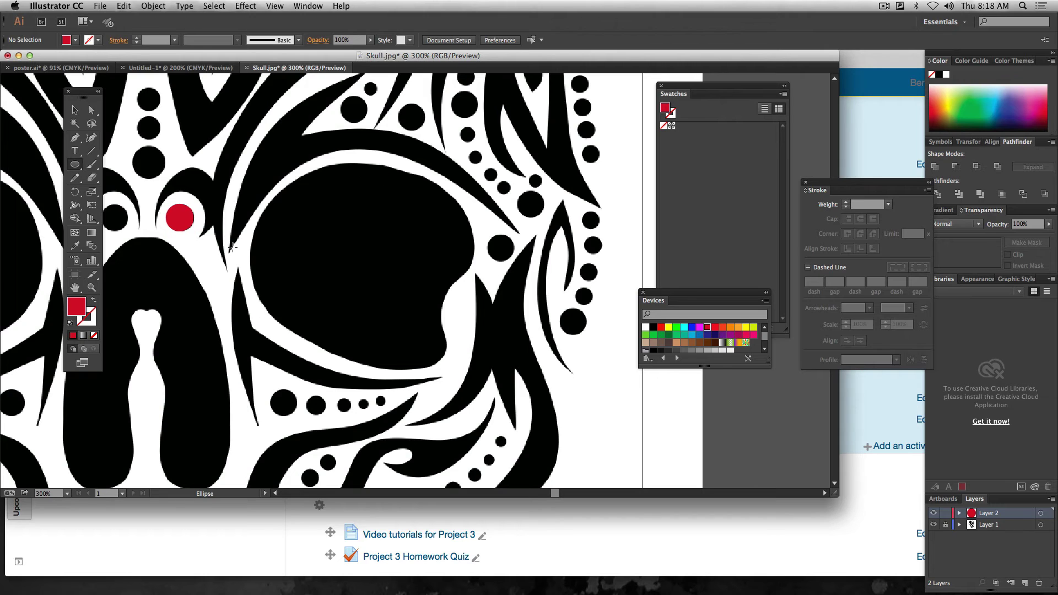
{"action": "left_click", "coordinate": [75, 139]}
{"action": "left_click", "coordinate": [364, 166]}
{"action": "left_click_drag", "start_coordinate": [347, 164], "coordinate": [308, 344]}
{"action": "left_click", "coordinate": [251, 270]}
{"action": "left_click", "coordinate": [318, 348]}
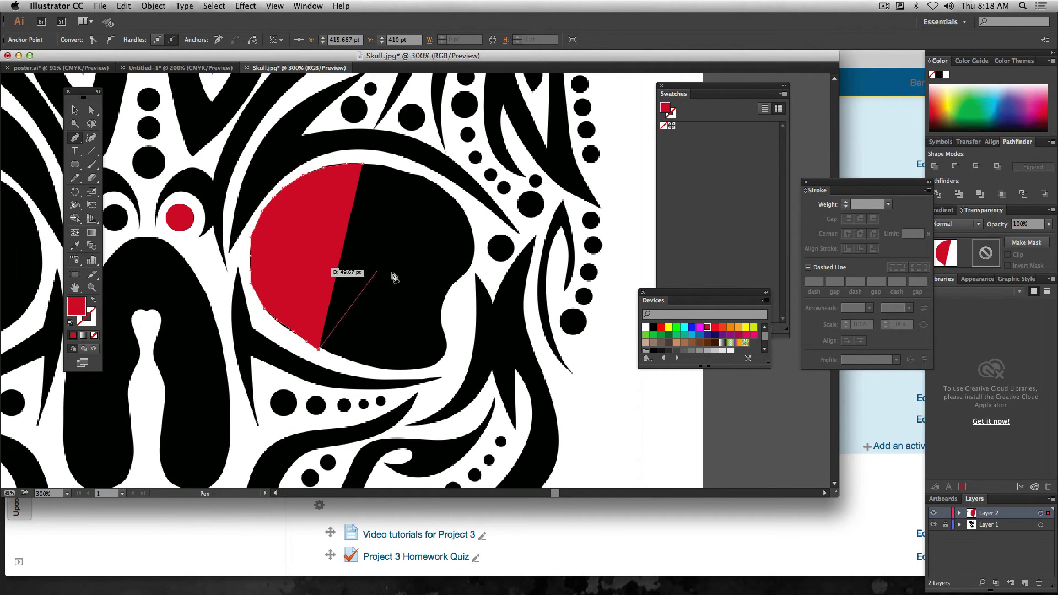
{"action": "key", "text": "BackSpace"}
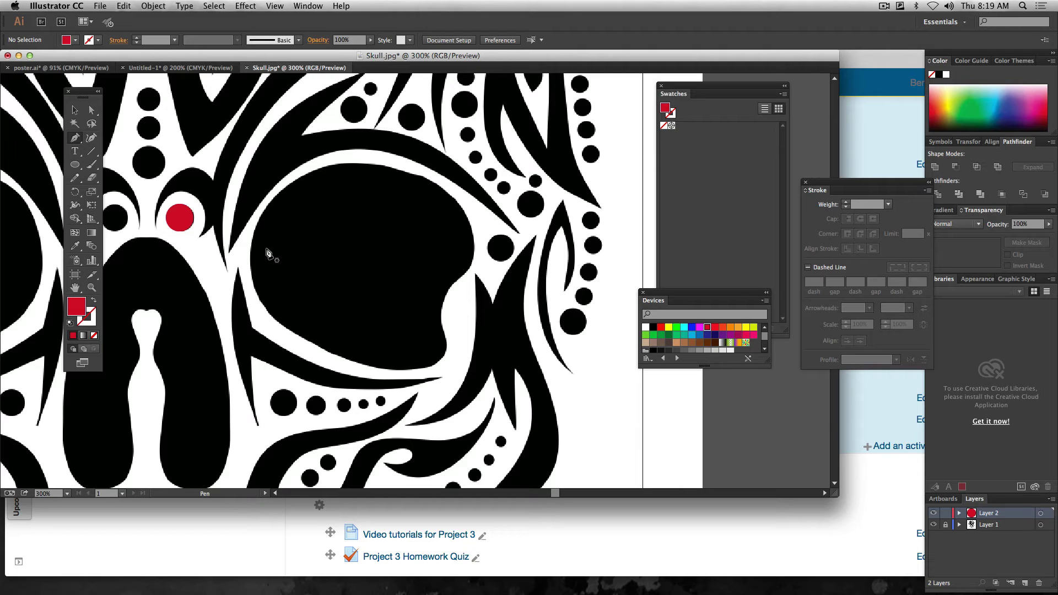
- Trace the right-hand eye socket with a closed Pen path, giving it a red 1 pt stroke and no fill
{"action": "left_click", "coordinate": [355, 164]}
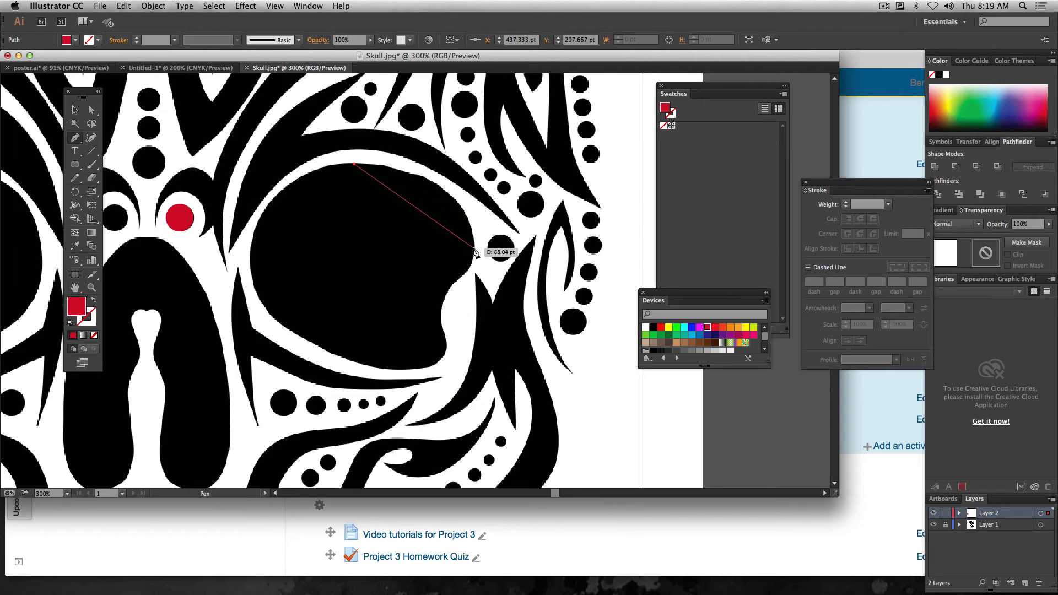
{"action": "left_click_drag", "start_coordinate": [474, 245], "coordinate": [475, 327]}
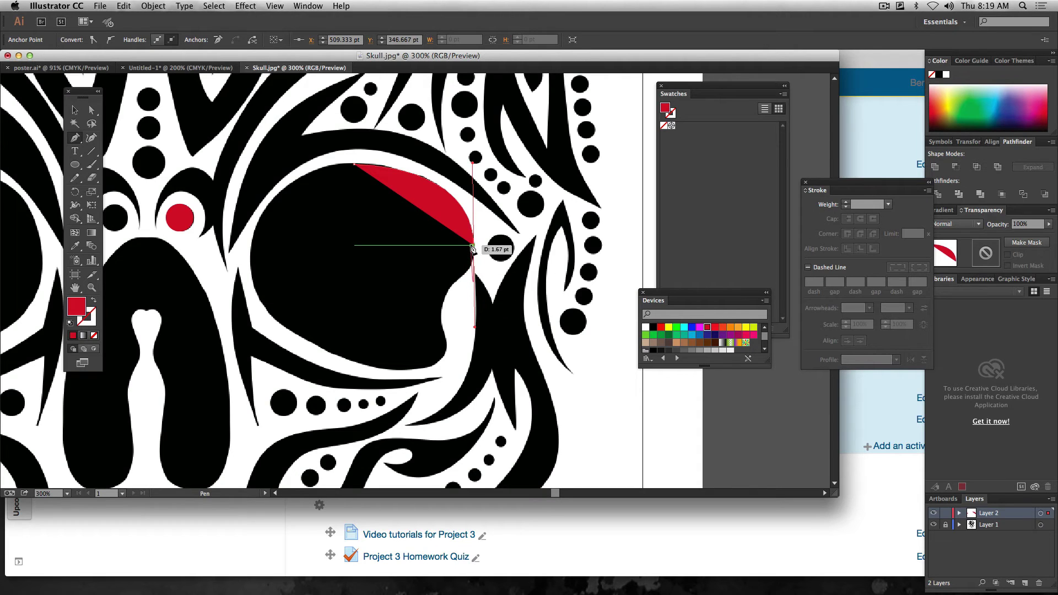
{"action": "left_click", "coordinate": [440, 313]}
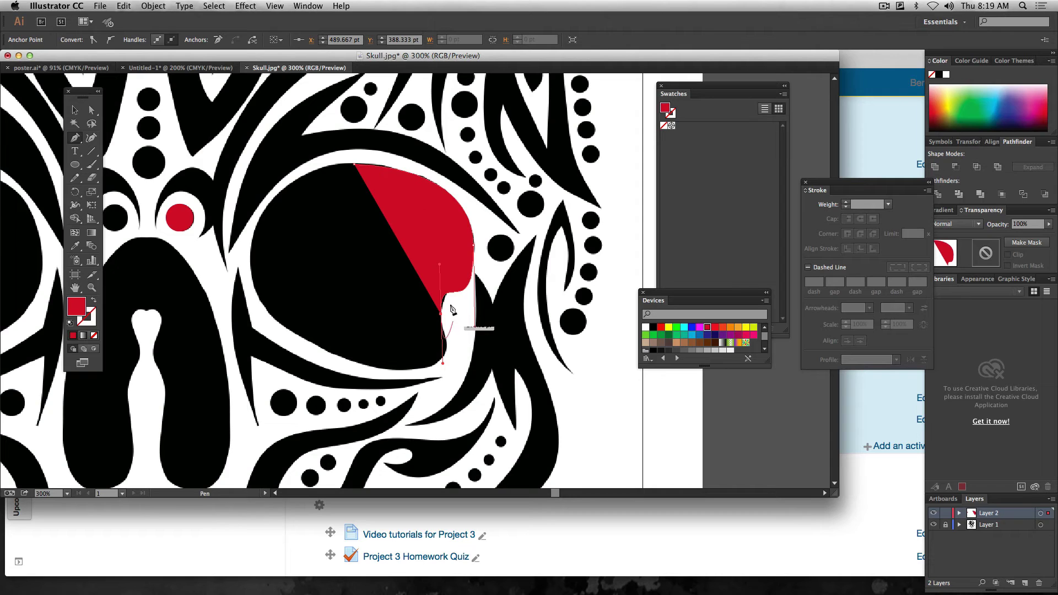
{"action": "key", "text": "shift+x"}
{"action": "left_click_drag", "start_coordinate": [477, 333], "coordinate": [365, 372]}
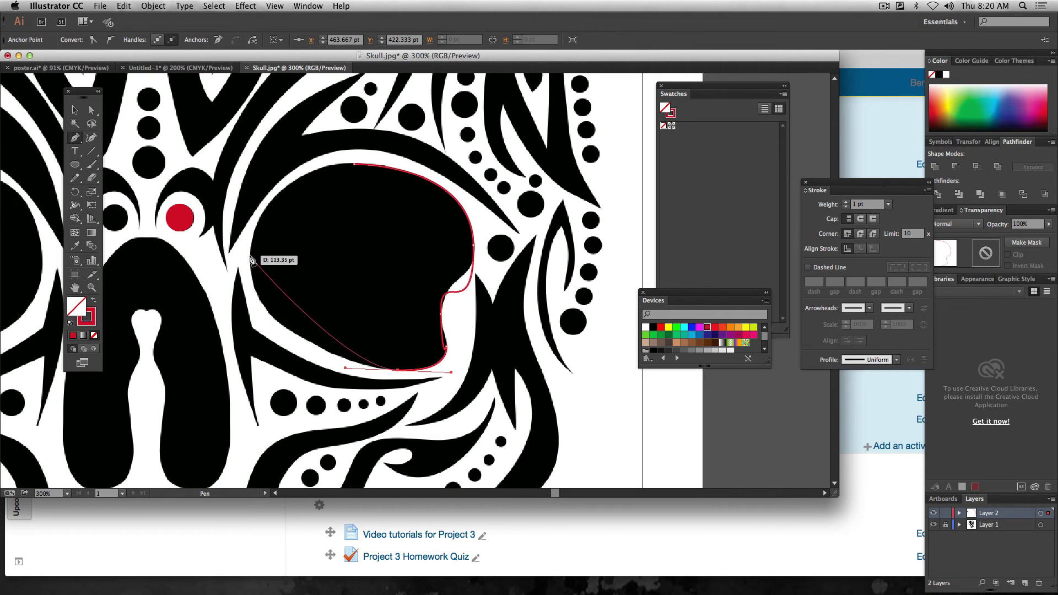
{"action": "left_click_drag", "start_coordinate": [250, 256], "coordinate": [262, 179]}
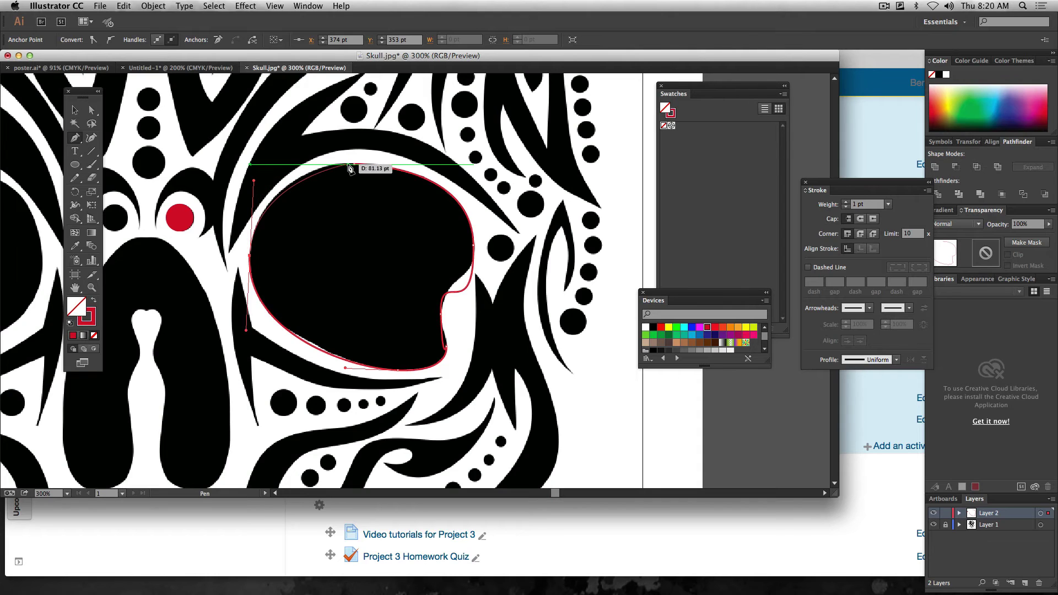
{"action": "left_click", "coordinate": [369, 165]}
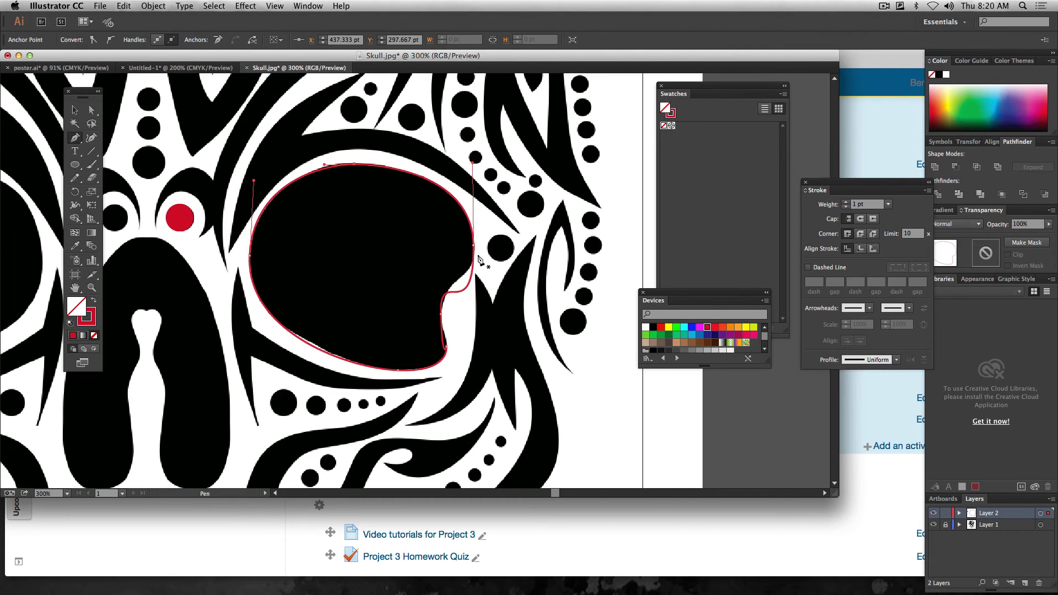
- Adjust the direction handles on the outer side and lower outer corner of the eye socket path to follow the black shape
{"action": "left_click", "coordinate": [92, 110]}
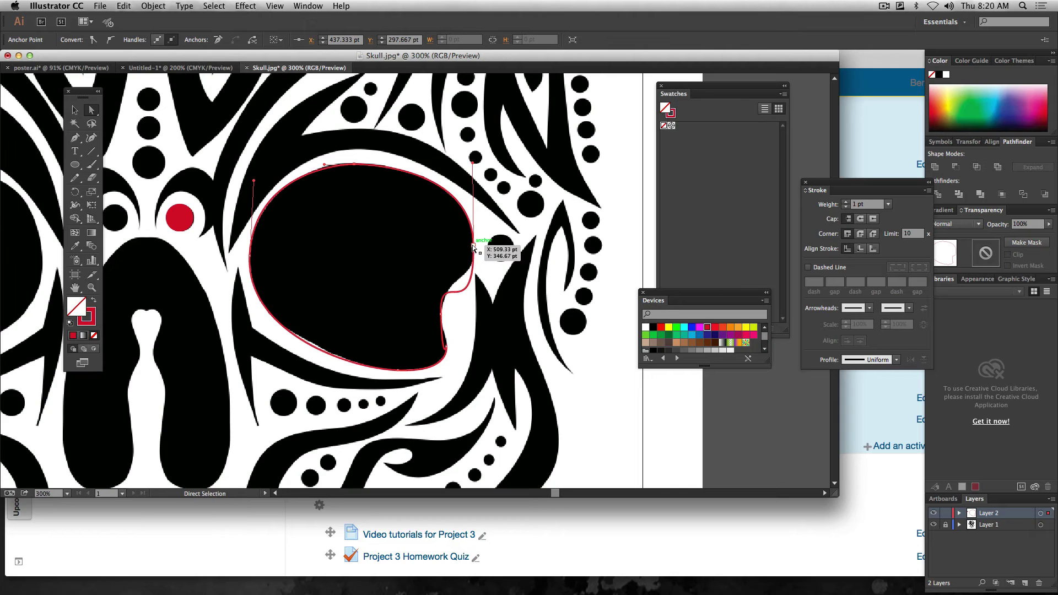
{"action": "left_click_drag", "start_coordinate": [473, 246], "coordinate": [470, 287]}
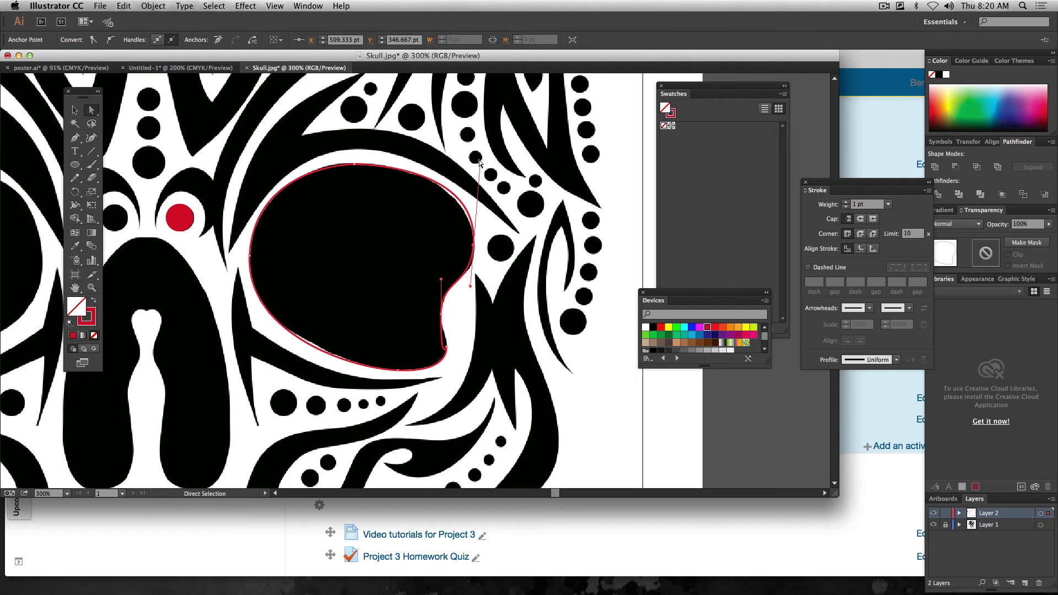
{"action": "left_click_drag", "start_coordinate": [479, 164], "coordinate": [473, 163]}
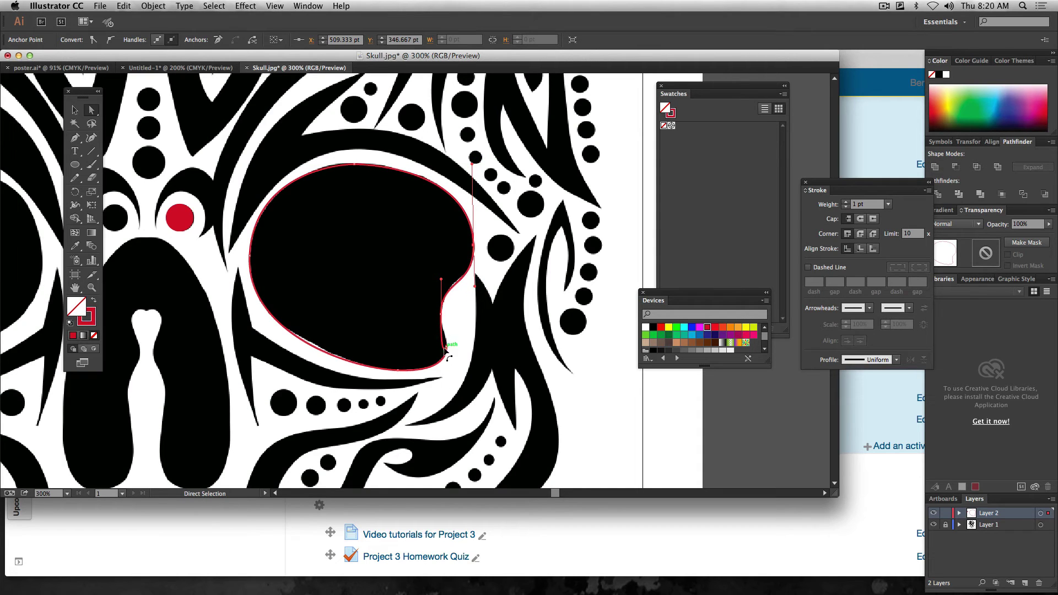
{"action": "left_click", "coordinate": [442, 362]}
{"action": "left_click_drag", "start_coordinate": [442, 365], "coordinate": [440, 356]}
{"action": "left_click", "coordinate": [452, 358]}
{"action": "left_click_drag", "start_coordinate": [451, 376], "coordinate": [448, 374]}
- Fit the lower inner curve of the eye socket path to the artwork, fill the path red without a stroke, and deselect it
{"action": "left_click", "coordinate": [251, 257]}
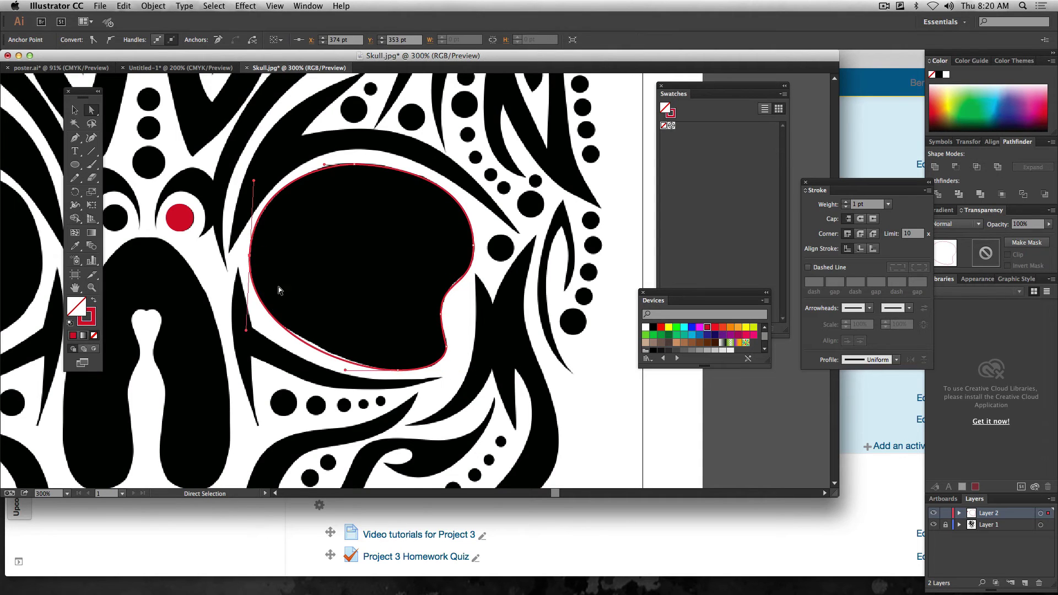
{"action": "left_click", "coordinate": [309, 348]}
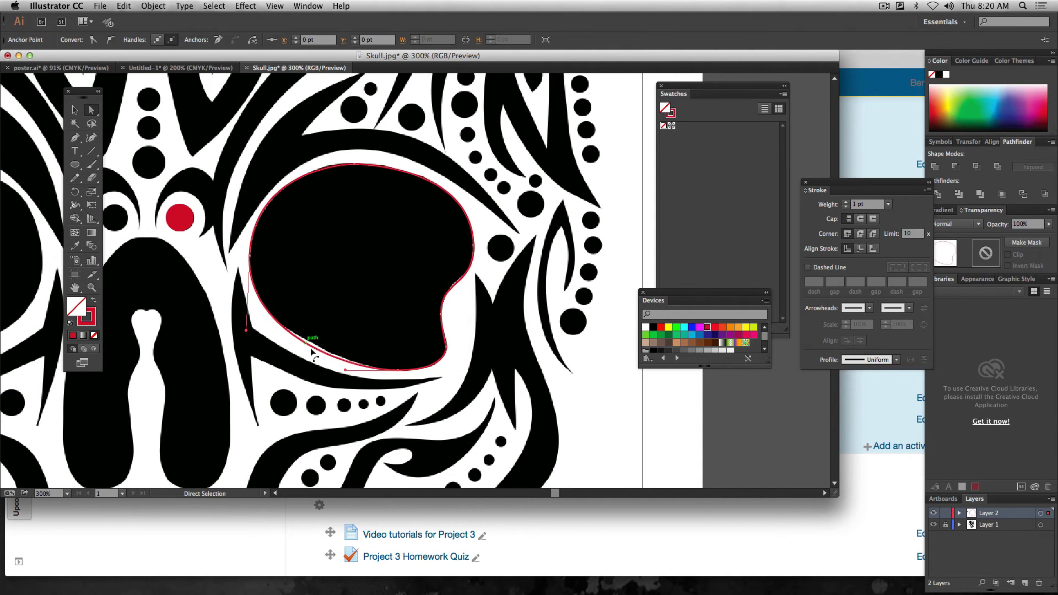
{"action": "left_click_drag", "start_coordinate": [346, 372], "coordinate": [359, 373]}
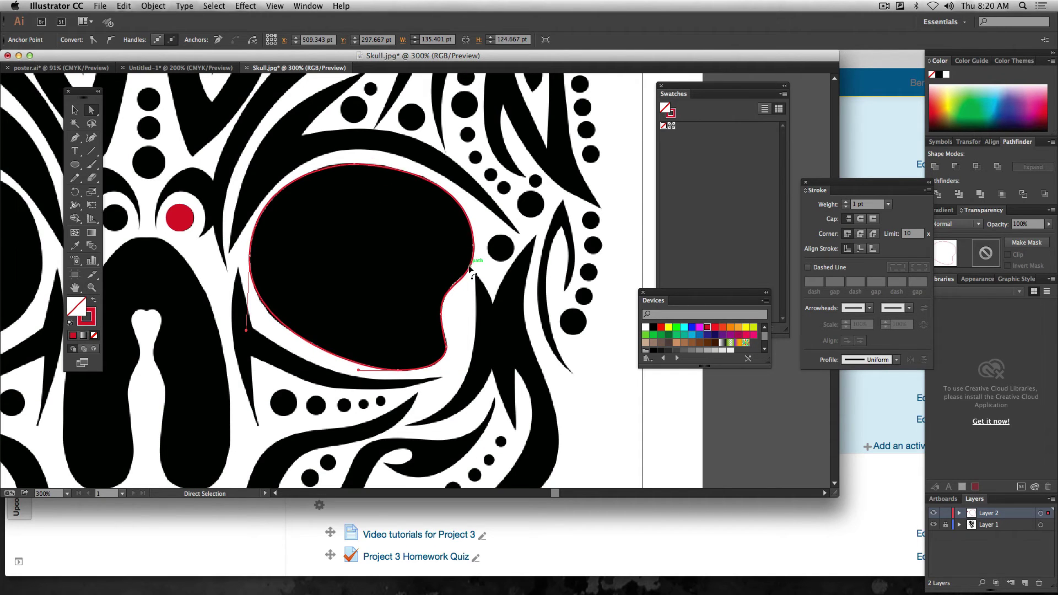
{"action": "key", "text": "shift+x"}
{"action": "left_click", "coordinate": [259, 327], "text": "super"}
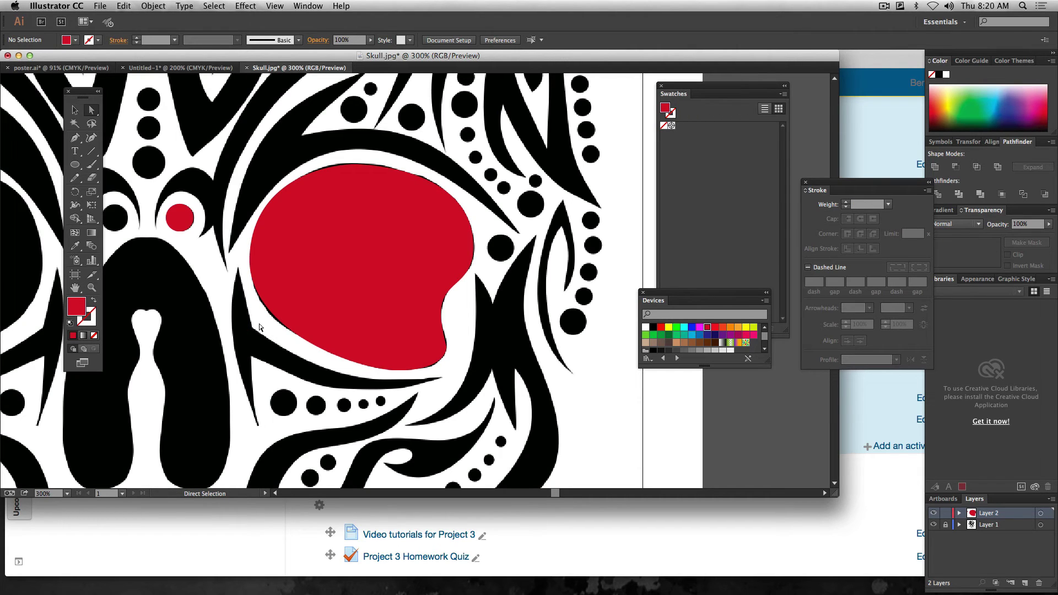
- Trace the outer edge of the right-hand curl atop the skull down to its pointed tip, using a Pen path with a red 1 pt stroke
{"action": "left_click_drag", "start_coordinate": [409, 239], "coordinate": [446, 400]}
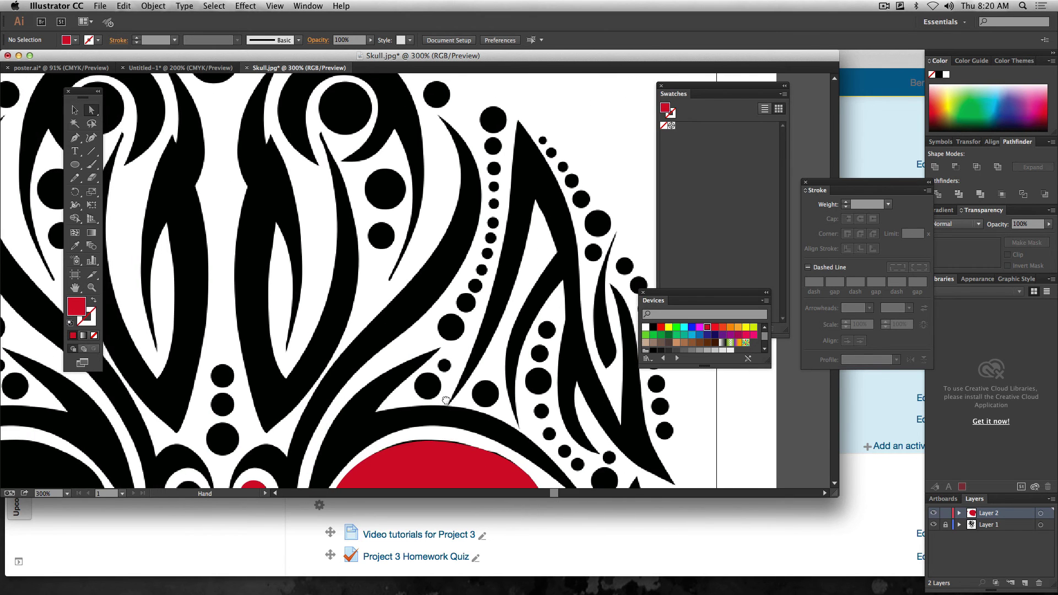
{"action": "left_click_drag", "start_coordinate": [396, 205], "coordinate": [401, 227]}
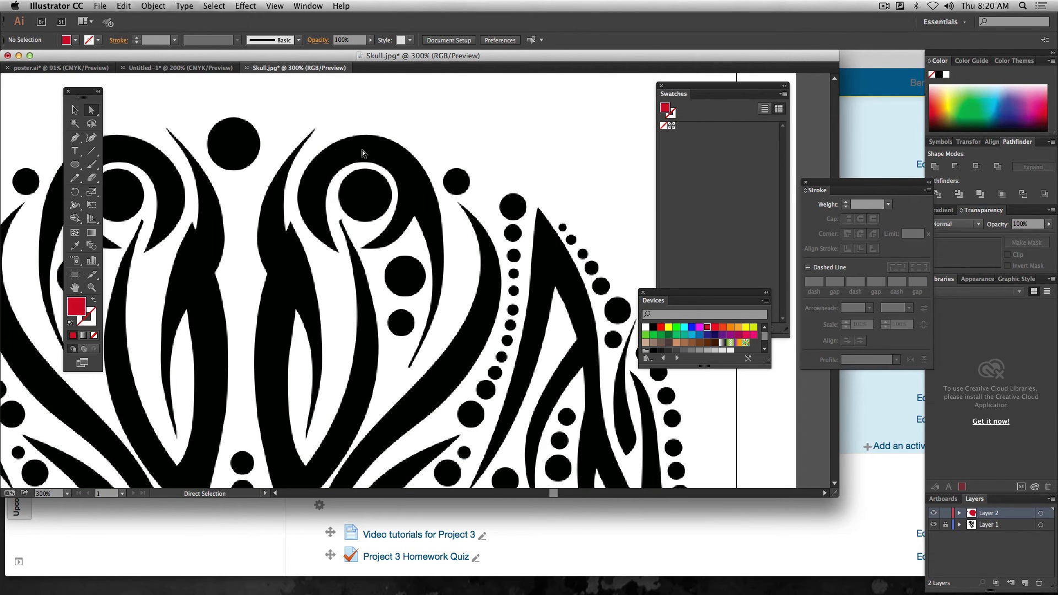
{"action": "left_click", "coordinate": [76, 140]}
{"action": "left_click", "coordinate": [367, 135]}
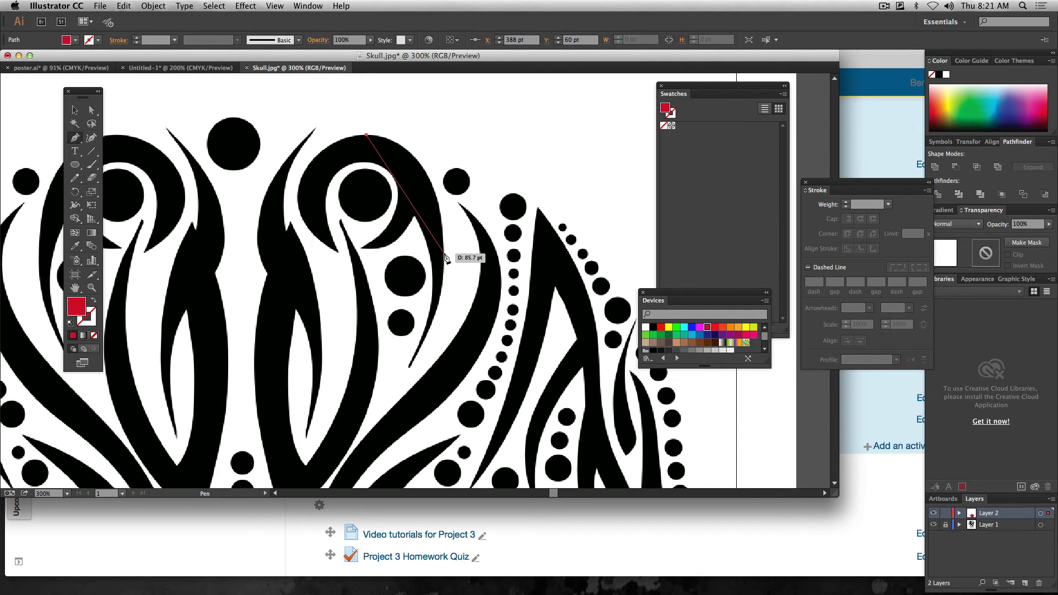
{"action": "left_click_drag", "start_coordinate": [444, 252], "coordinate": [446, 373]}
{"action": "key", "text": "shift+x"}
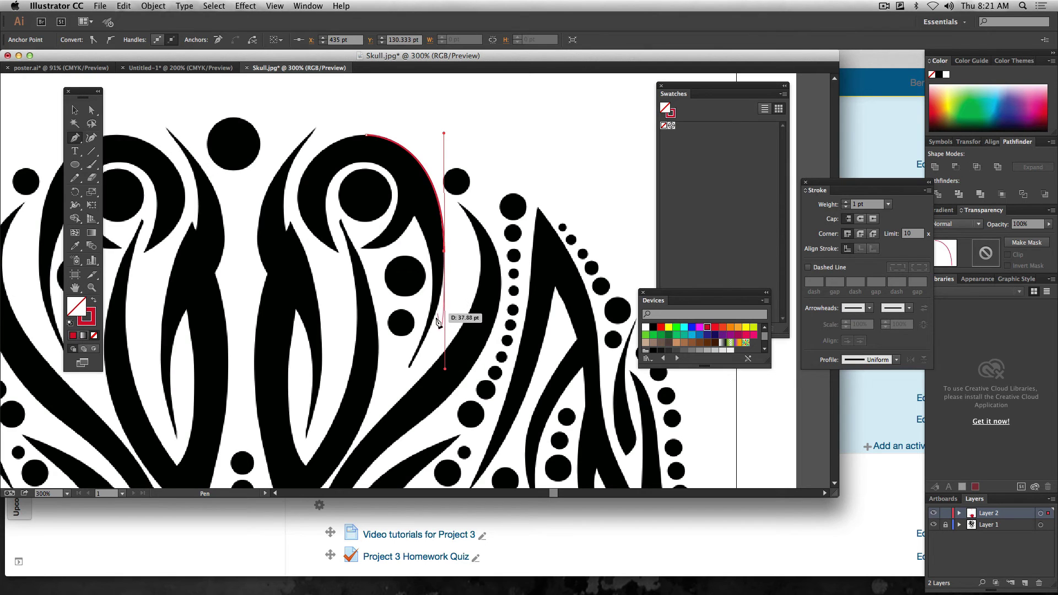
{"action": "left_click", "coordinate": [409, 366]}
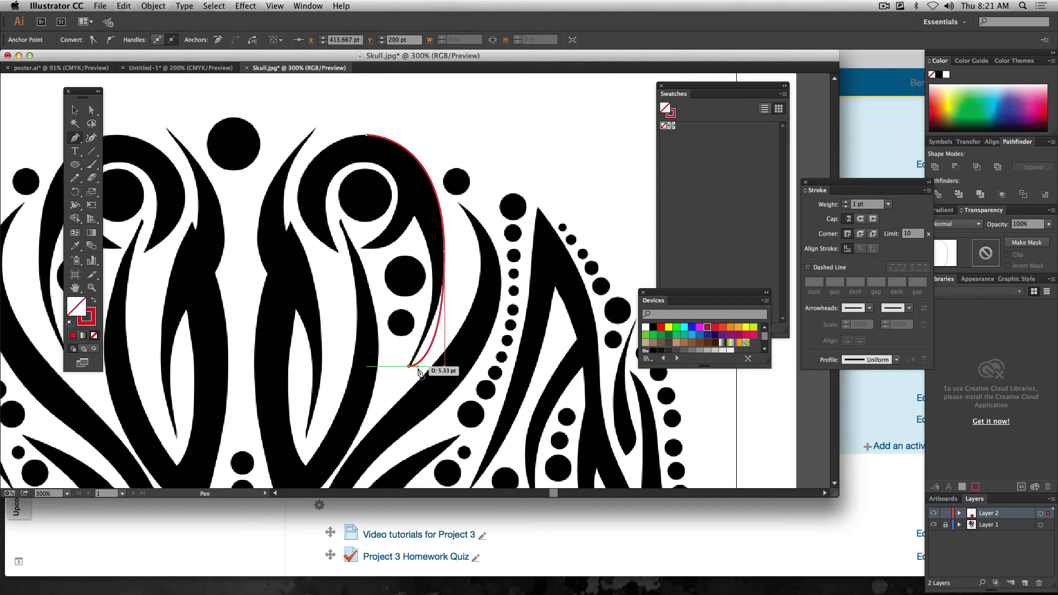
{"action": "left_click_drag", "start_coordinate": [410, 367], "coordinate": [441, 333]}
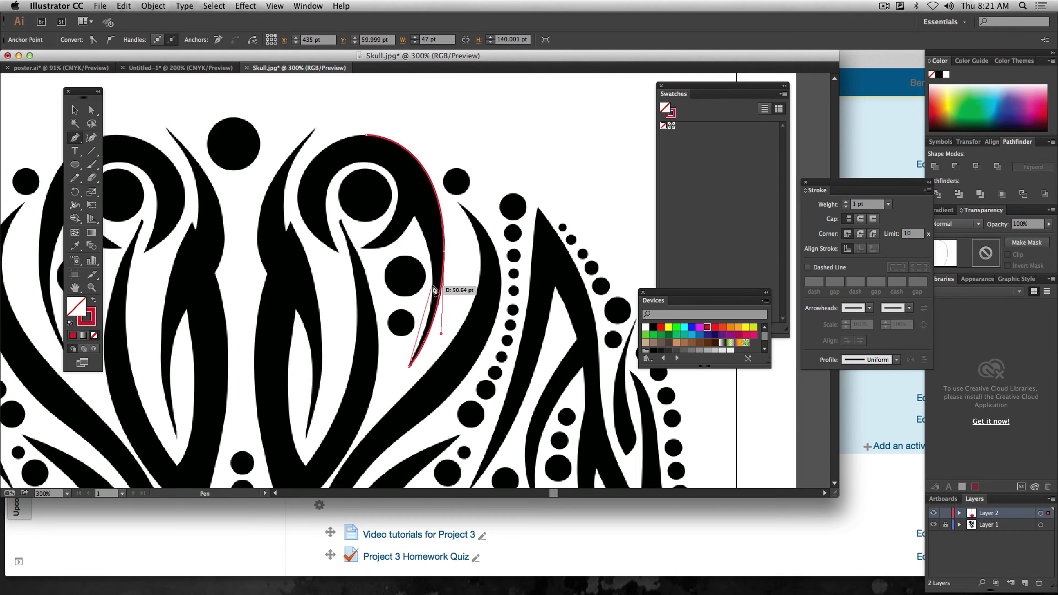
- Continue the curl's Pen path from the pointed tip up its inner edge and around the ring opening to the curl's inner end
{"action": "left_click_drag", "start_coordinate": [434, 268], "coordinate": [433, 291]}
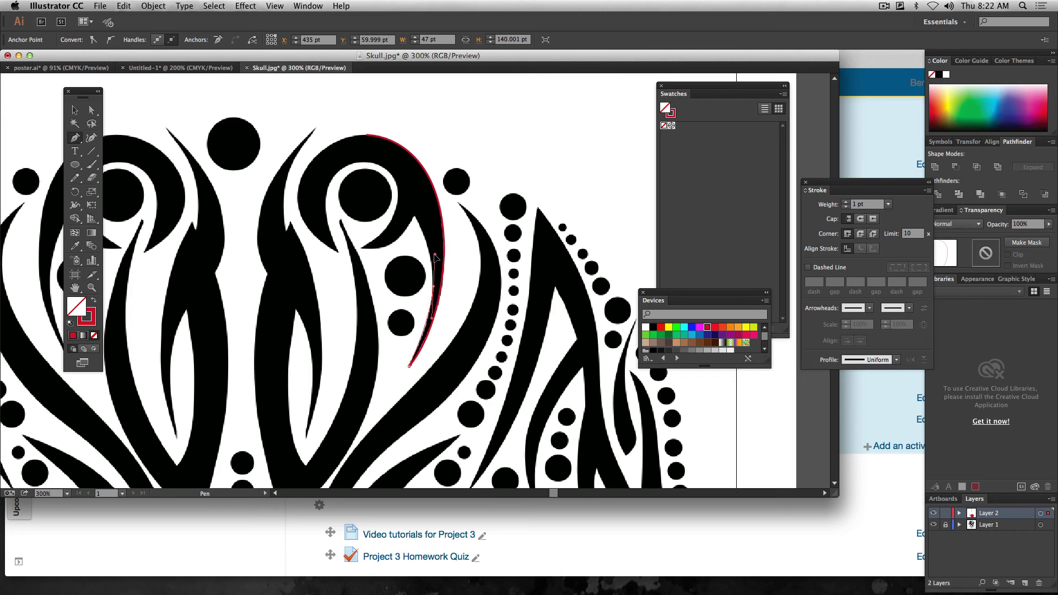
{"action": "left_click_drag", "start_coordinate": [434, 255], "coordinate": [311, 253]}
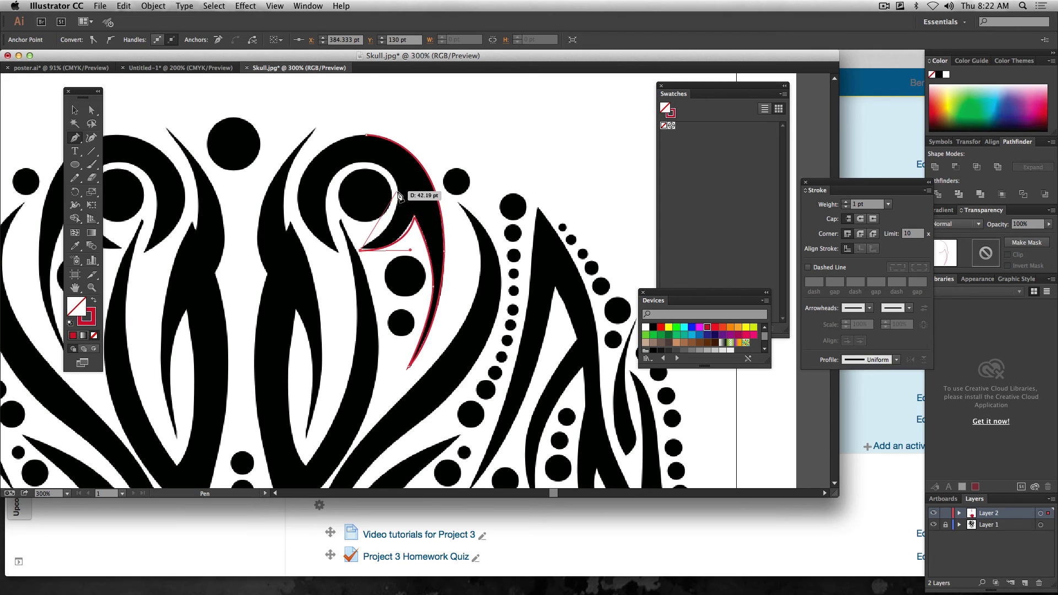
{"action": "left_click_drag", "start_coordinate": [397, 194], "coordinate": [397, 169]}
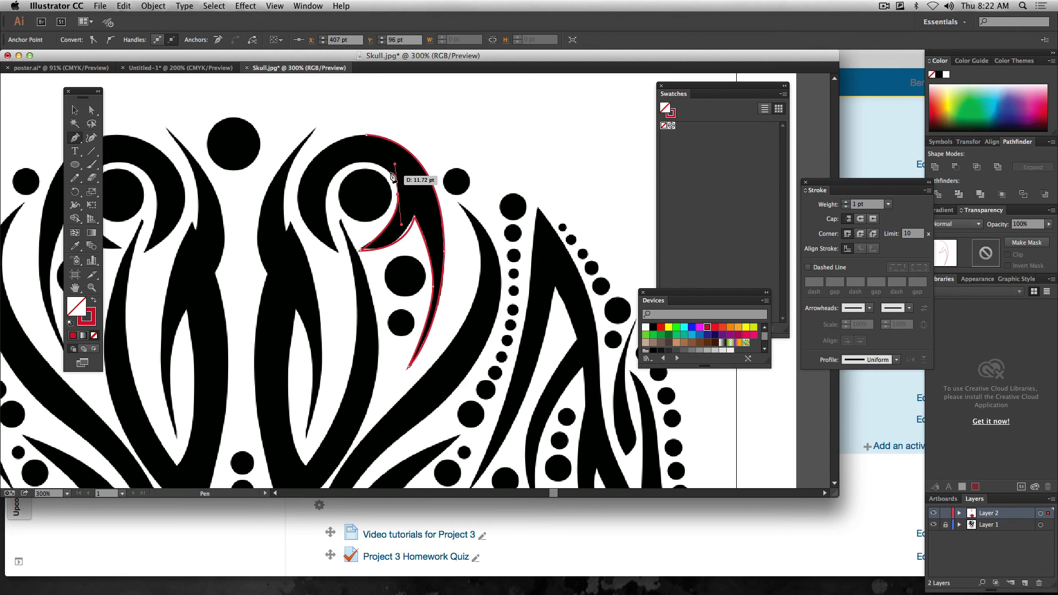
{"action": "left_click", "coordinate": [353, 164]}
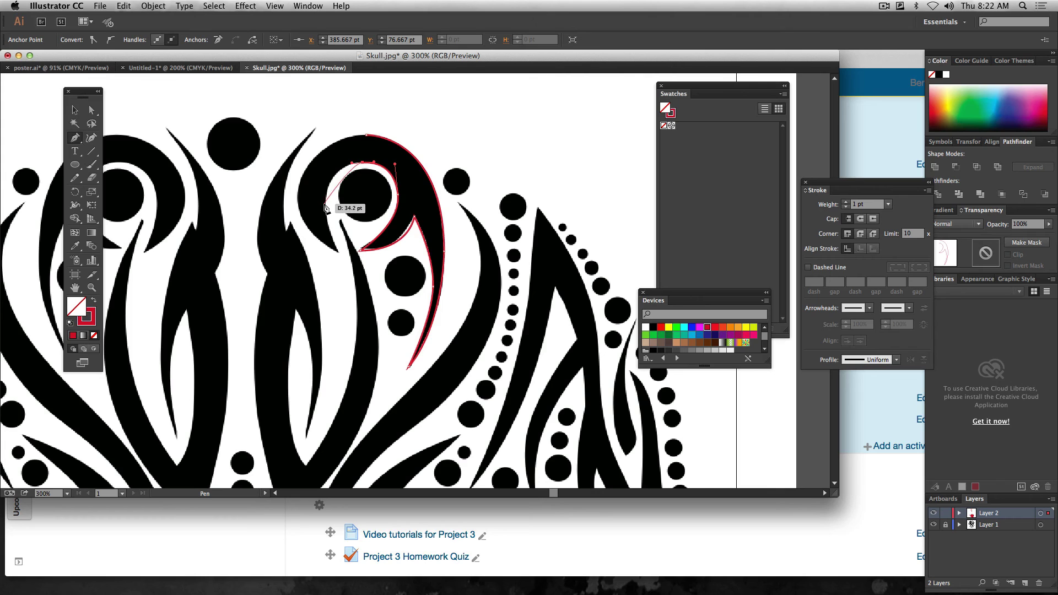
{"action": "left_click_drag", "start_coordinate": [324, 205], "coordinate": [329, 236]}
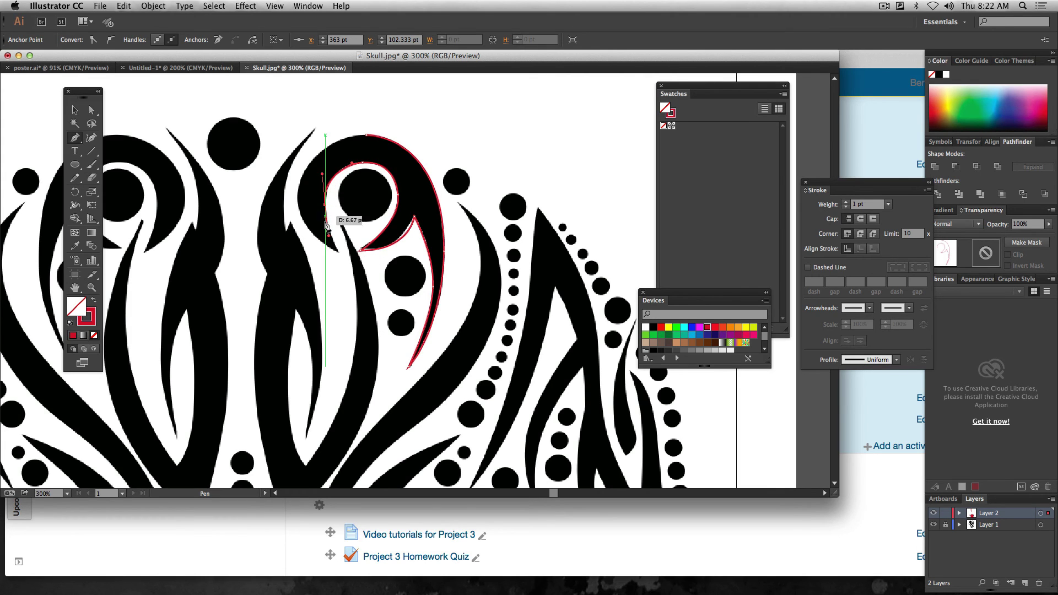
{"action": "left_click", "coordinate": [338, 253]}
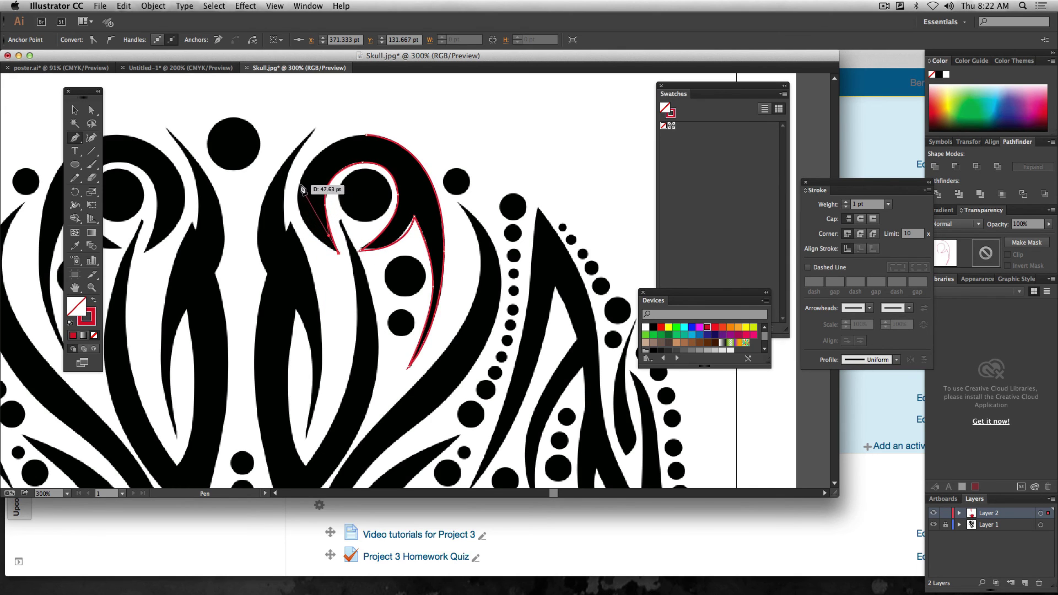
- Close the curl path along its outer inner-side edge, fill it red without a stroke, and deselect it
{"action": "left_click_drag", "start_coordinate": [298, 196], "coordinate": [296, 156]}
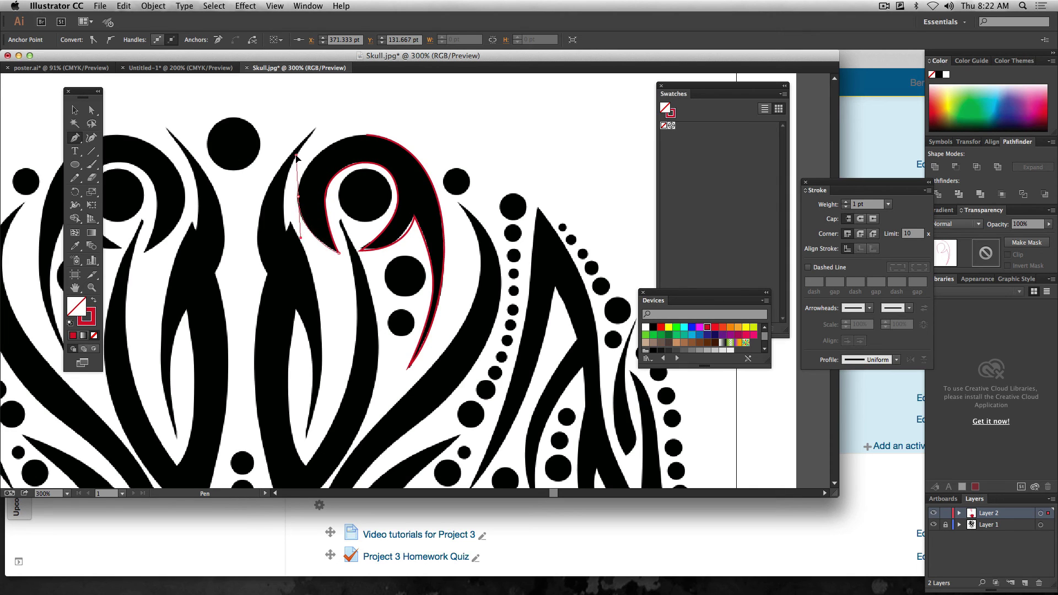
{"action": "left_click_drag", "start_coordinate": [364, 135], "coordinate": [386, 135]}
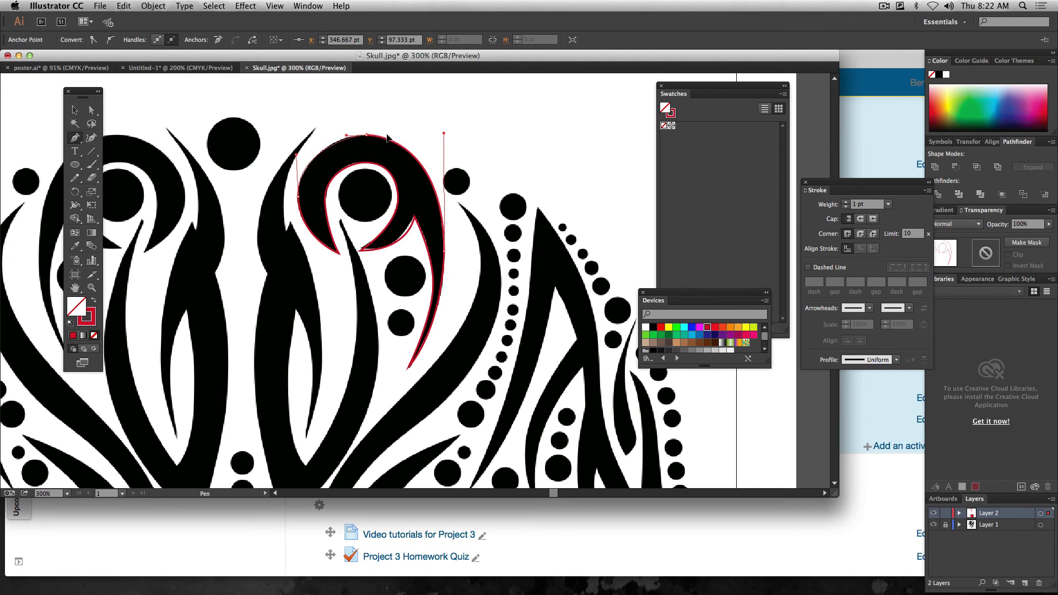
{"action": "key", "text": "shift+x"}
{"action": "left_click", "coordinate": [526, 182], "text": "super"}
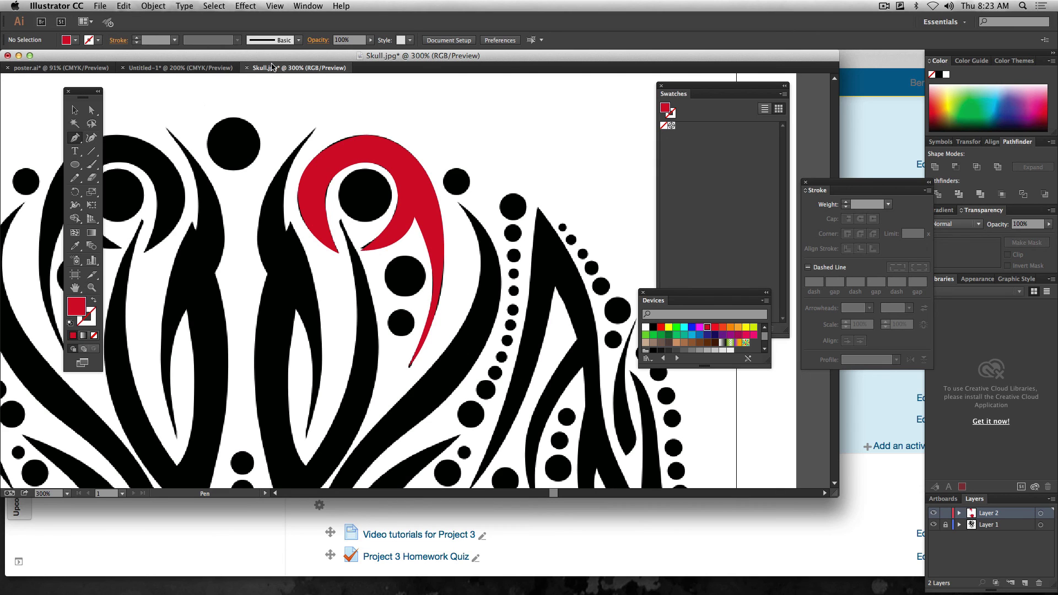
- Switch to Firefox, read the Bonus project - Skull trace assignment instructions, and return to the course page
{"action": "left_click", "coordinate": [814, 513]}
{"action": "left_click", "coordinate": [466, 397]}
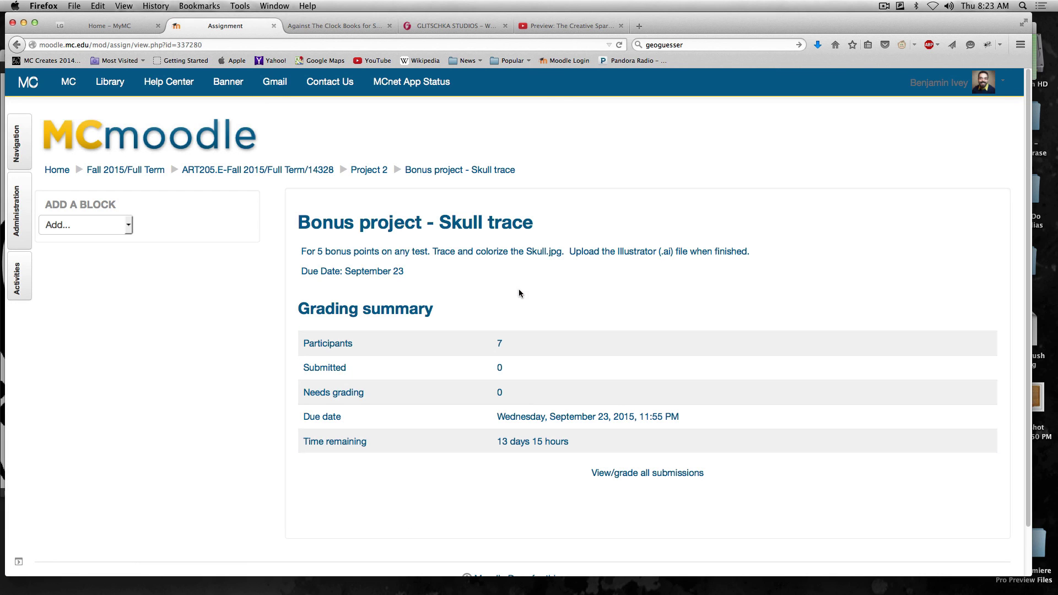
{"action": "left_click_drag", "start_coordinate": [312, 252], "coordinate": [634, 249]}
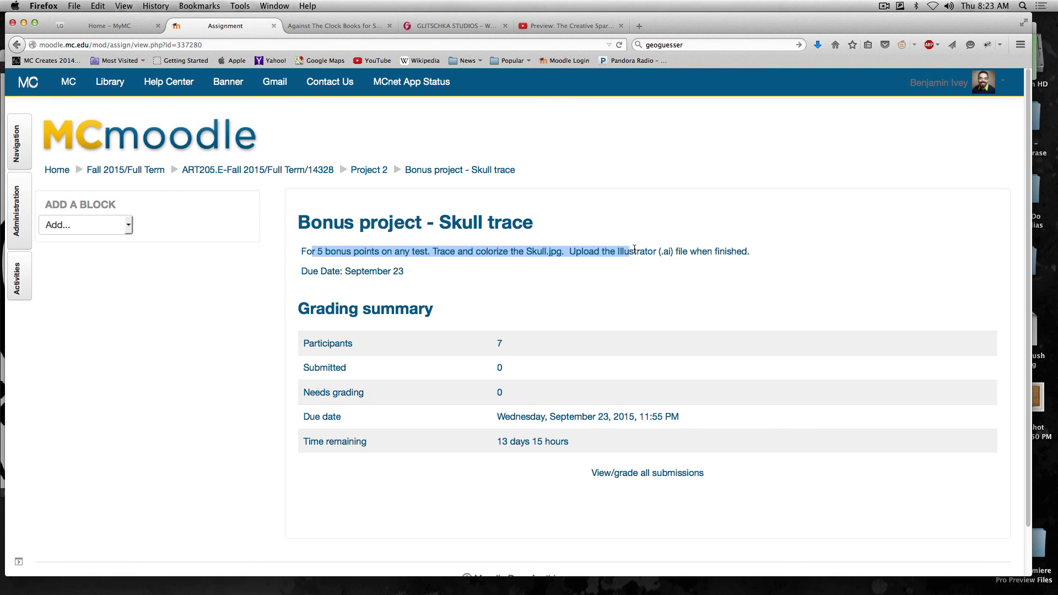
{"action": "left_click", "coordinate": [600, 292]}
{"action": "key", "text": "super+Left"}
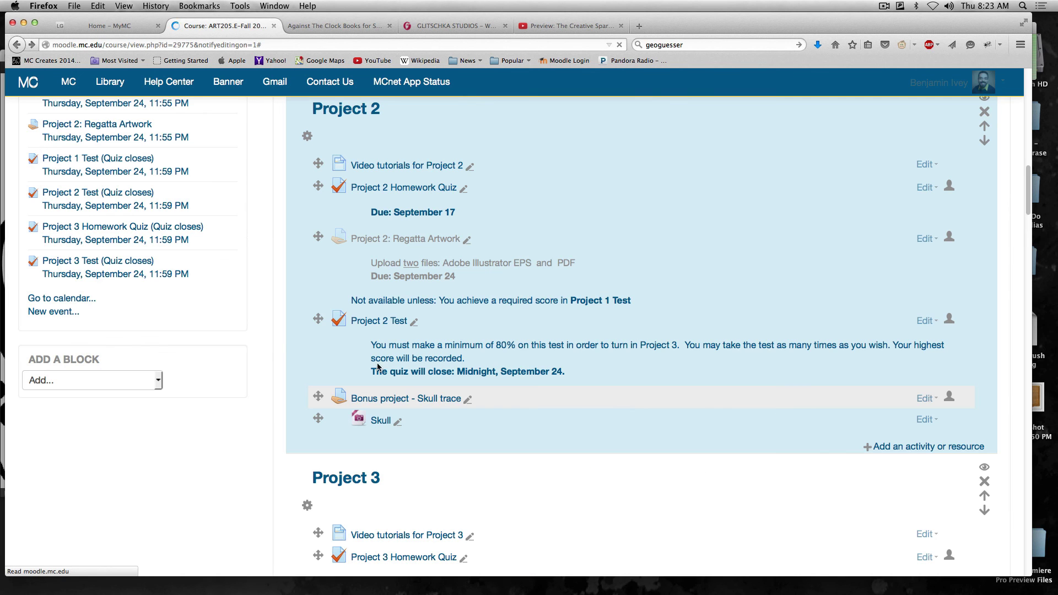
- Review the Project 1 Test requirements and the Project 2 Homework Quiz due date on the course page
{"action": "scroll", "coordinate": [314, 298], "scroll_direction": "up", "scroll_amount": 5}
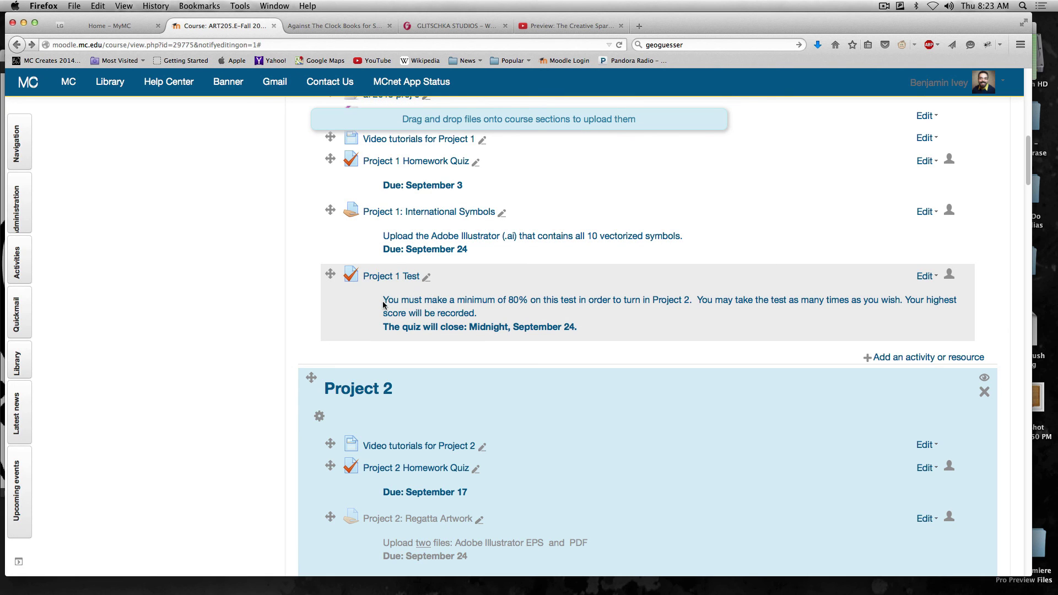
{"action": "left_click_drag", "start_coordinate": [383, 302], "coordinate": [800, 302]}
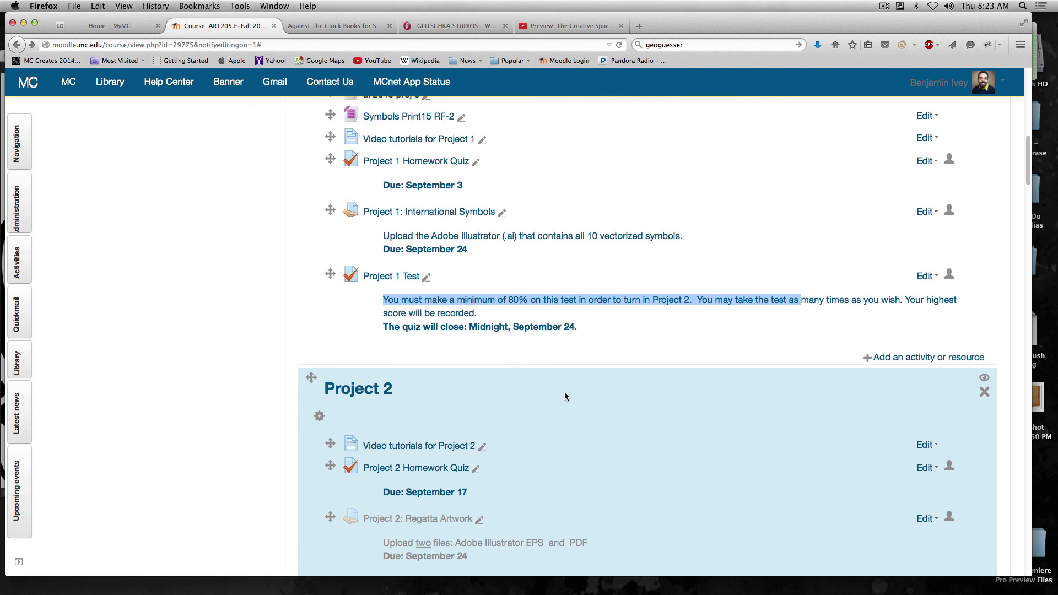
{"action": "scroll", "coordinate": [565, 394], "scroll_direction": "down", "scroll_amount": 4}
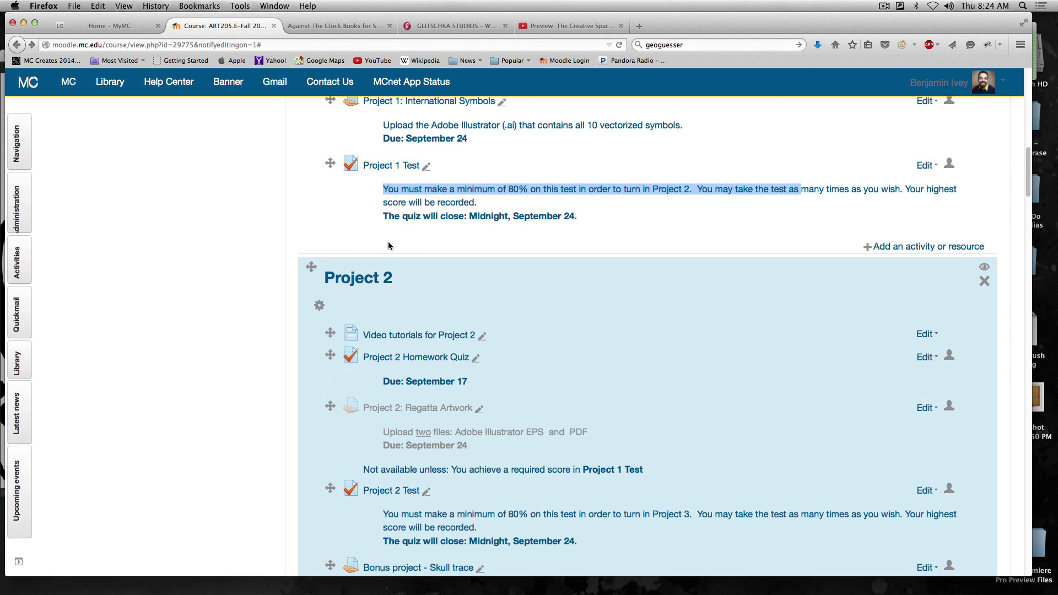
{"action": "left_click", "coordinate": [232, 243]}
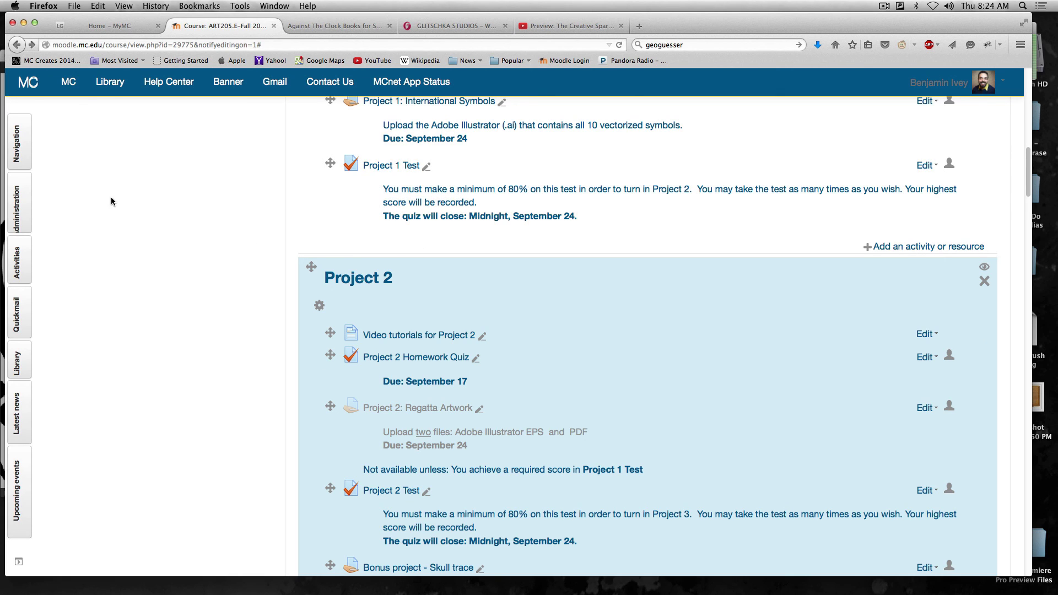
{"action": "scroll", "coordinate": [332, 311], "scroll_direction": "down", "scroll_amount": 2}
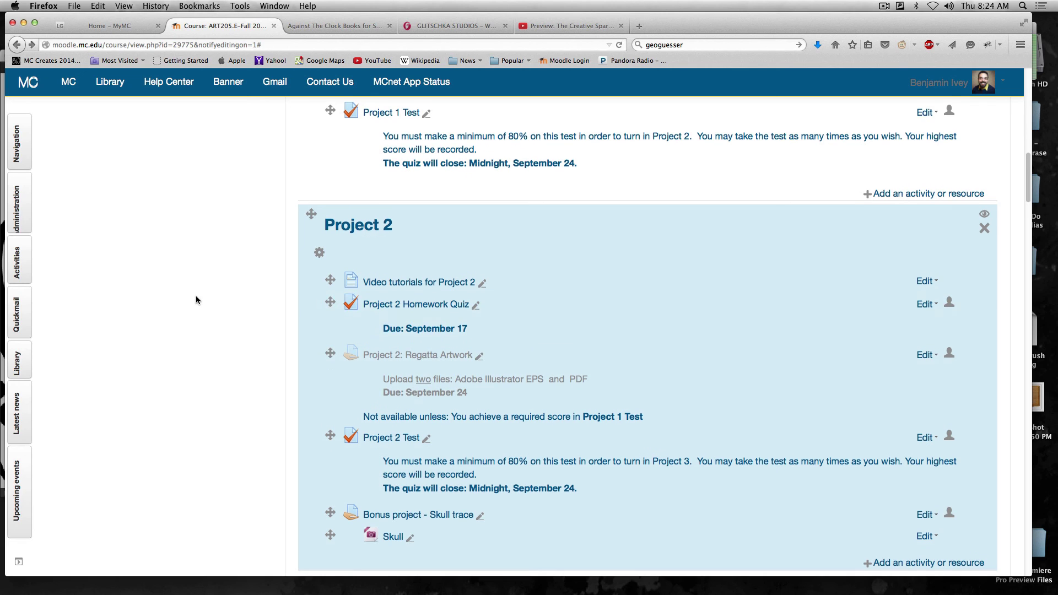
{"action": "scroll", "coordinate": [196, 296], "scroll_direction": "down", "scroll_amount": 1}
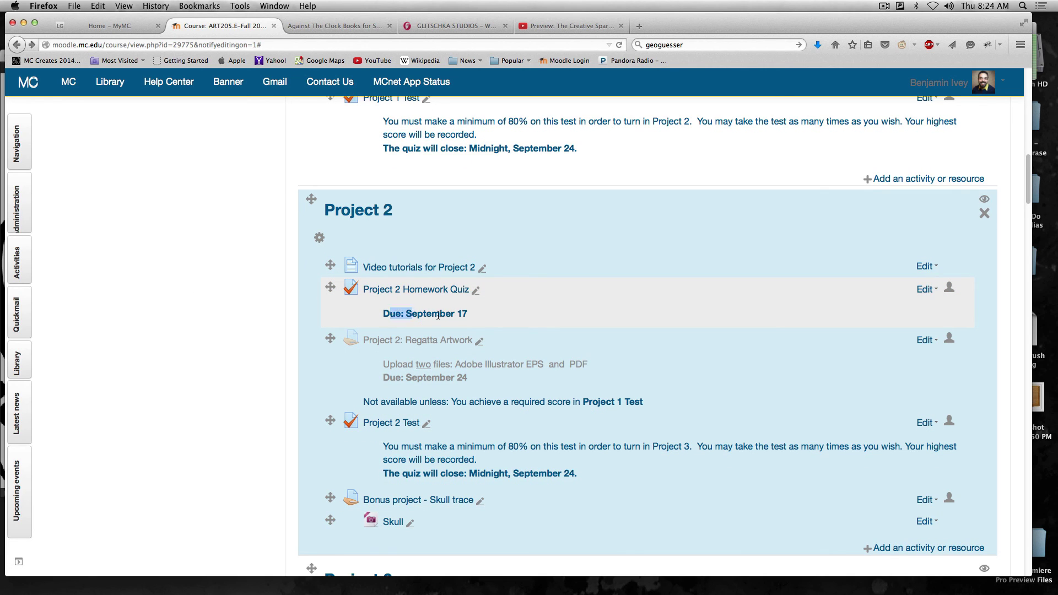
{"action": "left_click_drag", "start_coordinate": [438, 315], "coordinate": [468, 314]}
{"action": "left_click", "coordinate": [196, 314]}
- Minimize the browser, switch to Remote Desktop, and stop the active Share Screen task
{"action": "left_click", "coordinate": [23, 24]}
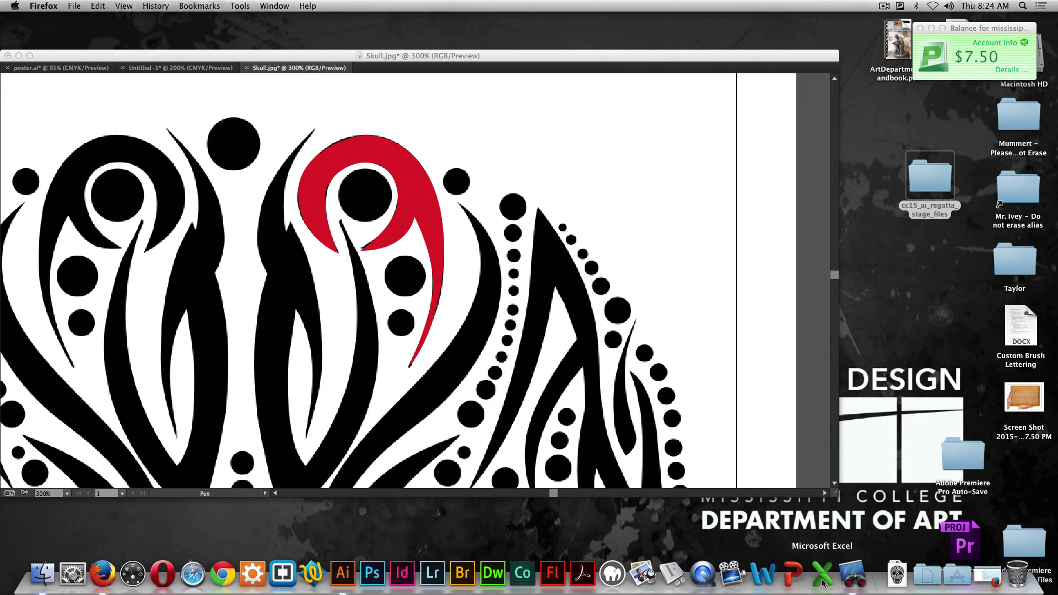
{"action": "left_click", "coordinate": [853, 573]}
{"action": "left_click", "coordinate": [910, 337]}
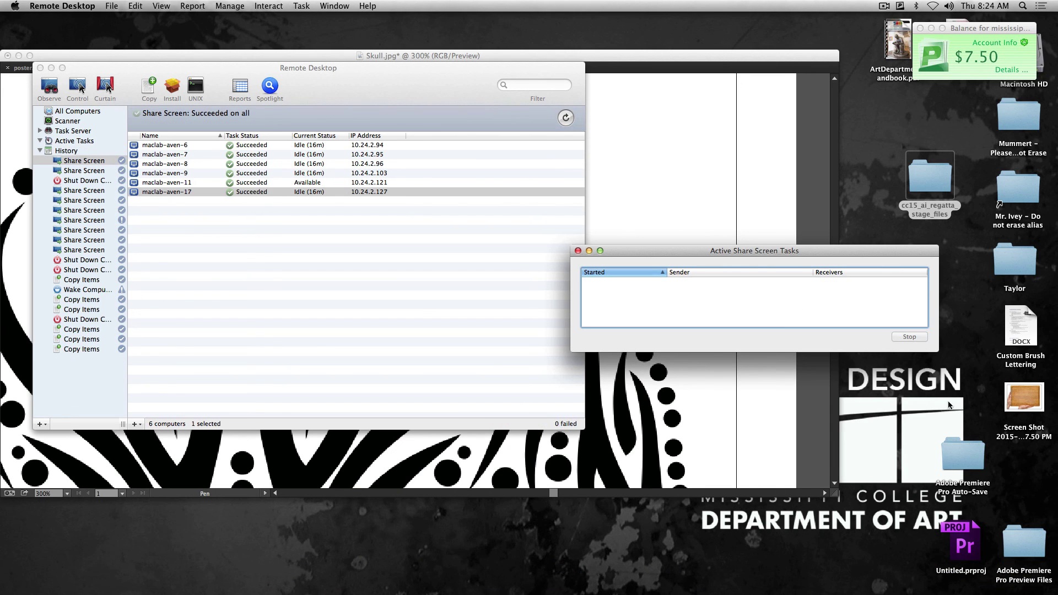